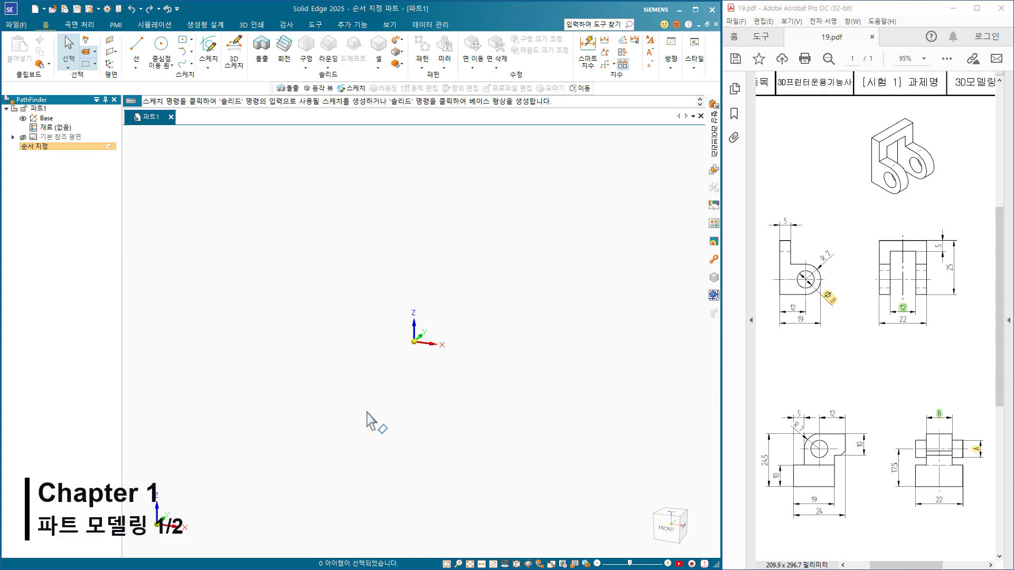
Step: For an extrusion, sketch a closed L-profile on the XZ plane from the origin, about 43 mm tall, 11 mm wide upright, 20 mm high semicircular-ended foot
click(266, 50)
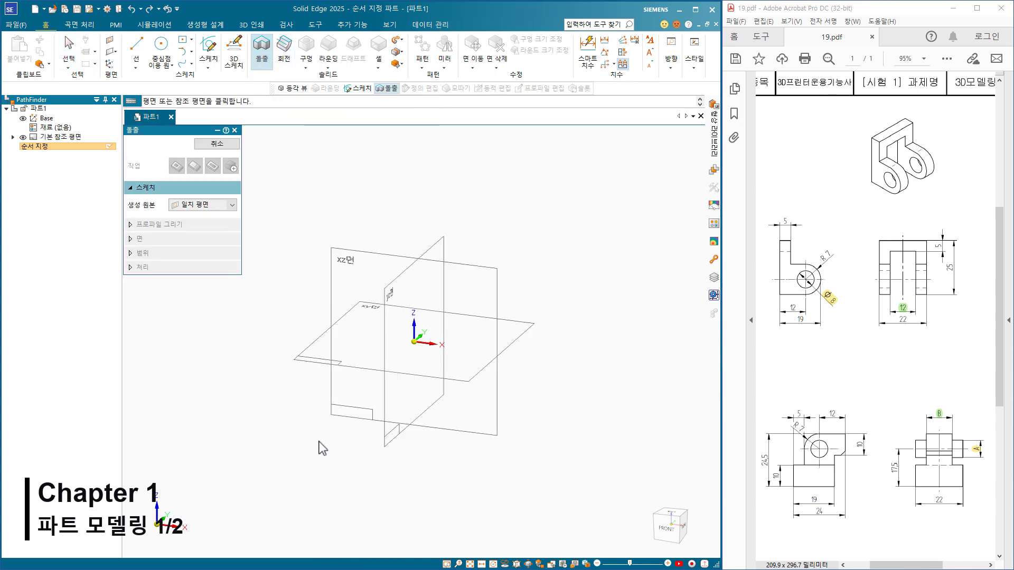
click(345, 262)
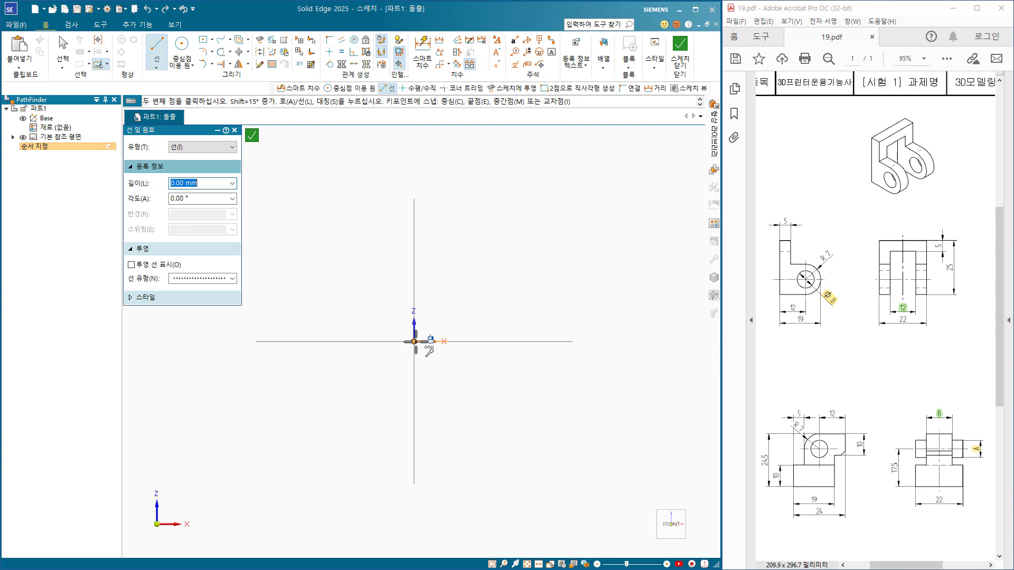
click(414, 228)
click(444, 228)
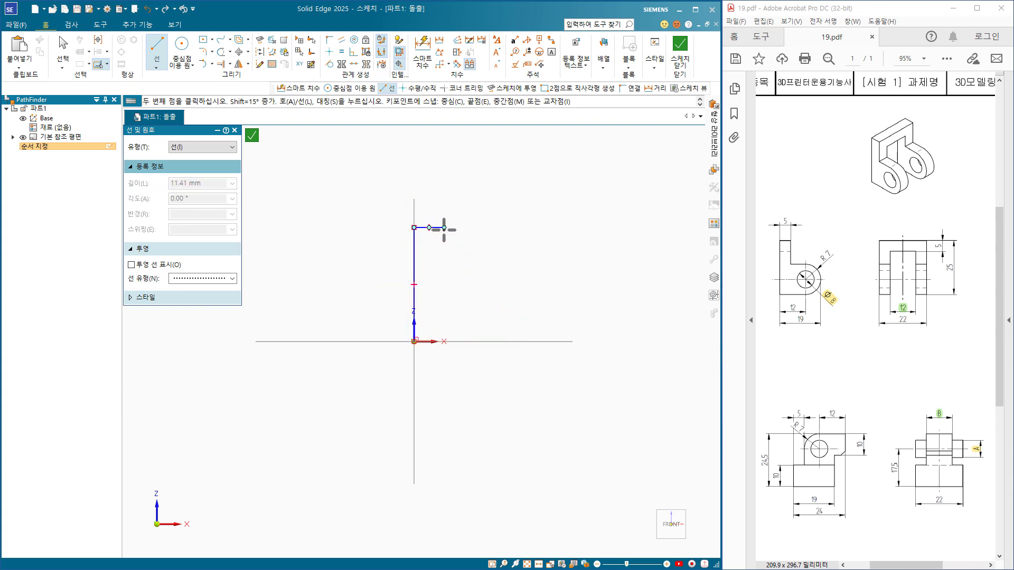
click(444, 289)
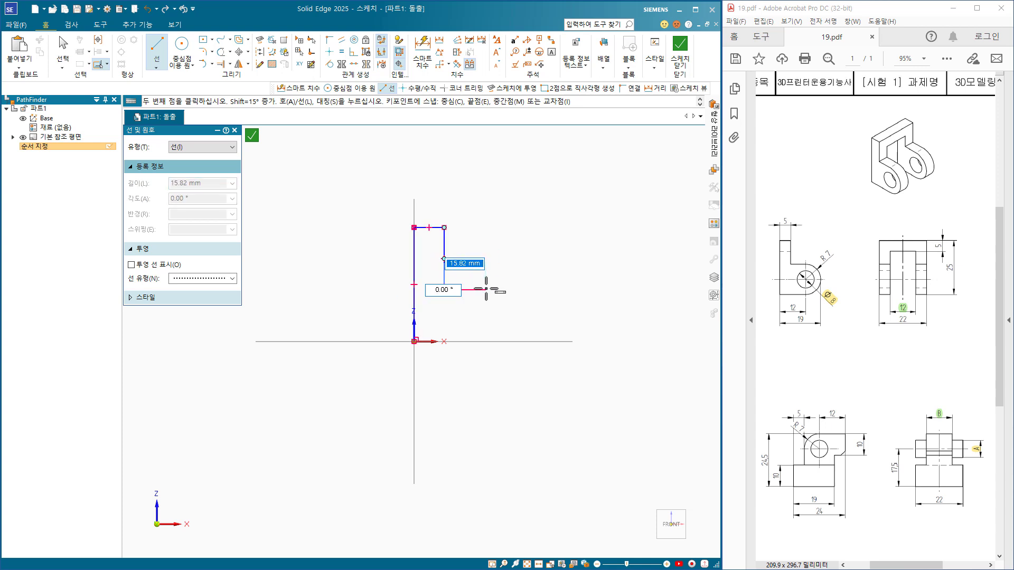
click(486, 289)
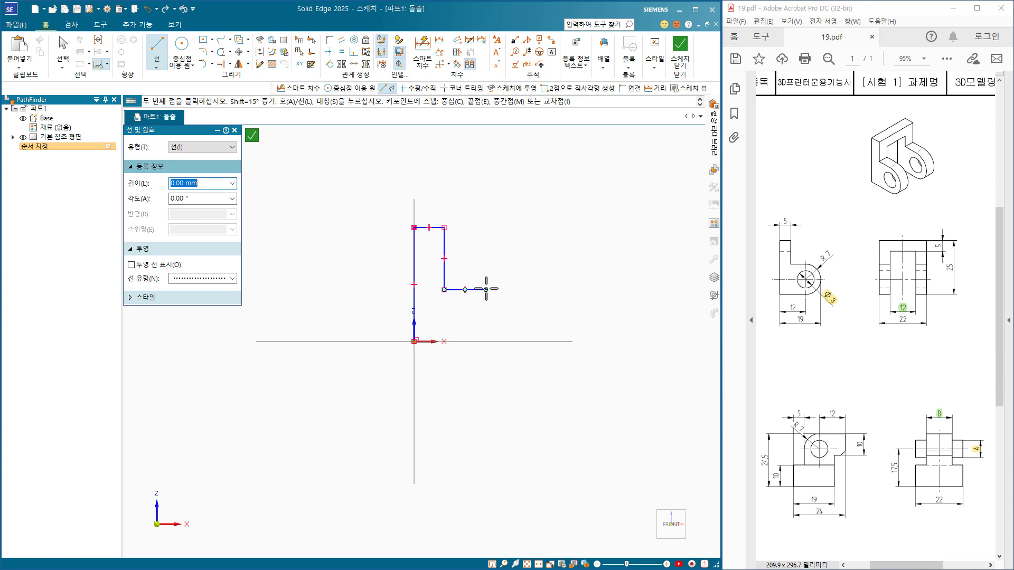
key(a)
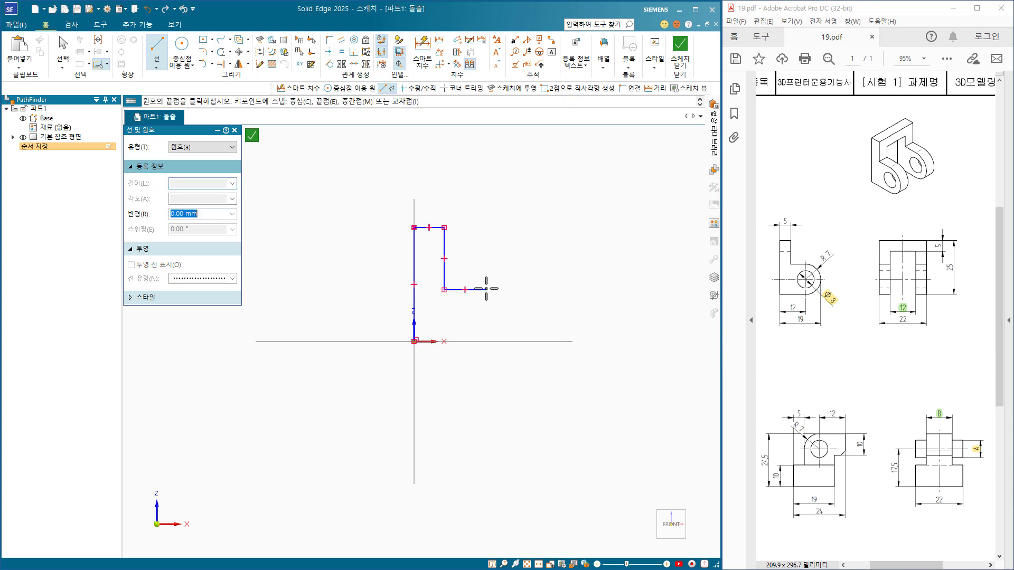
click(486, 341)
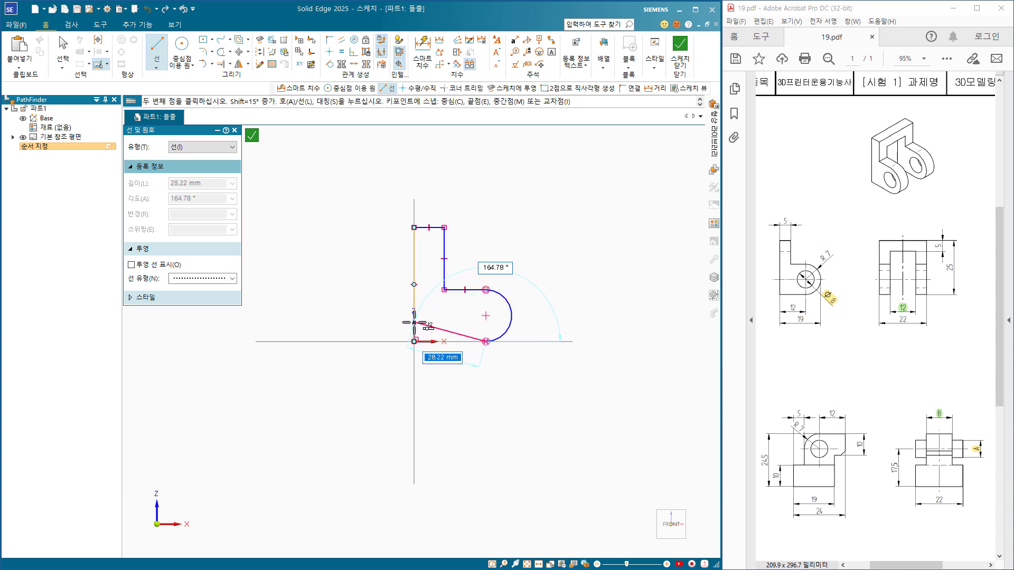
click(413, 341)
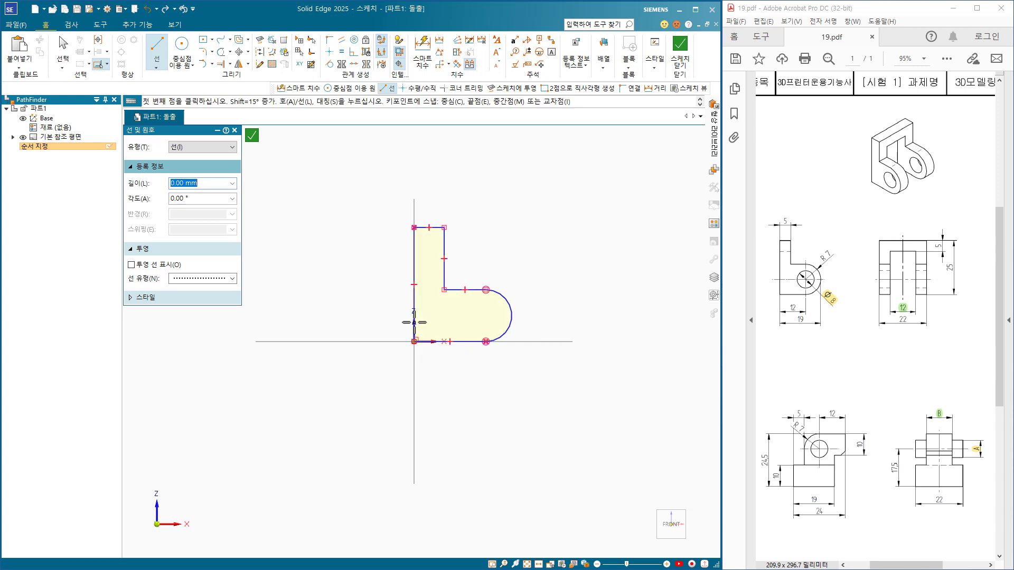
key(Escape)
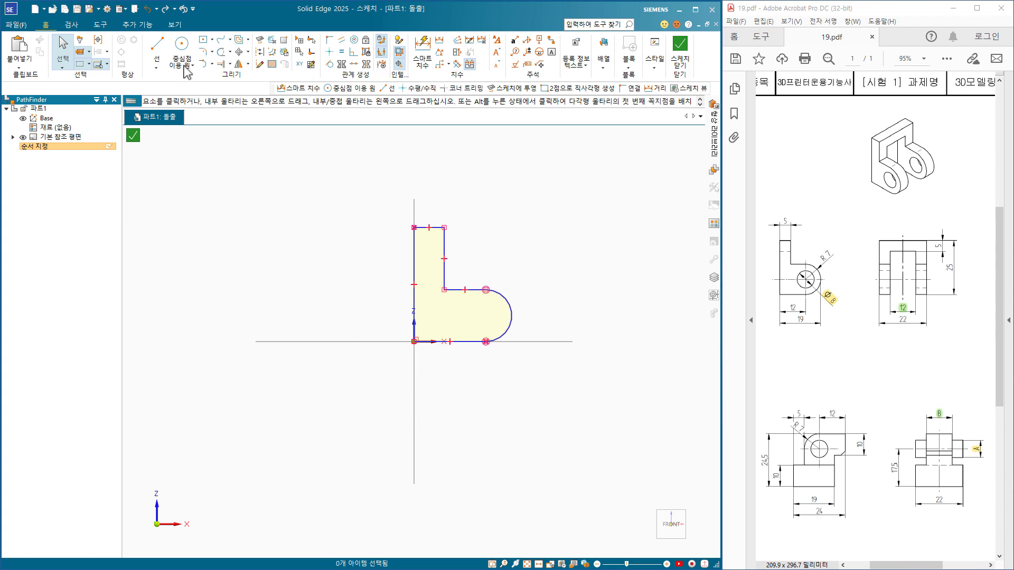
Step: Draw a circle about 12 mm in diameter concentric with the rounded end of the profile
click(181, 46)
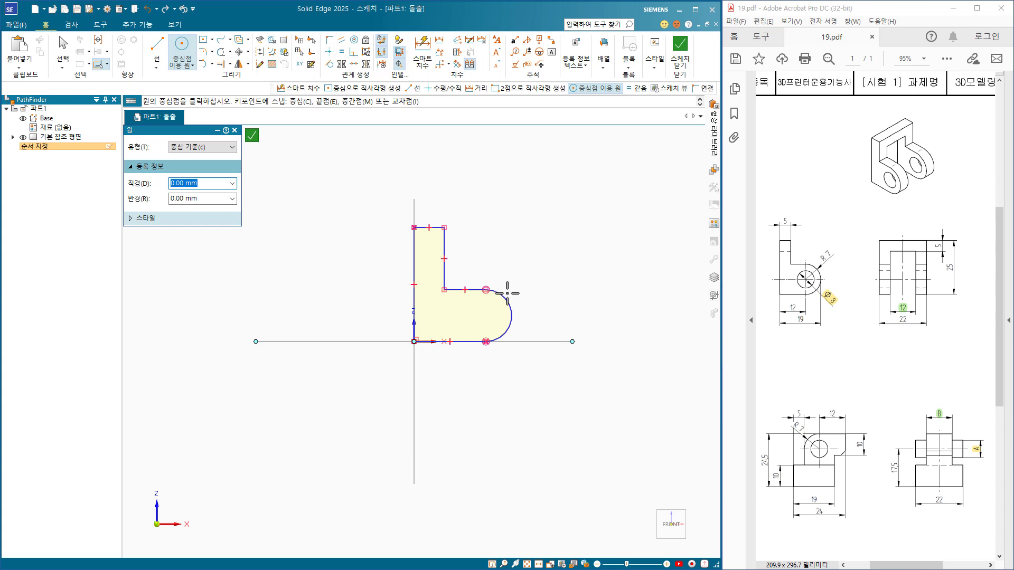
click(485, 316)
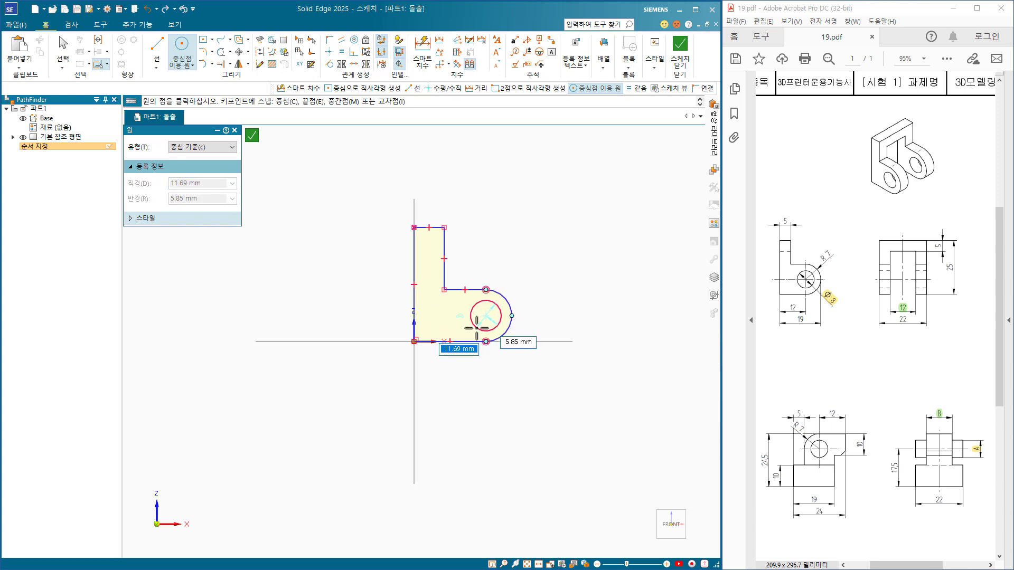
click(480, 331)
key(Escape)
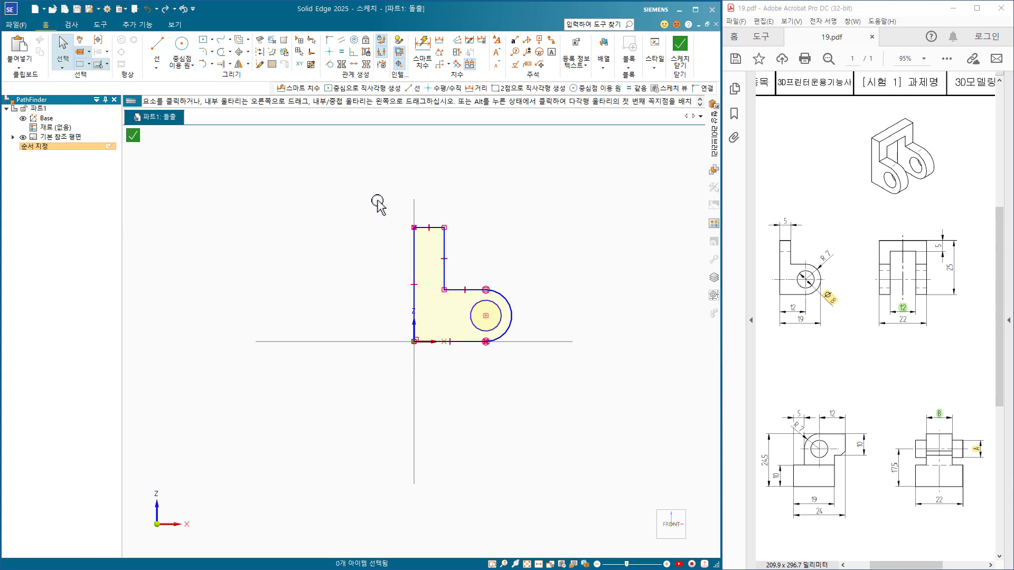
Step: Dimension the upright's top width and the horizontal distance from the profile's left edge to the circle centre
mouse_move(378, 203)
mouse_down()
mouse_move(520, 276)
mouse_move(534, 374)
mouse_up()
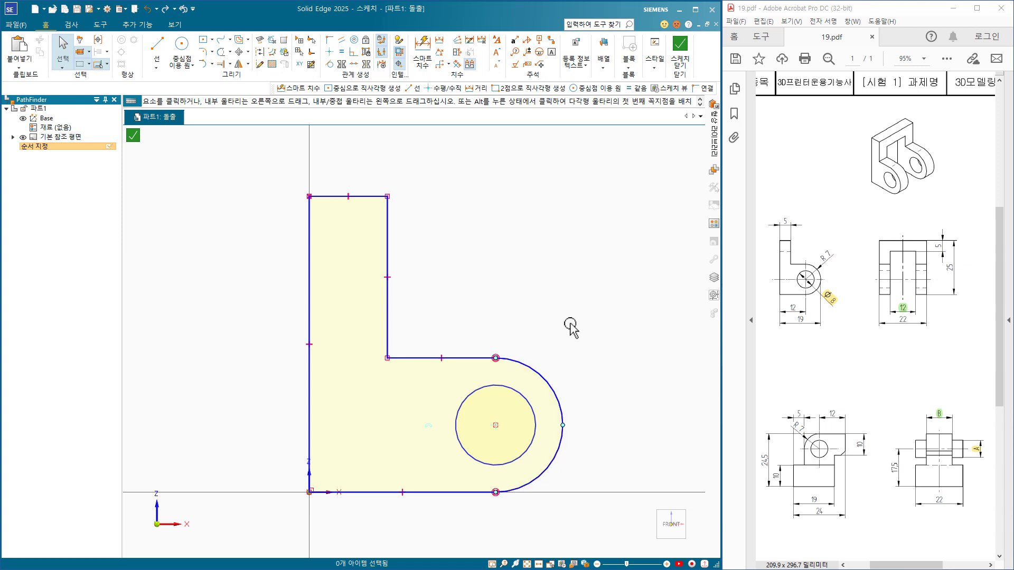
scroll(552, 309, down, 2)
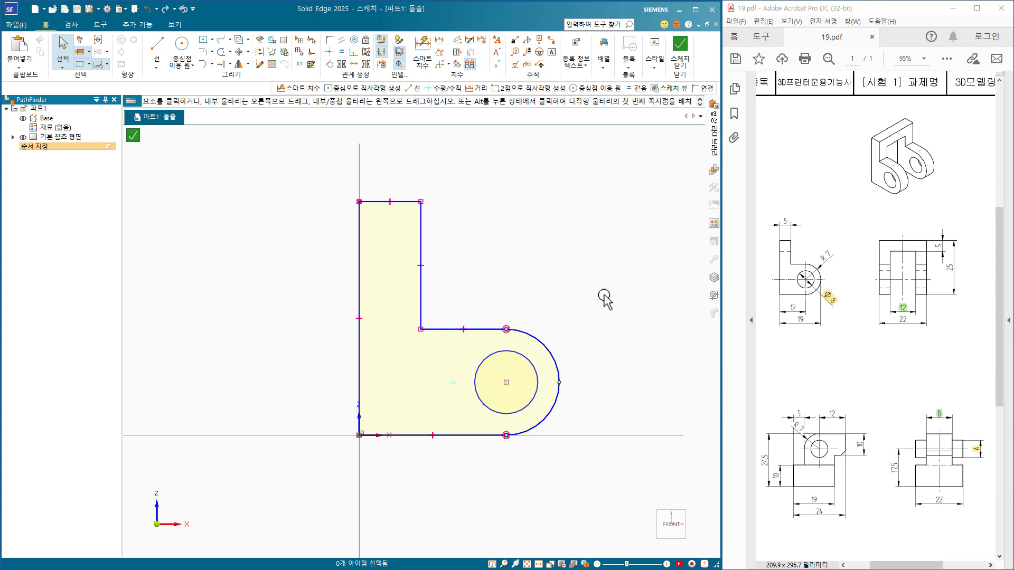
click(422, 49)
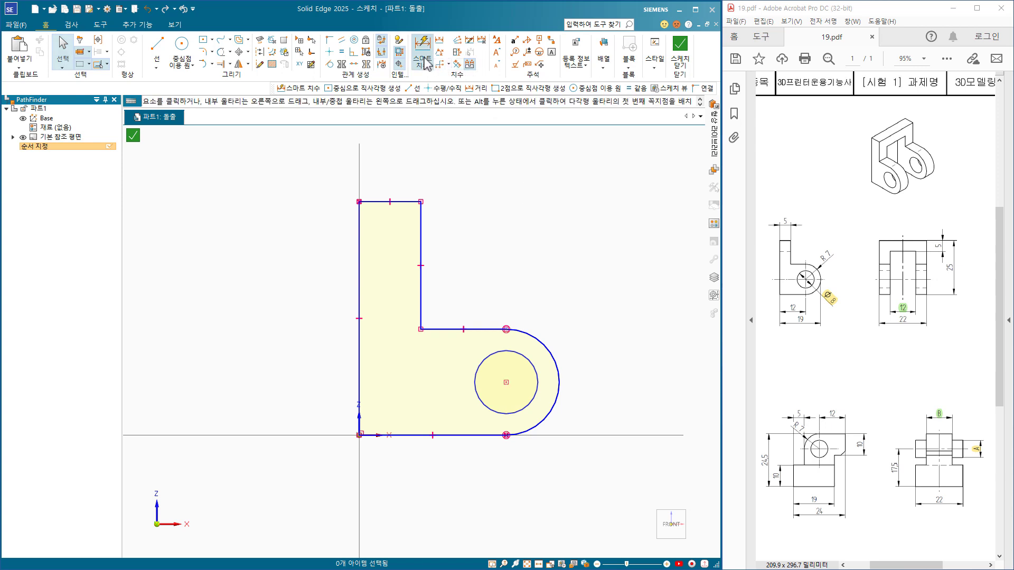
click(404, 201)
click(390, 169)
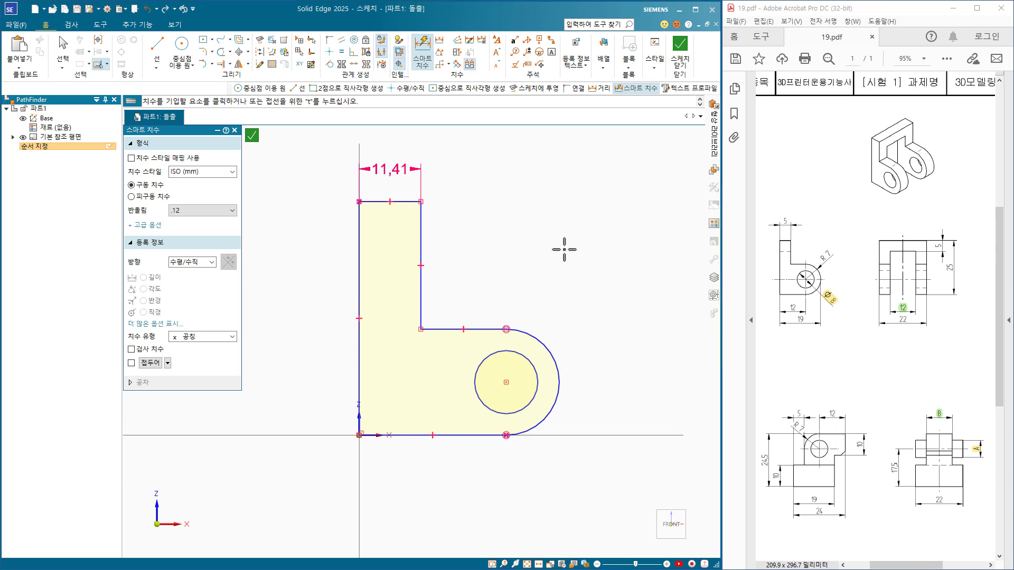
click(360, 382)
click(540, 425)
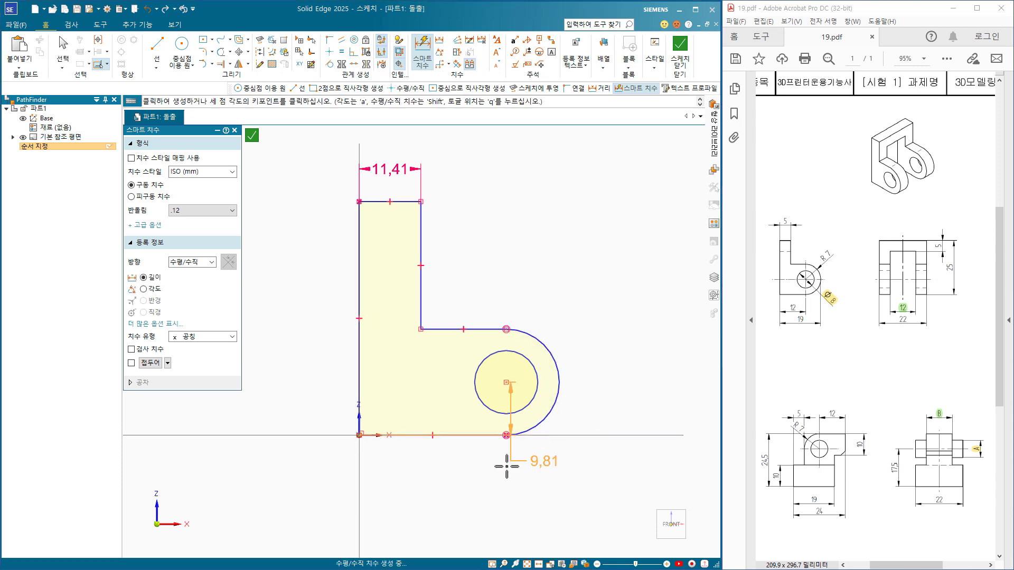
click(499, 472)
Step: Dimension the circle's diameter and the height of the round-ended foot
click(534, 398)
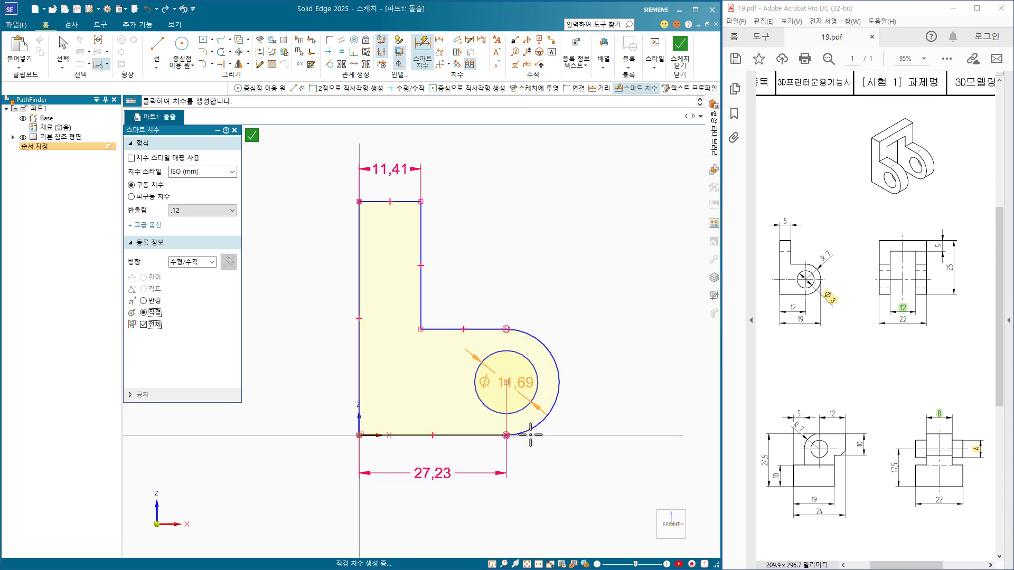
click(549, 480)
click(478, 329)
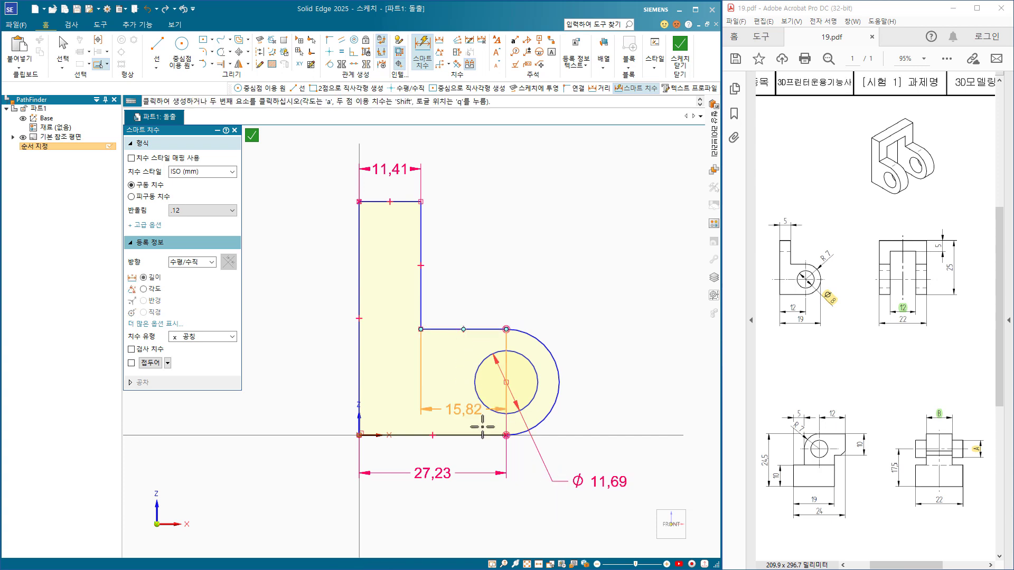
click(482, 434)
click(607, 382)
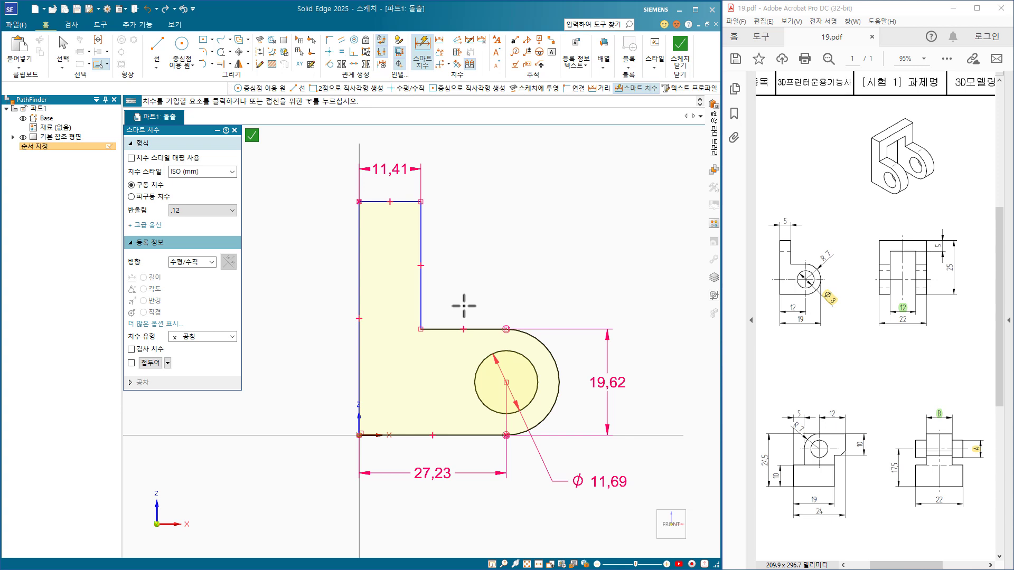
Step: Dimension the overall height of the profile from its top edge to its bottom edge
click(400, 201)
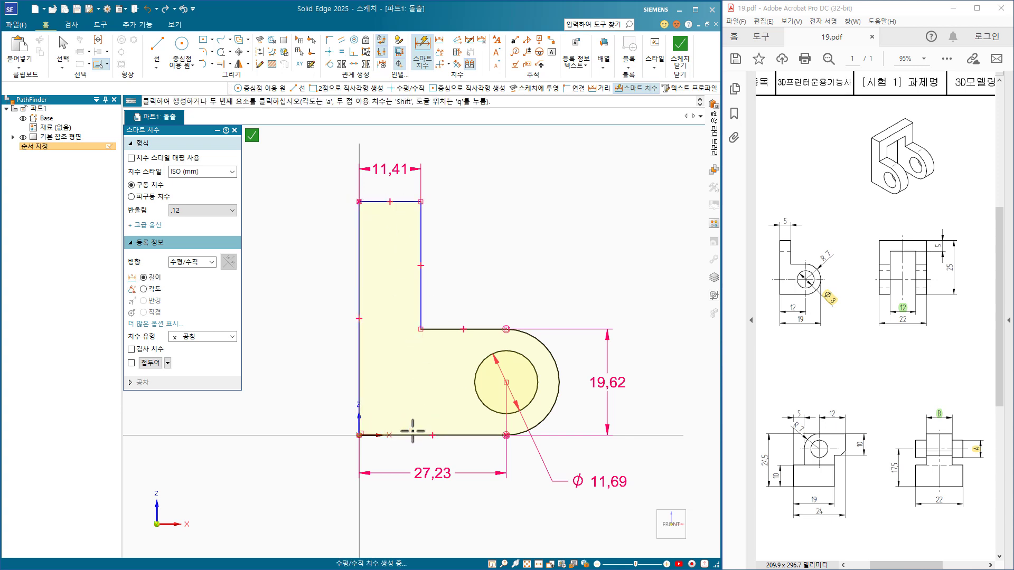
click(410, 434)
click(313, 341)
key(Escape)
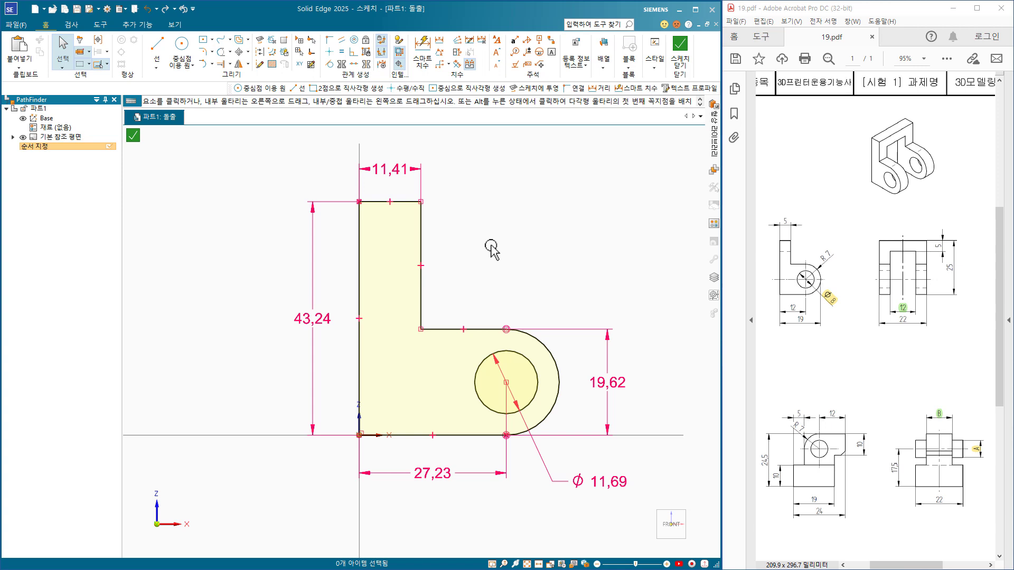
Step: Set the upright's top width to 5 mm and the horizontal distance to the circle centre to 12 mm
click(393, 170)
text(5)
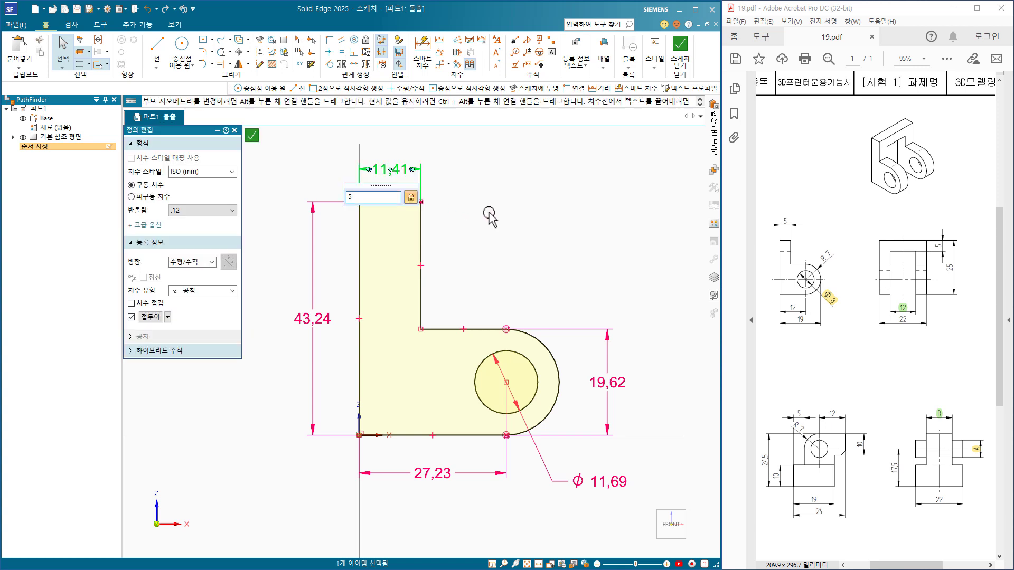
key(Return)
click(522, 235)
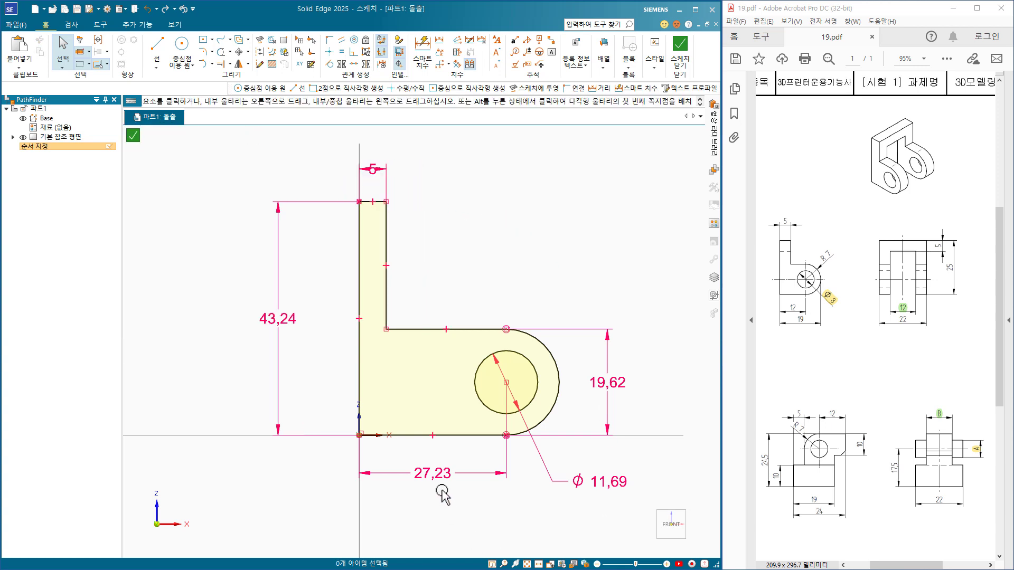
click(433, 474)
text(12)
key(Return)
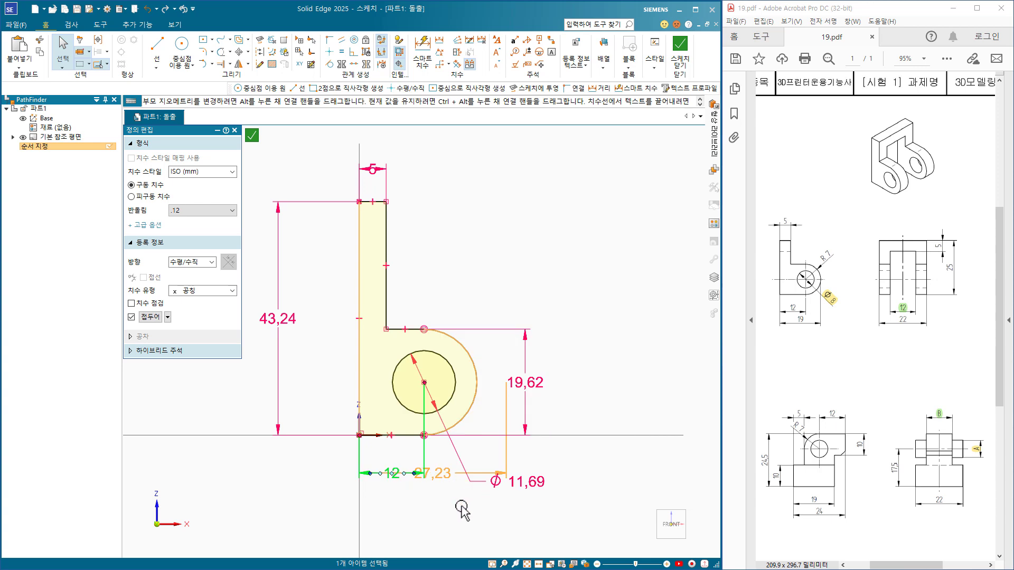
click(462, 510)
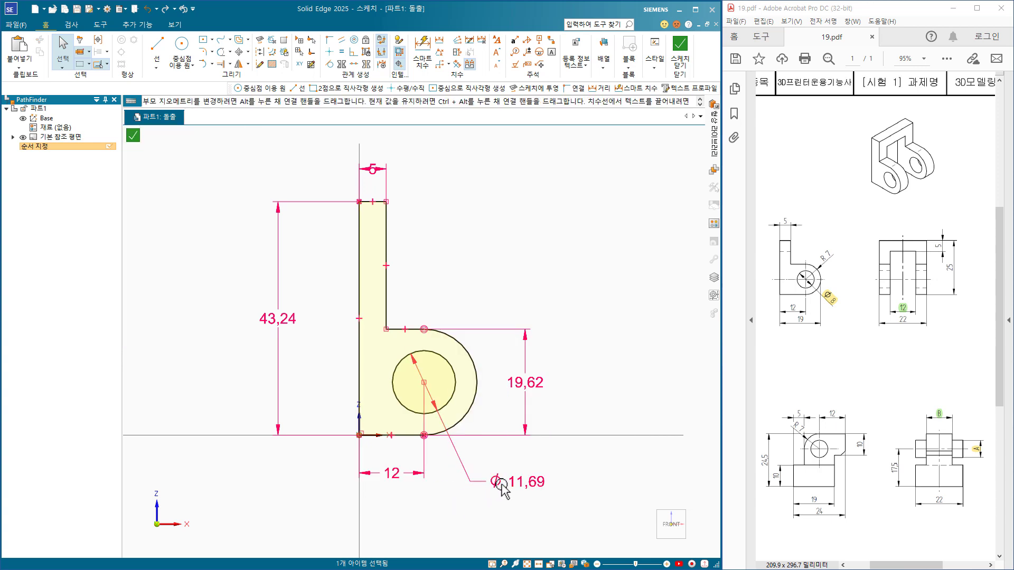
Step: Set the circle's diameter to 8 mm and the round-ended foot's height to 14 mm
click(500, 486)
text(8)
key(Return)
click(567, 478)
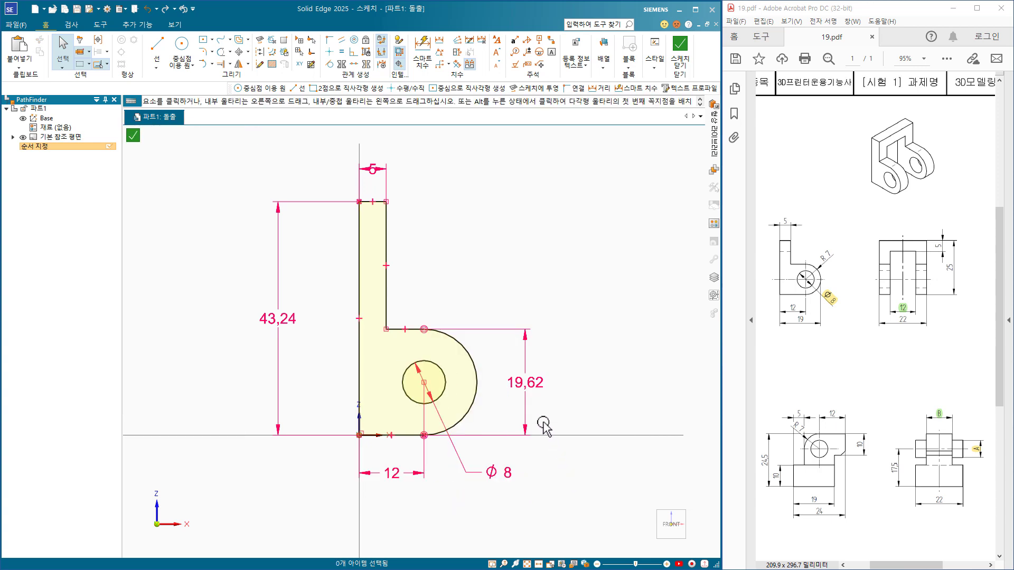
click(534, 384)
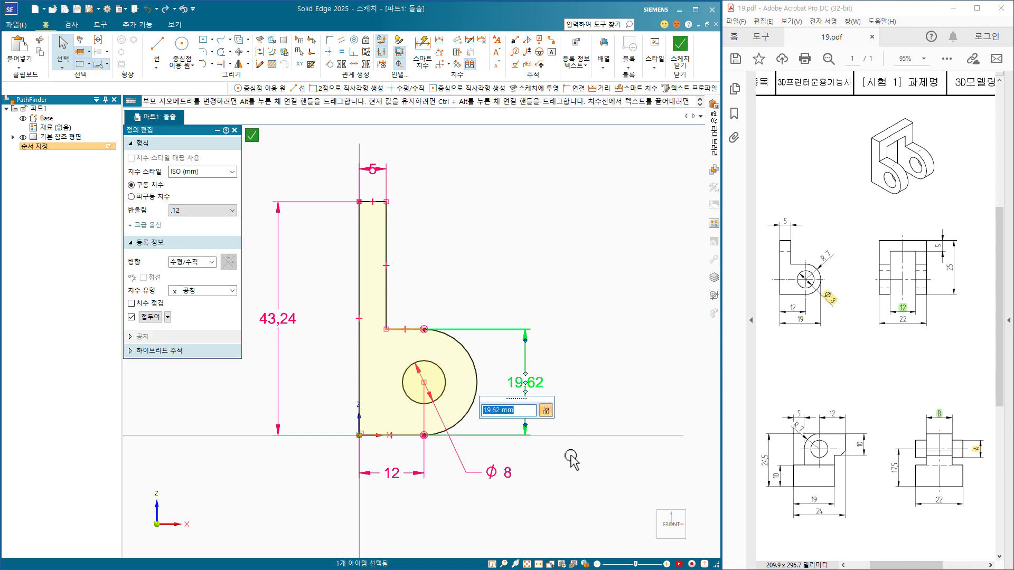
text(14)
key(Return)
click(572, 460)
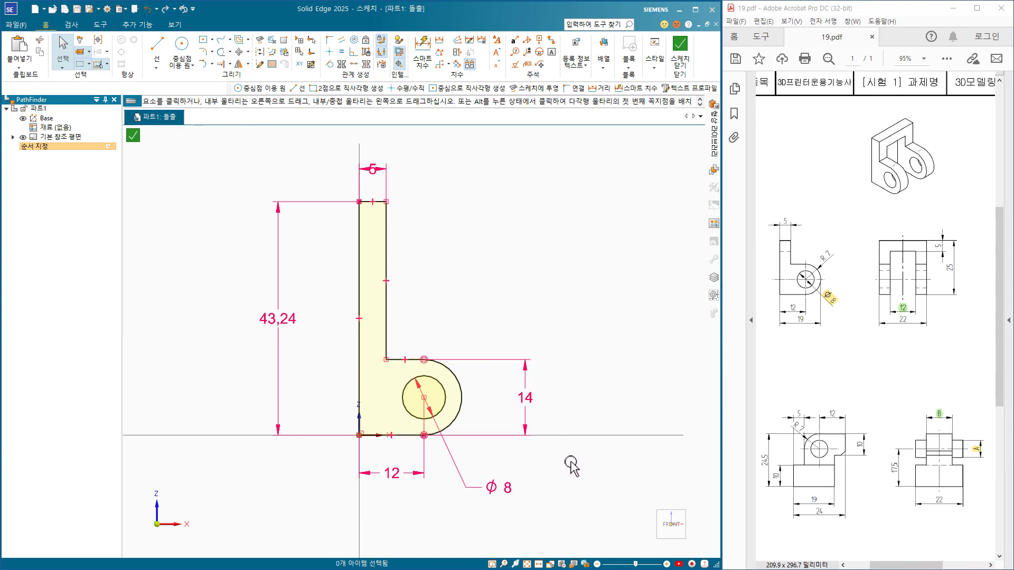
Step: Set the overall height of the profile to 25 mm
click(296, 326)
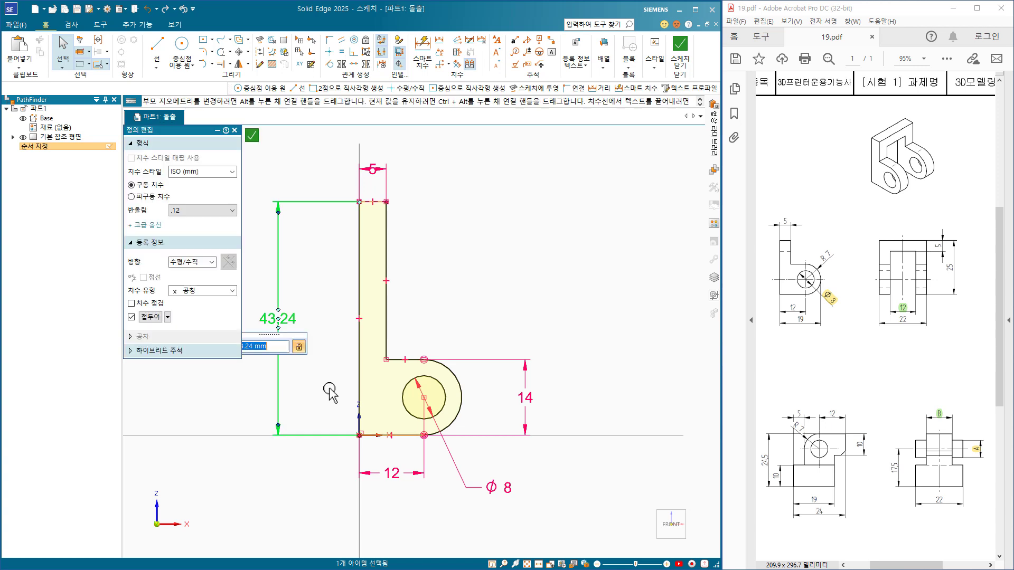
text(25)
key(Return)
click(509, 325)
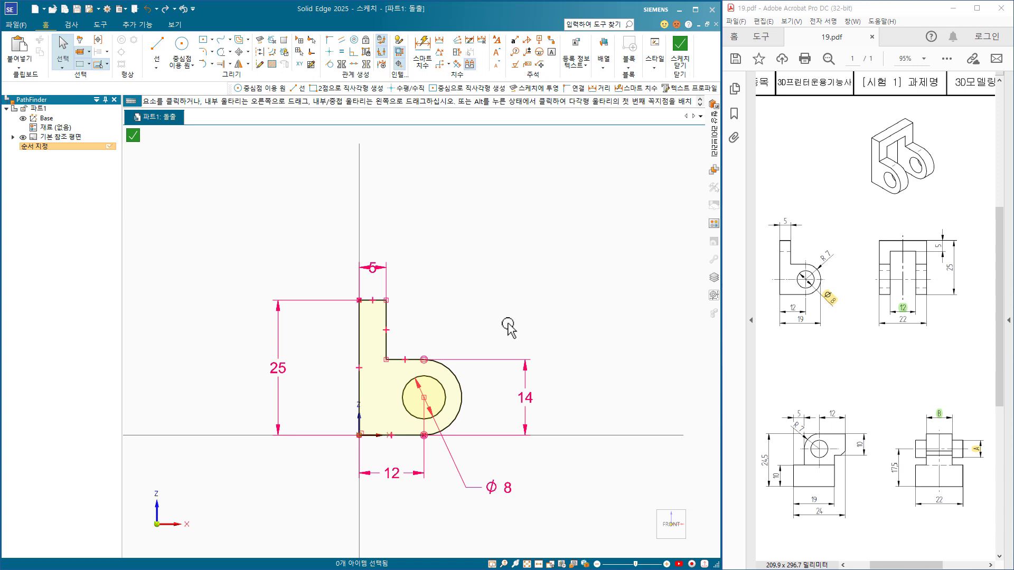
Step: Close the sketch and extrude the profile symmetrically about the XZ plane to a total depth of 22 mm
click(680, 53)
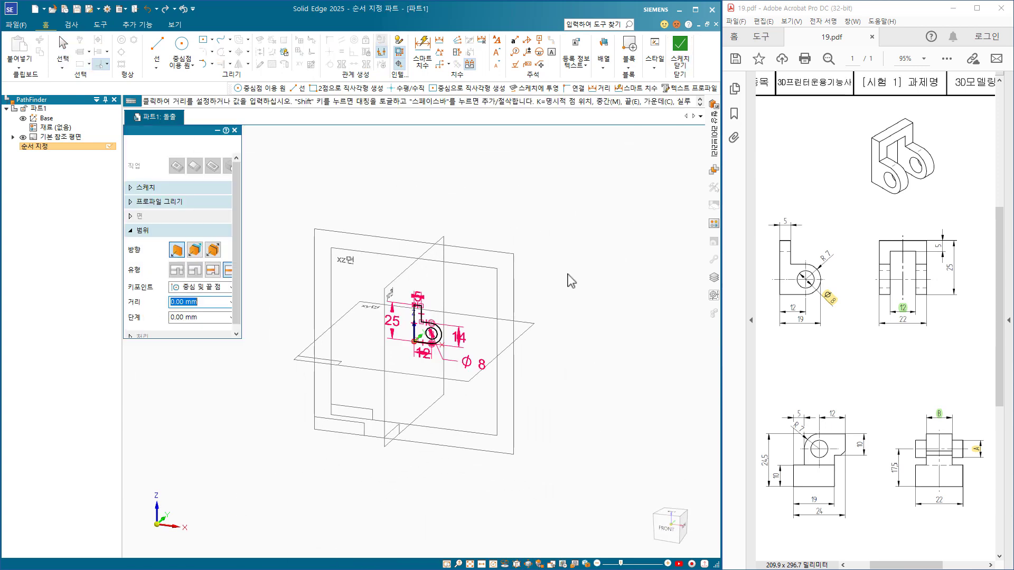
click(213, 251)
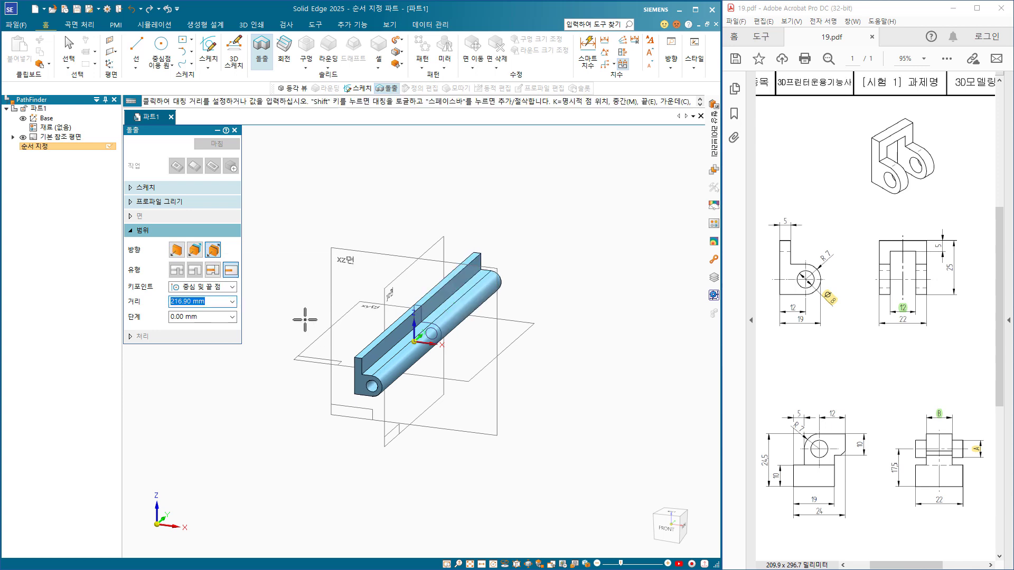
text(22)
key(Return)
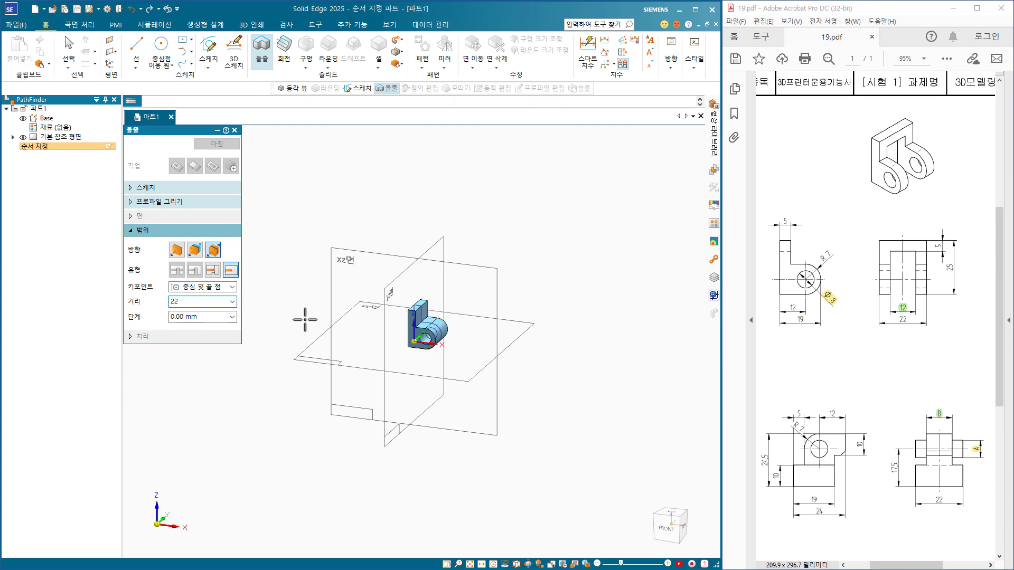
click(217, 143)
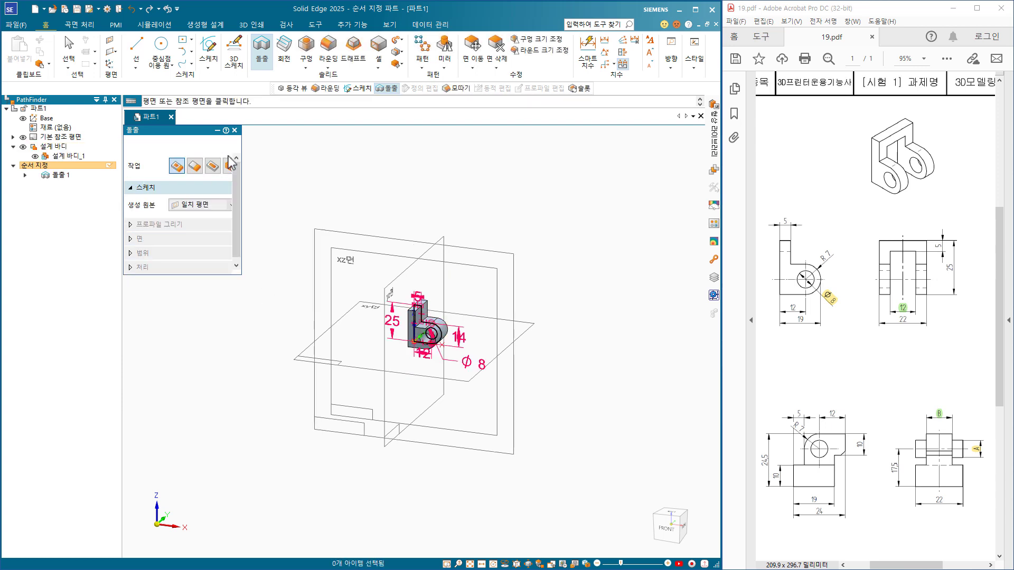
Step: Start an Extrude sketch on the upright's inner face and draw a two-point rectangle about 11 mm wide, extending below the part's bottom edge
key(Escape)
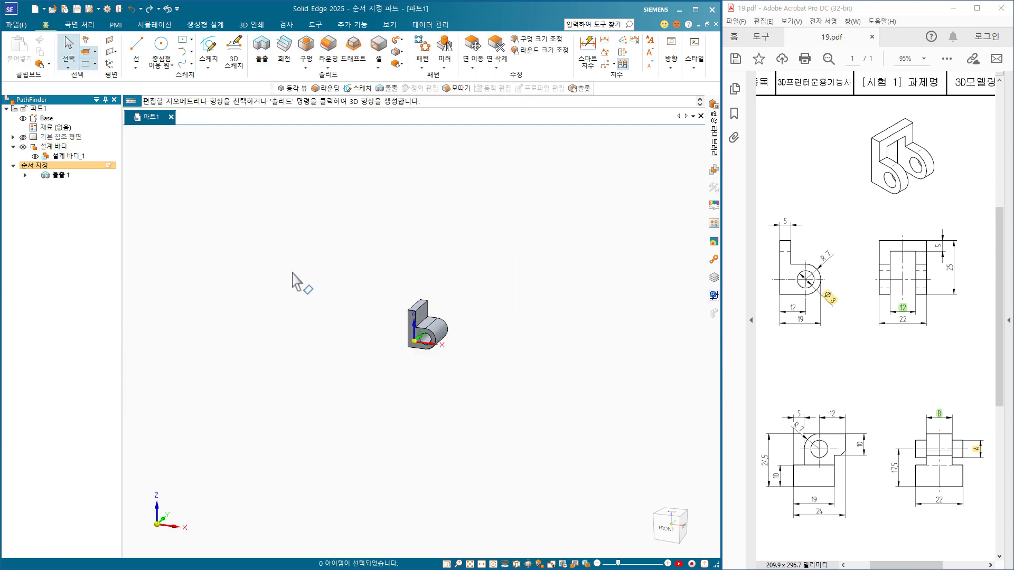
drag(365, 278, 486, 373)
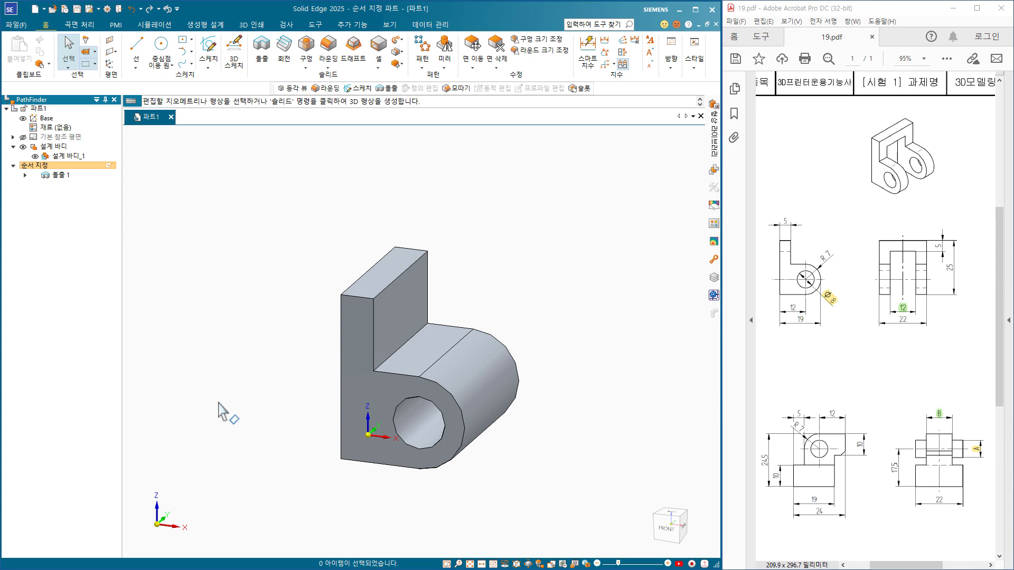
click(261, 50)
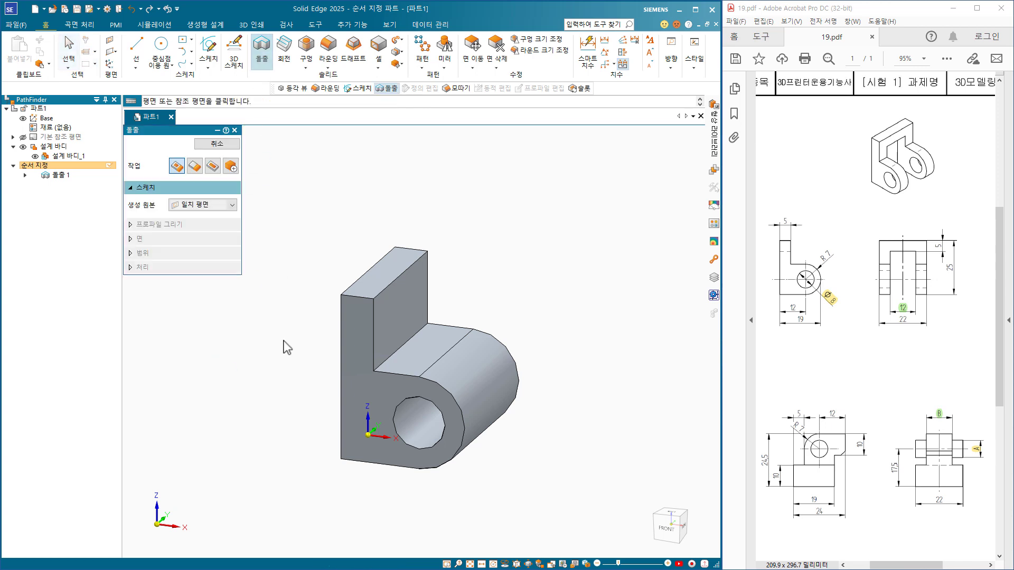
click(406, 313)
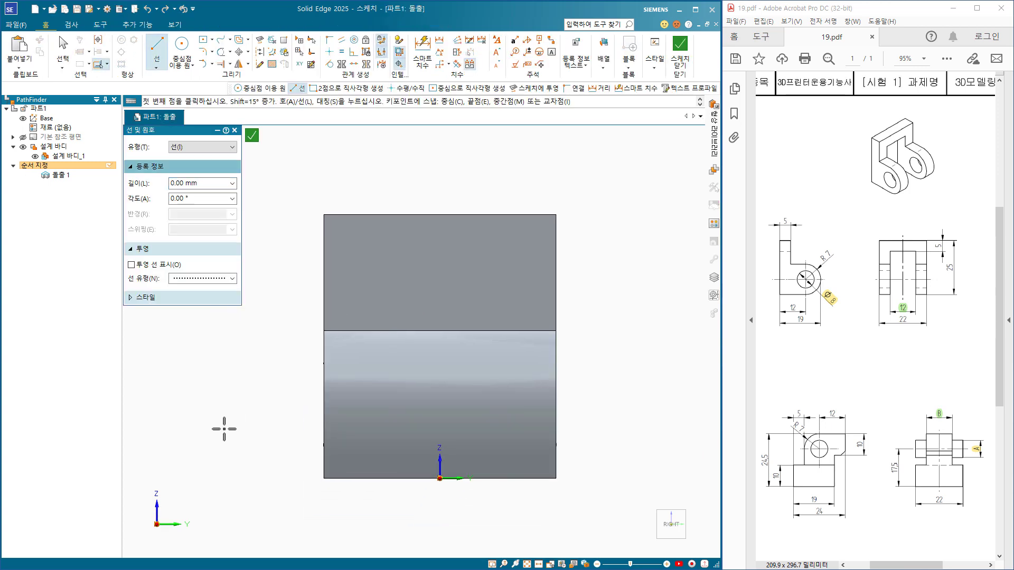
click(210, 40)
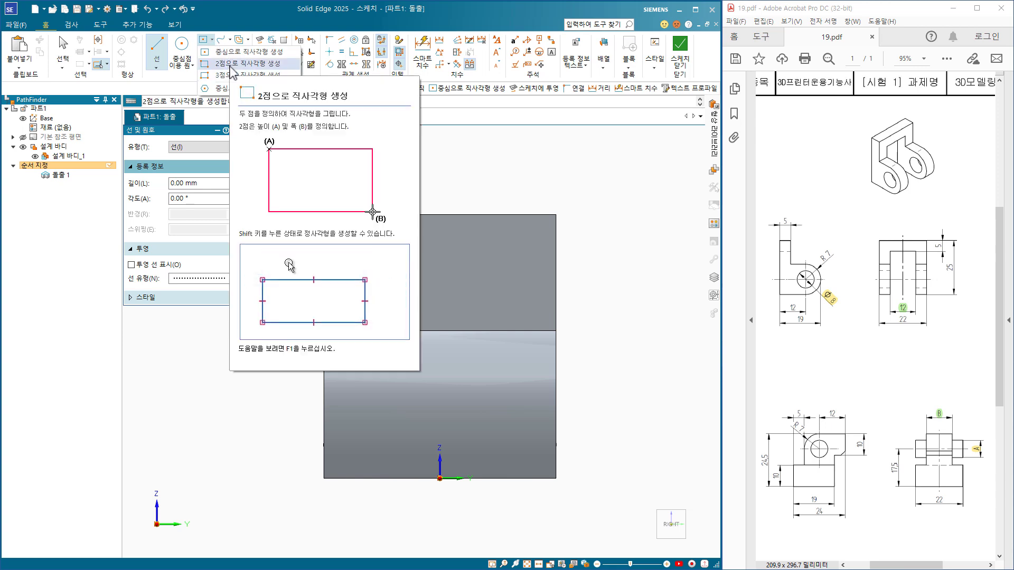
click(231, 66)
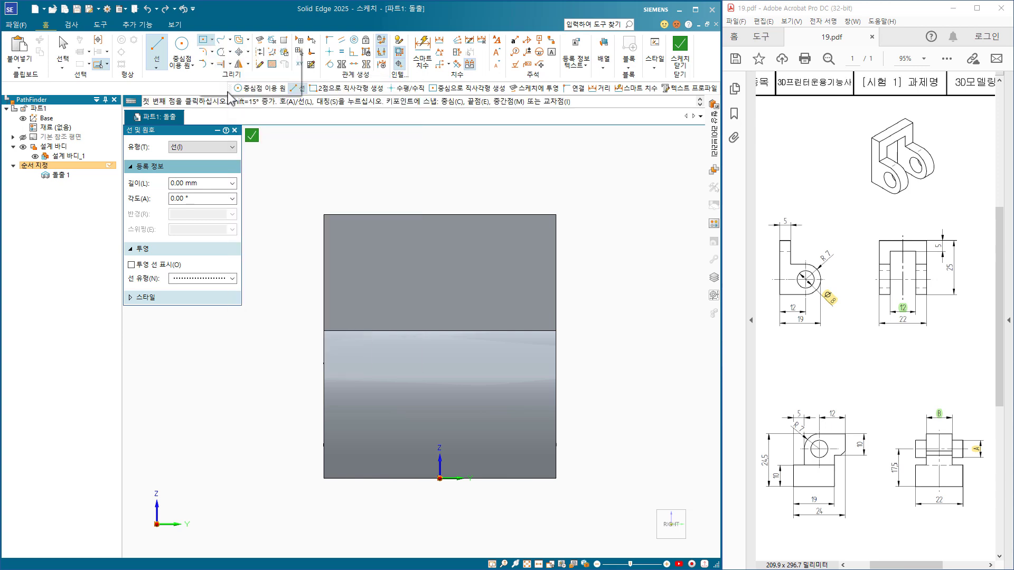
click(371, 261)
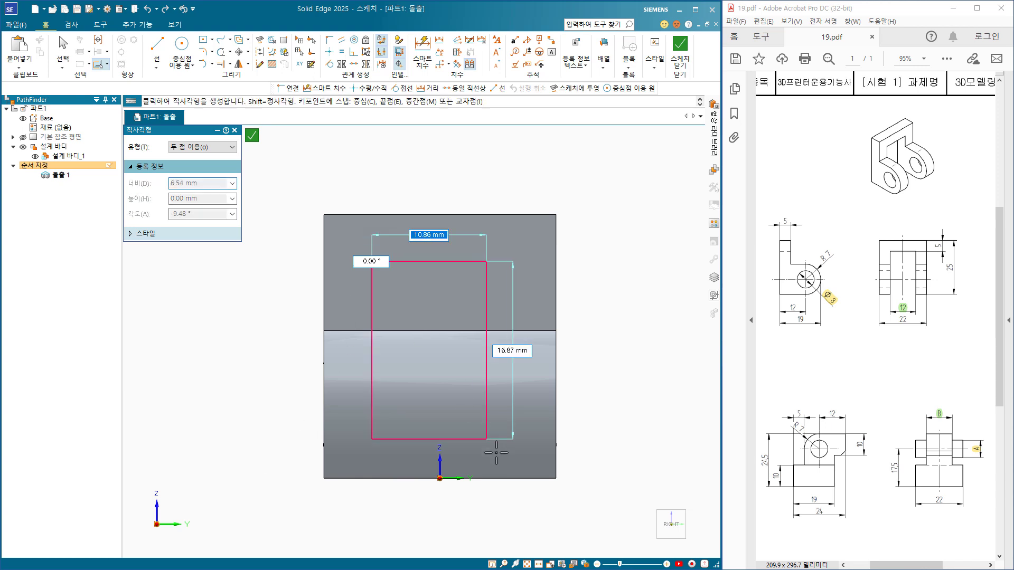
click(484, 515)
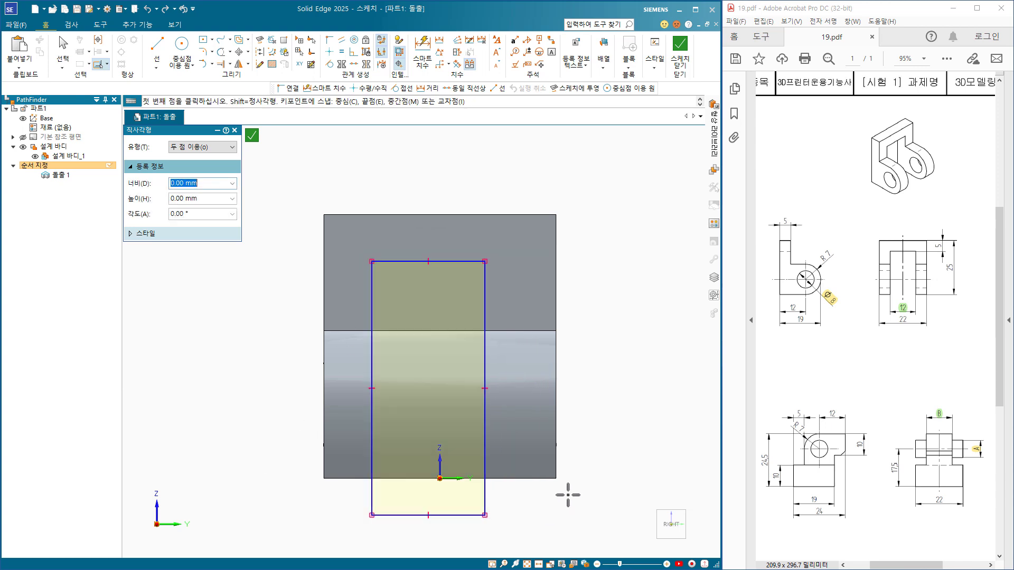
Step: Connect the midpoint of the rectangle's bottom edge to the origin
click(330, 45)
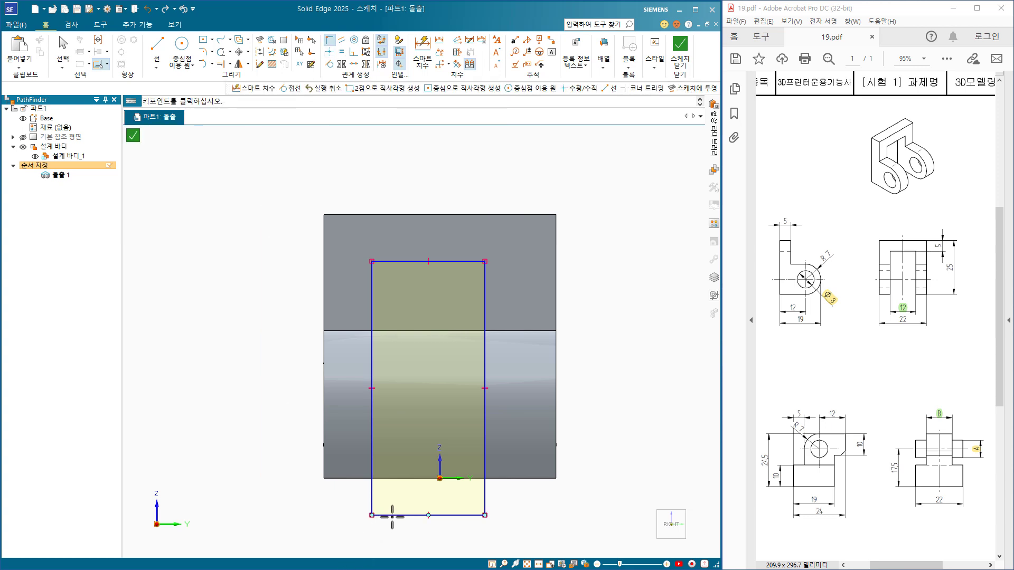
click(427, 515)
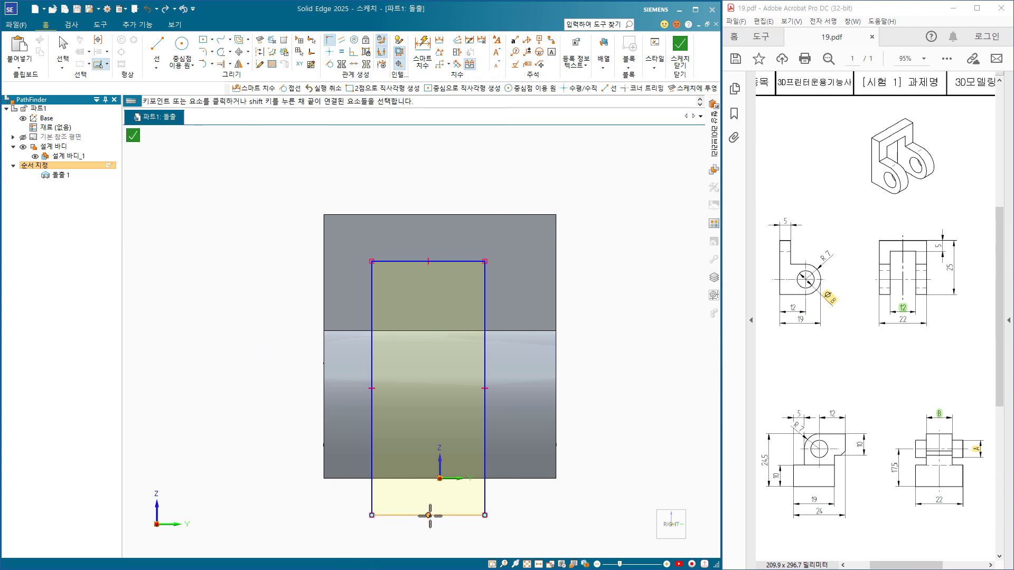
click(440, 478)
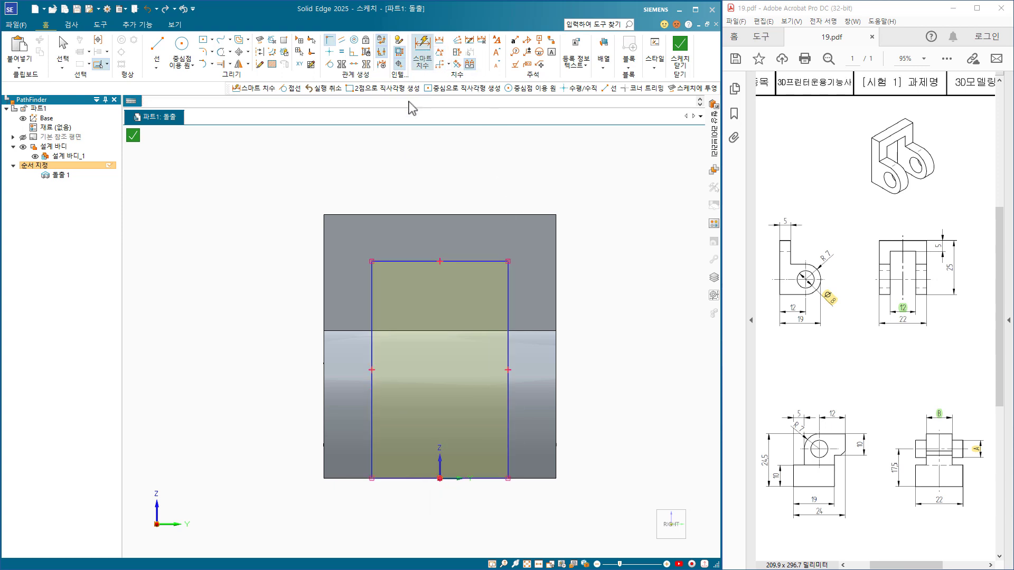
Step: Dimension the rectangle's bottom edge and set its width to 12 mm
click(422, 51)
click(430, 479)
click(434, 511)
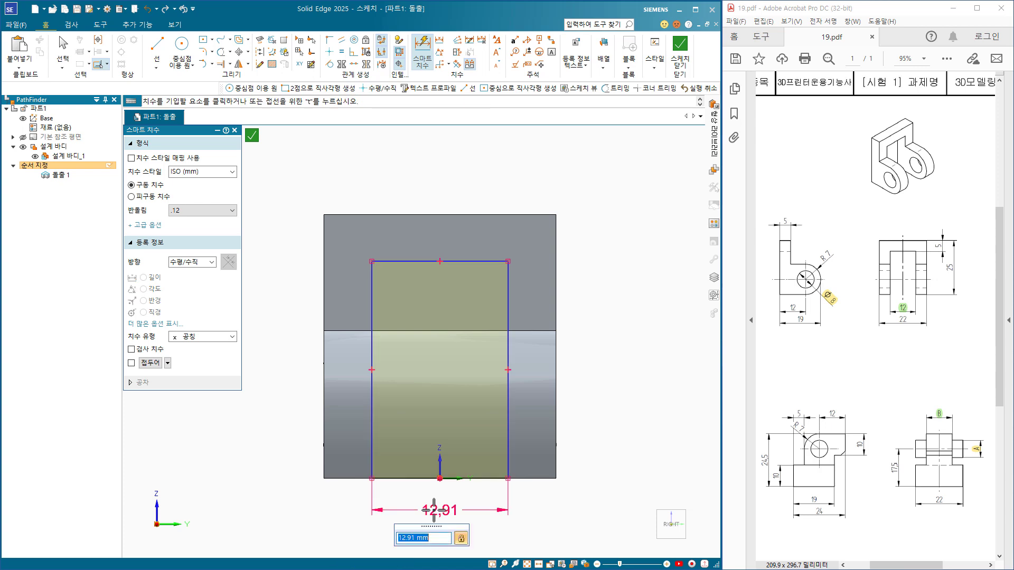
text(12)
key(Return)
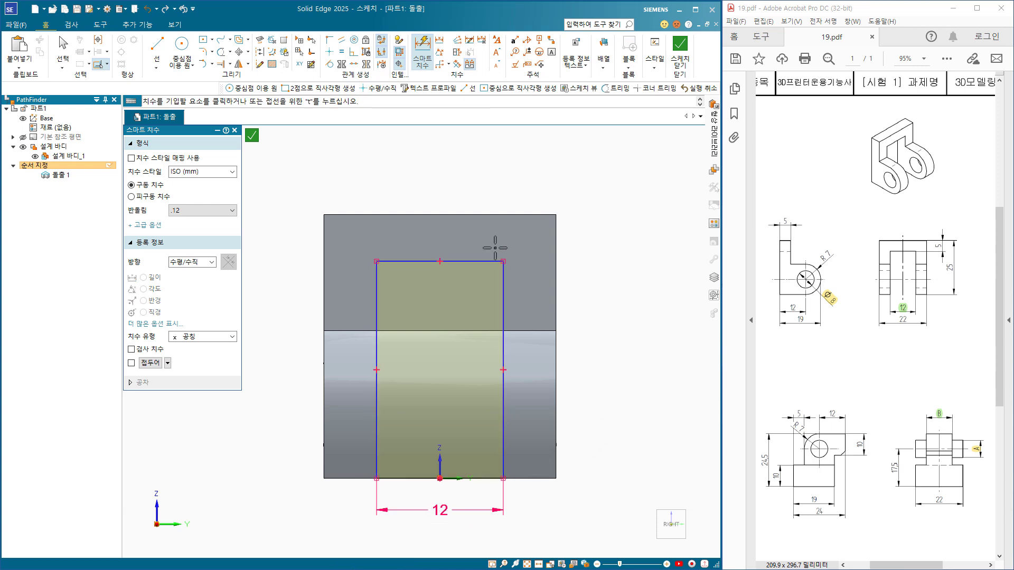
Step: Set the distance between the upright's top edge and the rectangle's top edge to 5 mm
click(489, 216)
click(473, 262)
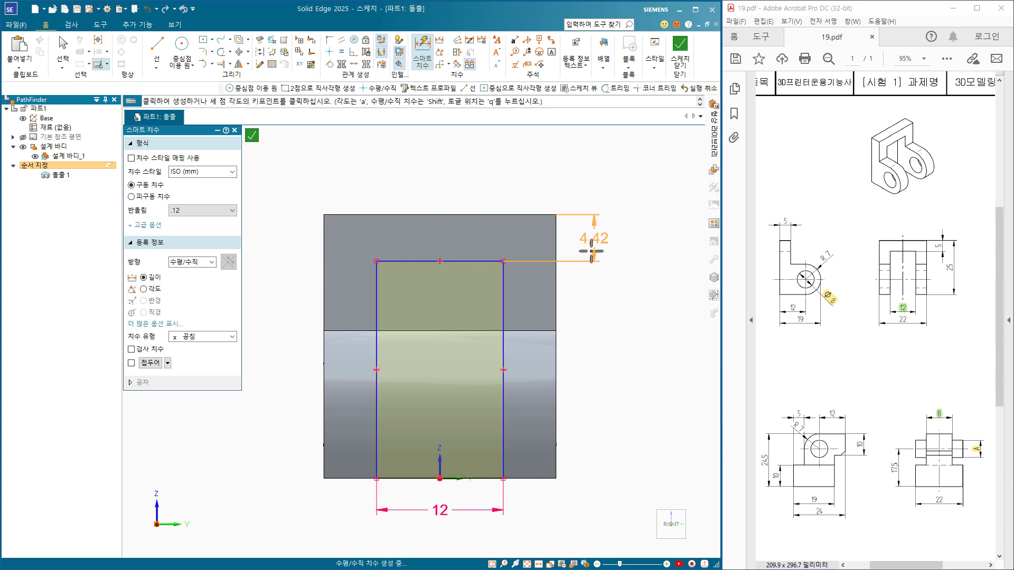
click(586, 253)
text(5)
key(Return)
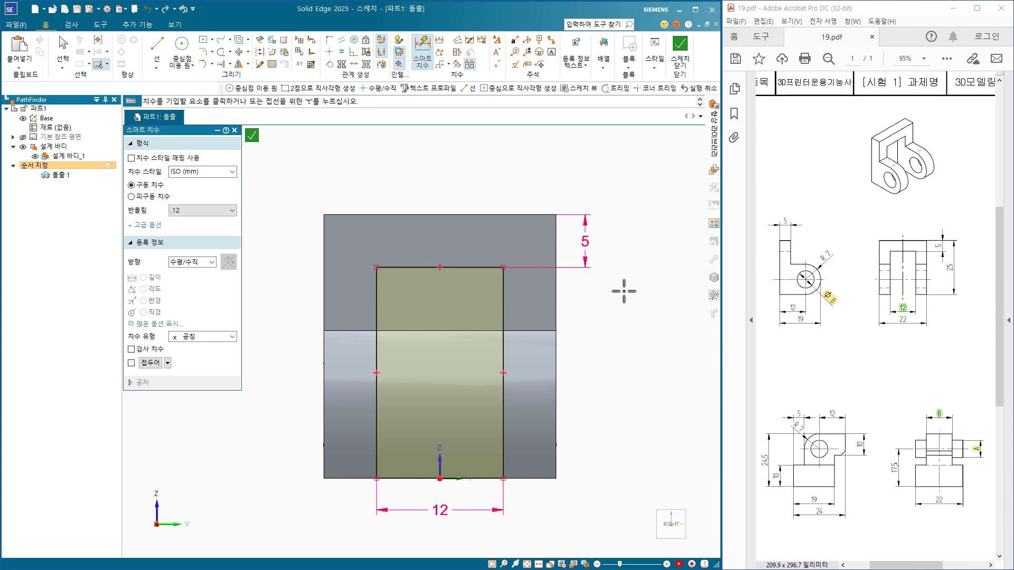
Step: Close the sketch and cut the rectangle through the entire part on both sides of the sketch plane
click(679, 52)
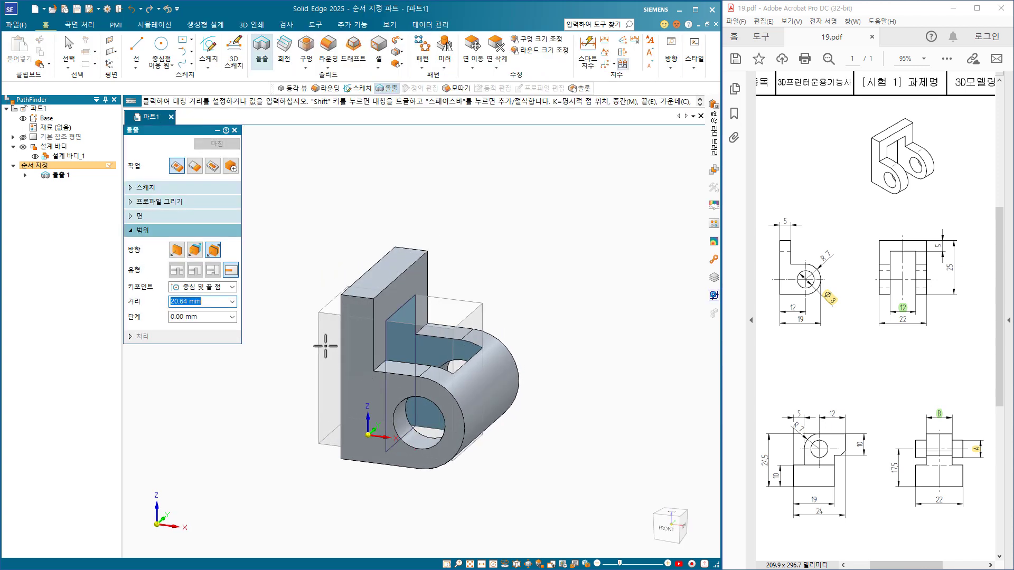
click(176, 251)
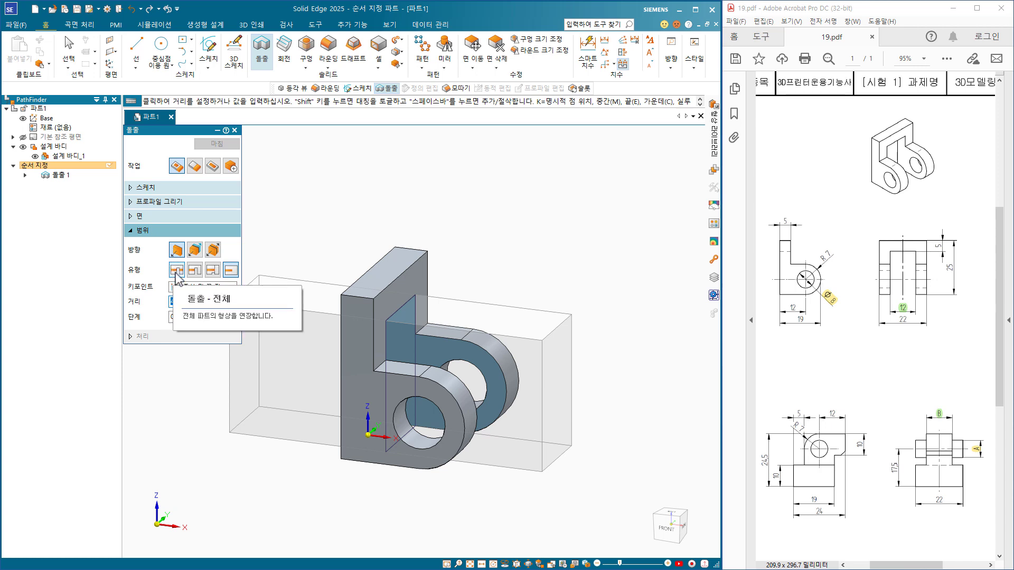
click(177, 272)
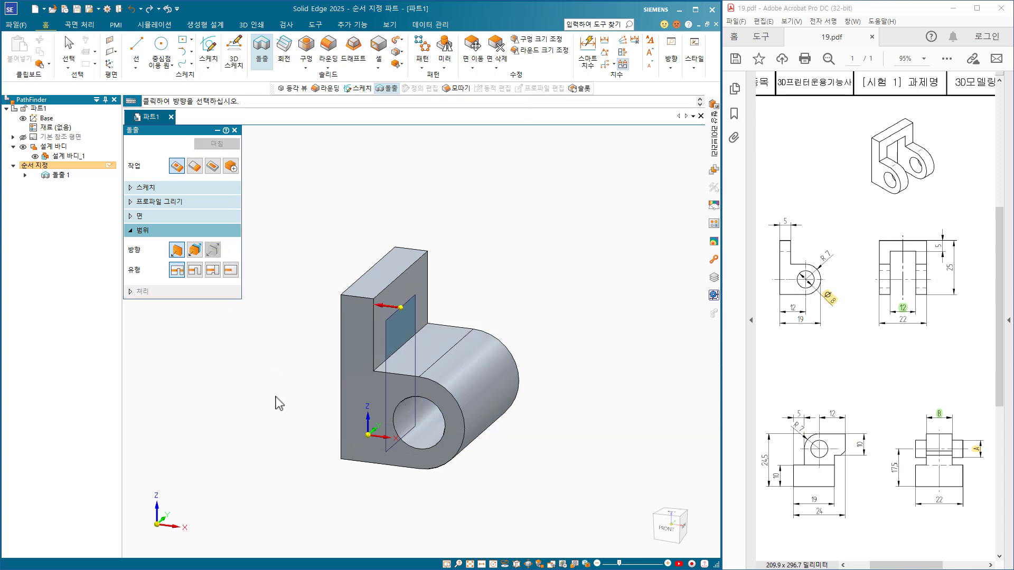
click(401, 307)
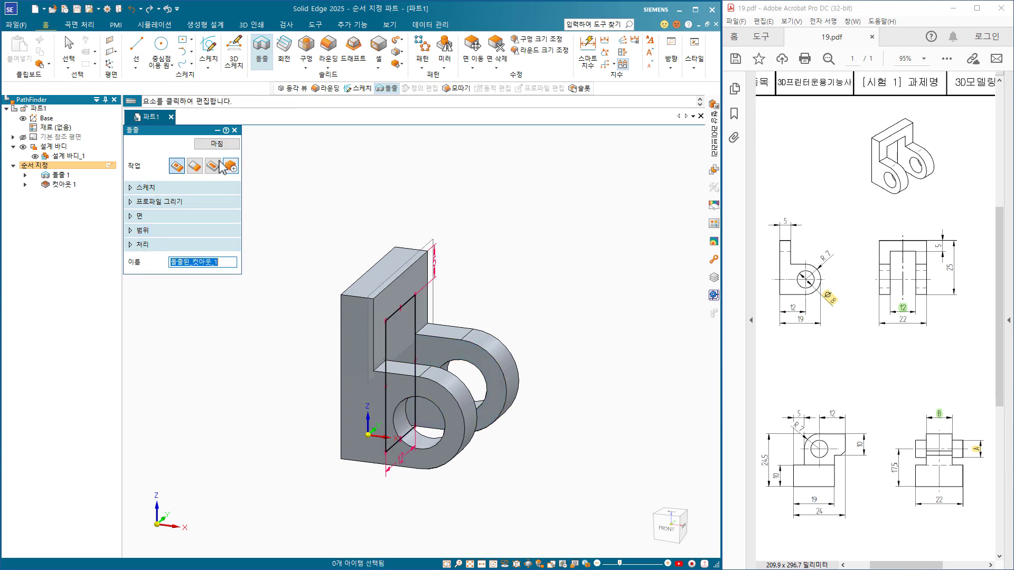
click(216, 143)
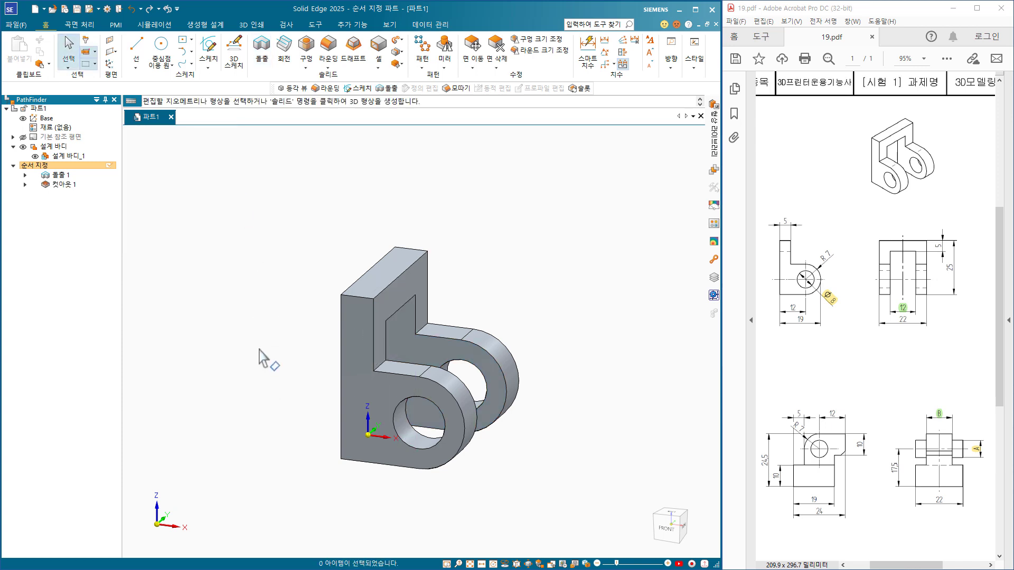
Step: Save the part as 19-1 in a new folder named 19 inside the 01_Solid Edge folder
key(ctrl+i)
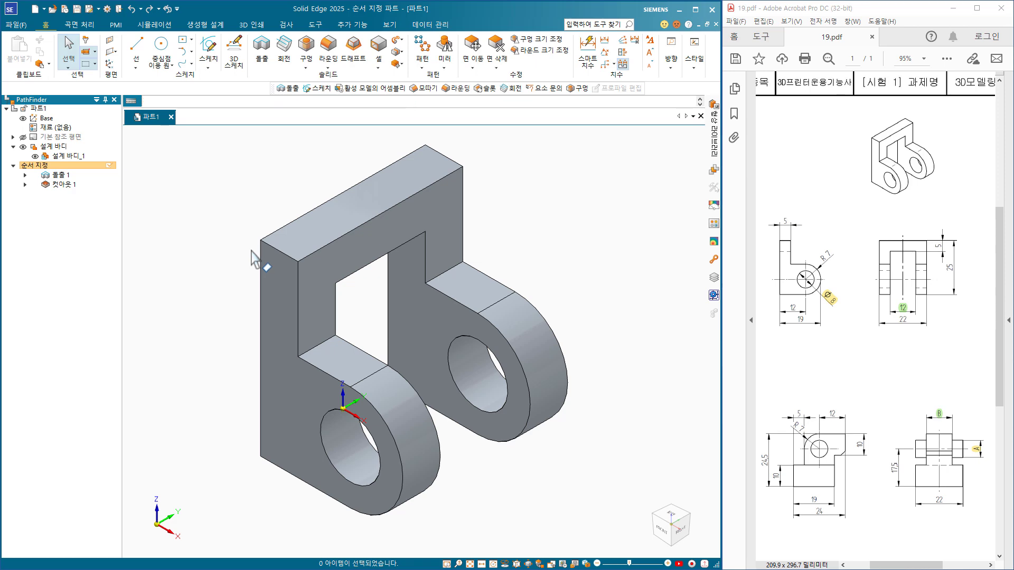
key(ctrl+s)
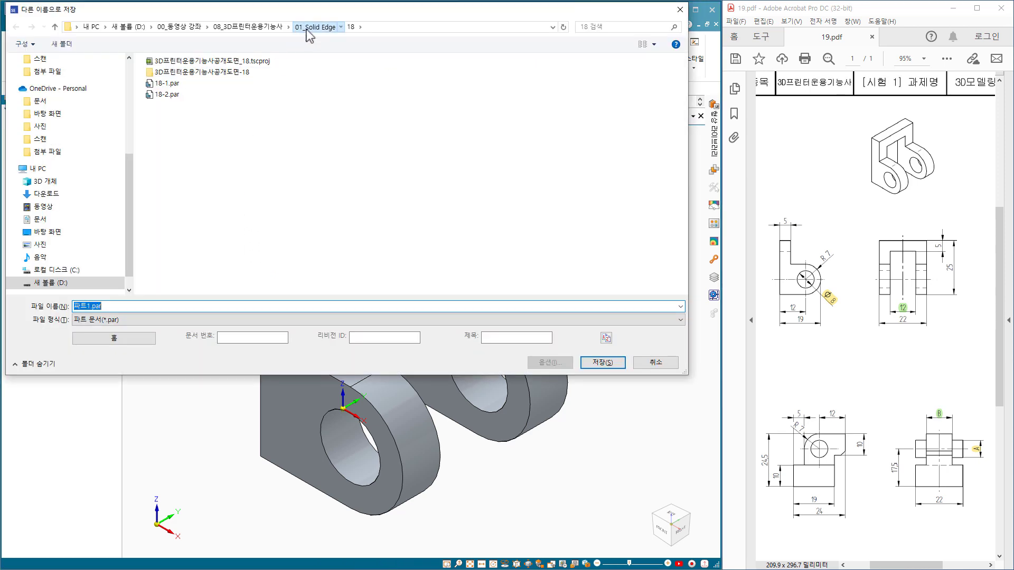
click(338, 27)
right_click(199, 279)
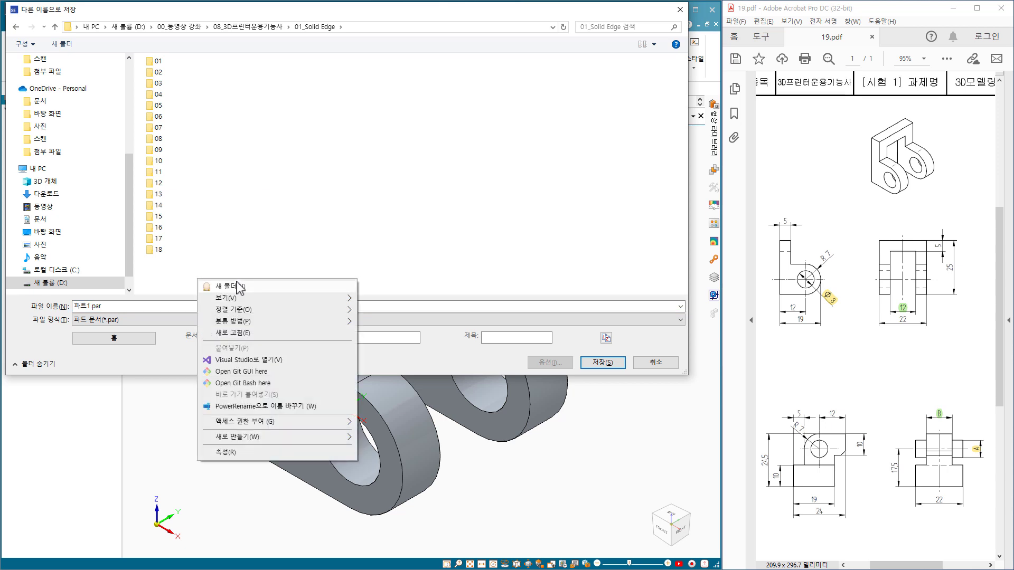
click(240, 286)
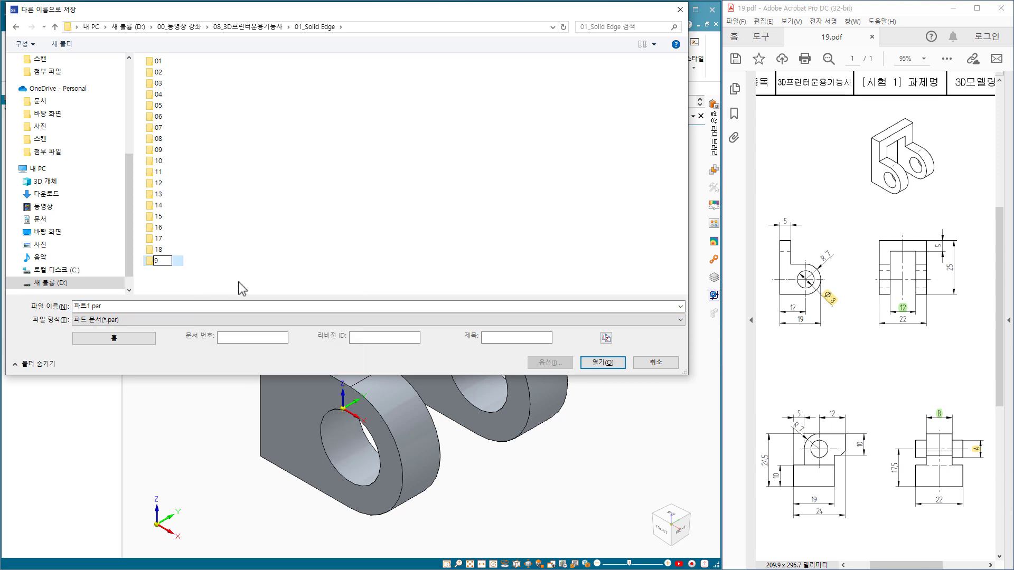
text(19)
key(Return)
double_click(158, 260)
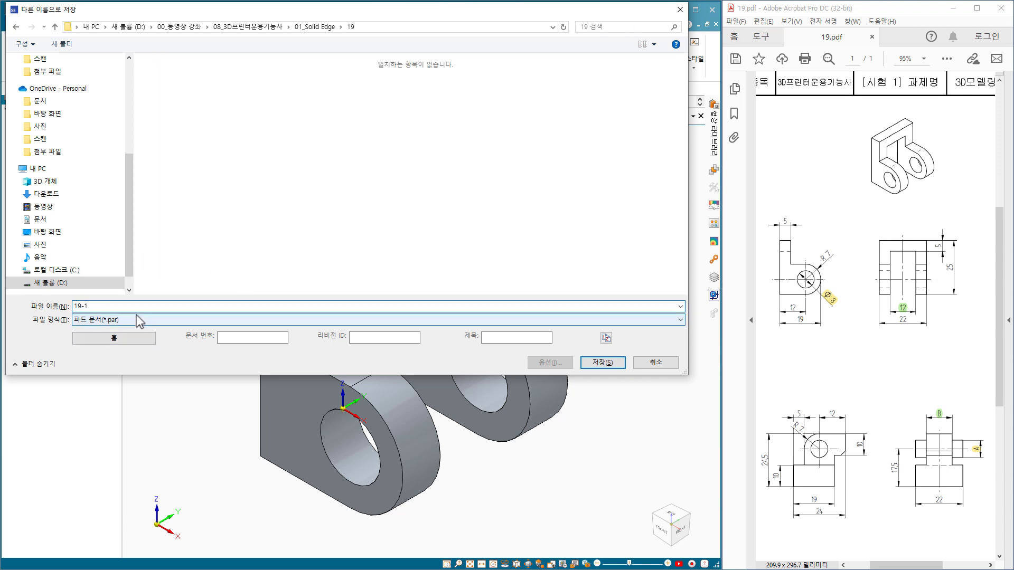
key(Return)
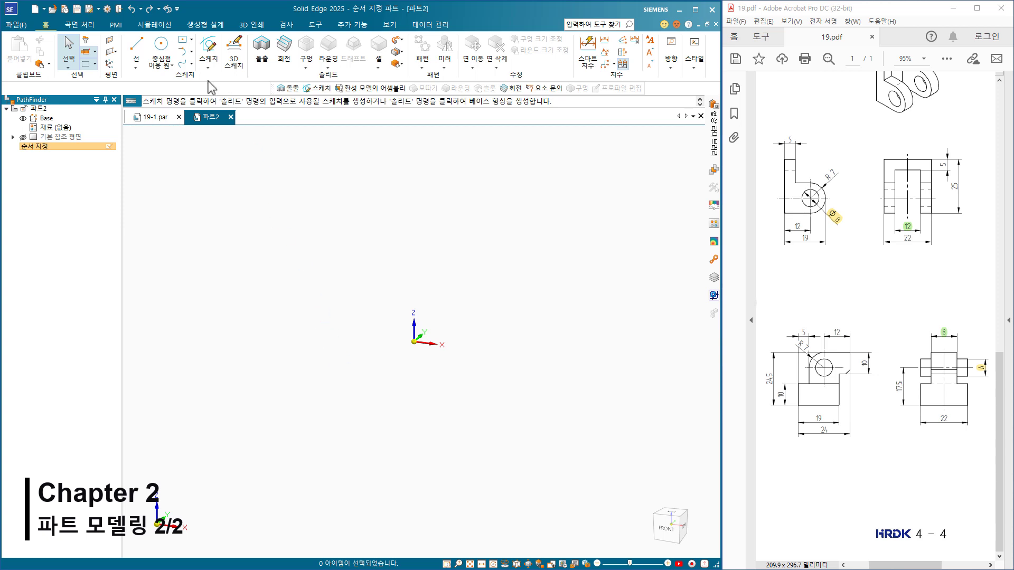
Step: In the new part, start a sketch on the XZ plane and draw a two-point rectangle up and outward along +X from the origin
click(210, 53)
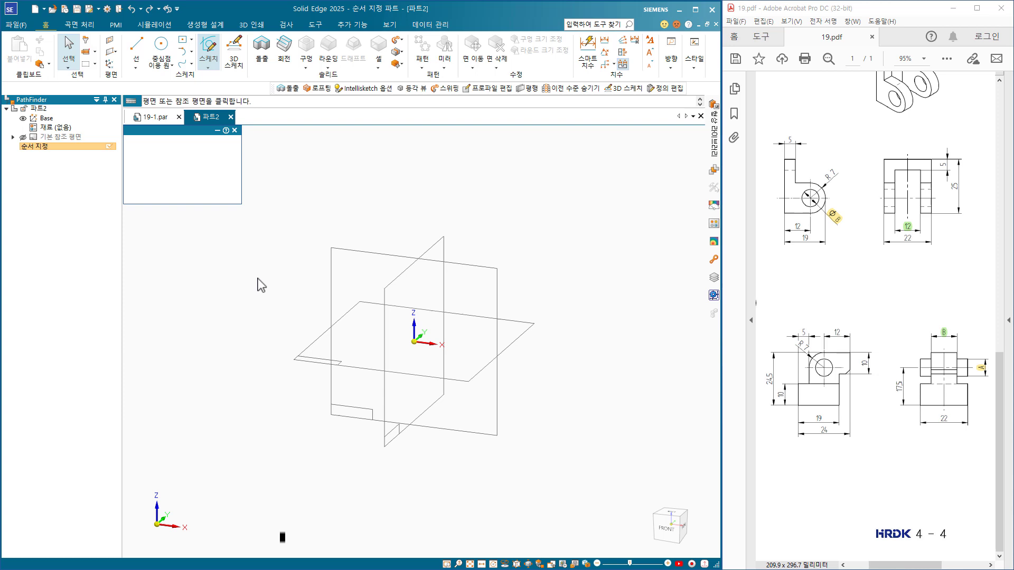
click(353, 275)
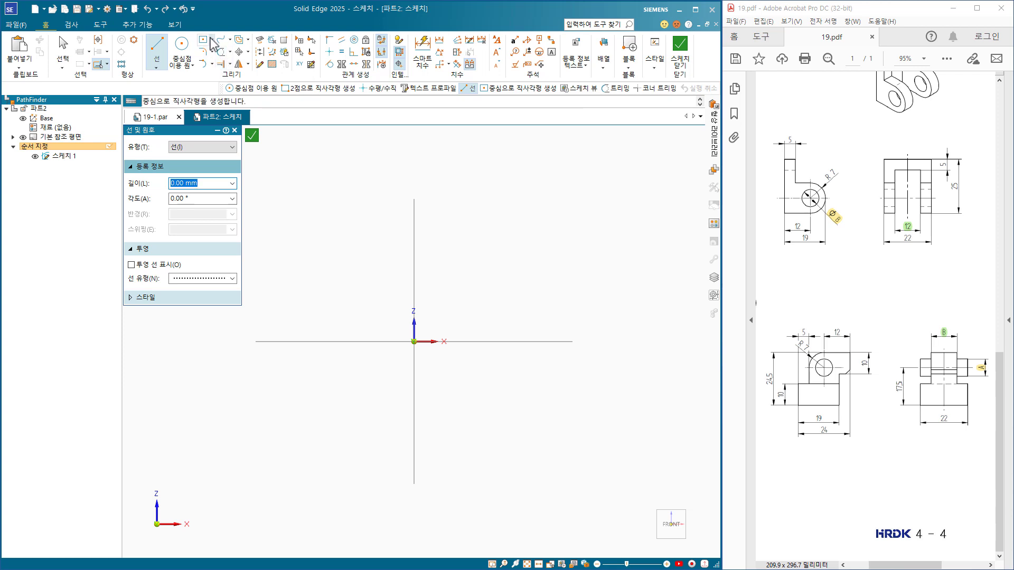
click(211, 39)
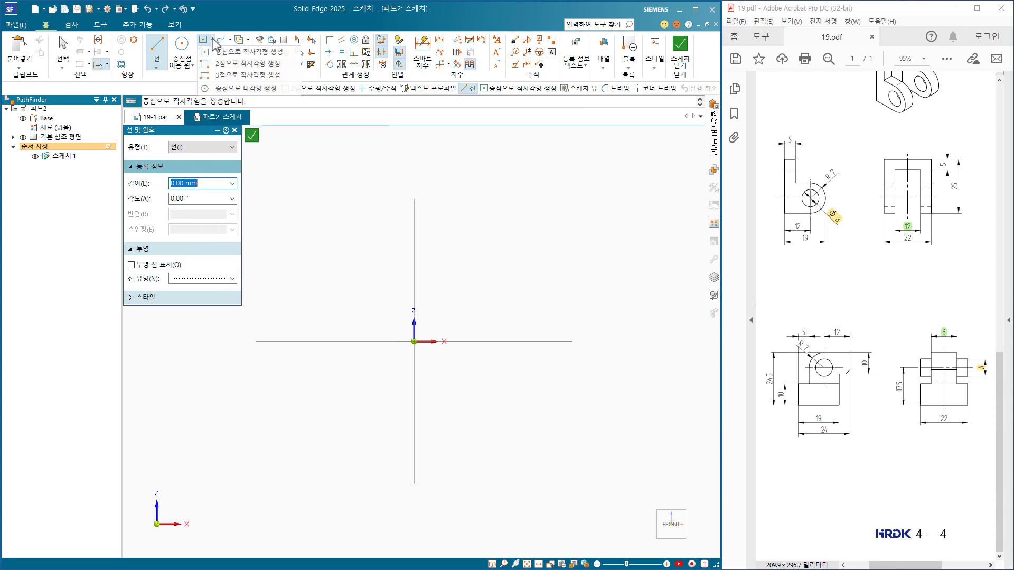
click(247, 64)
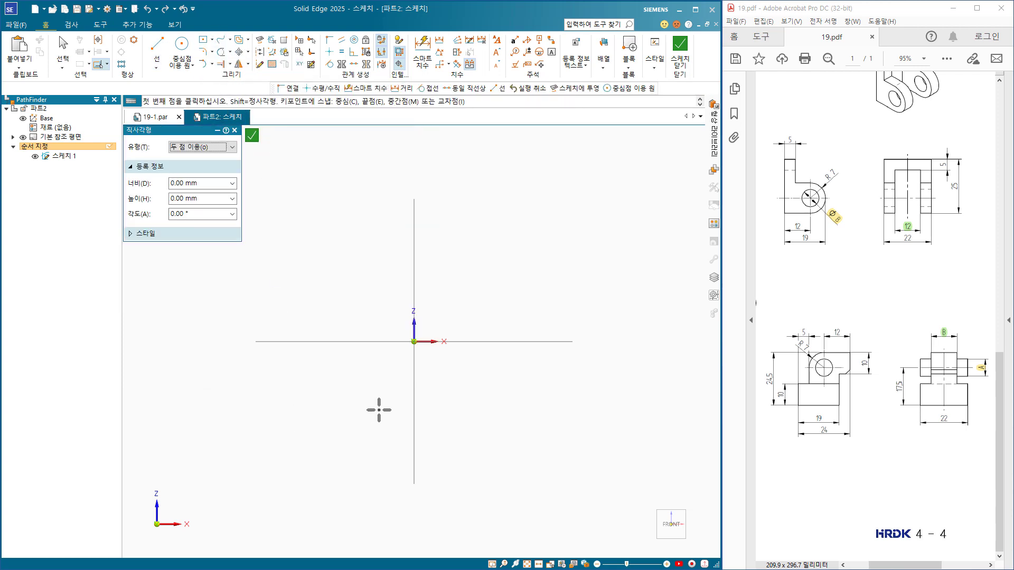
click(414, 341)
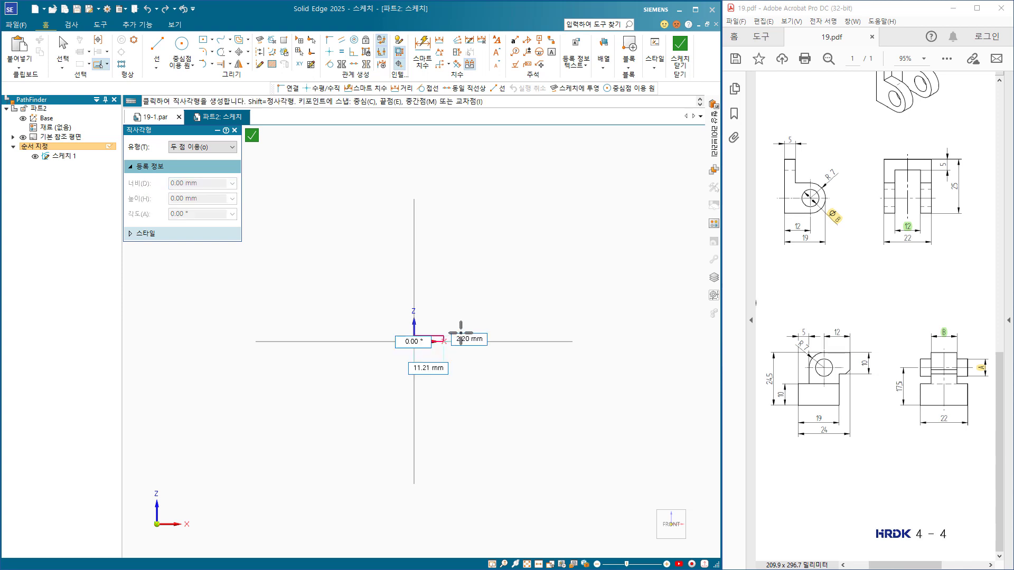
click(500, 299)
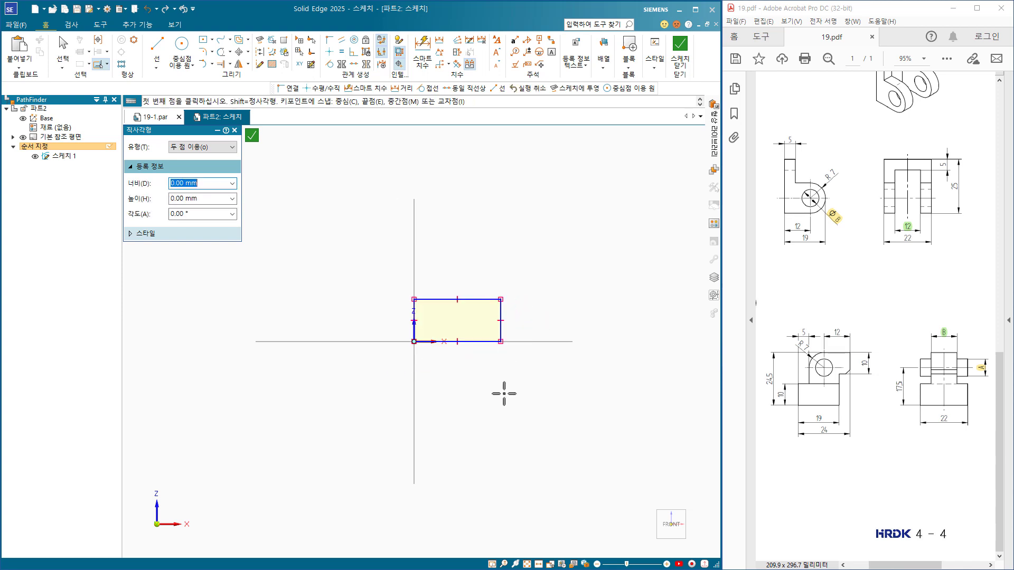
Step: Draw a line profile above the rectangle: vertical, tangent arc about R6, horizontal about 25 mm, drop about 10 mm, then step back down to the upper-right corner
scroll(521, 355, up, 5)
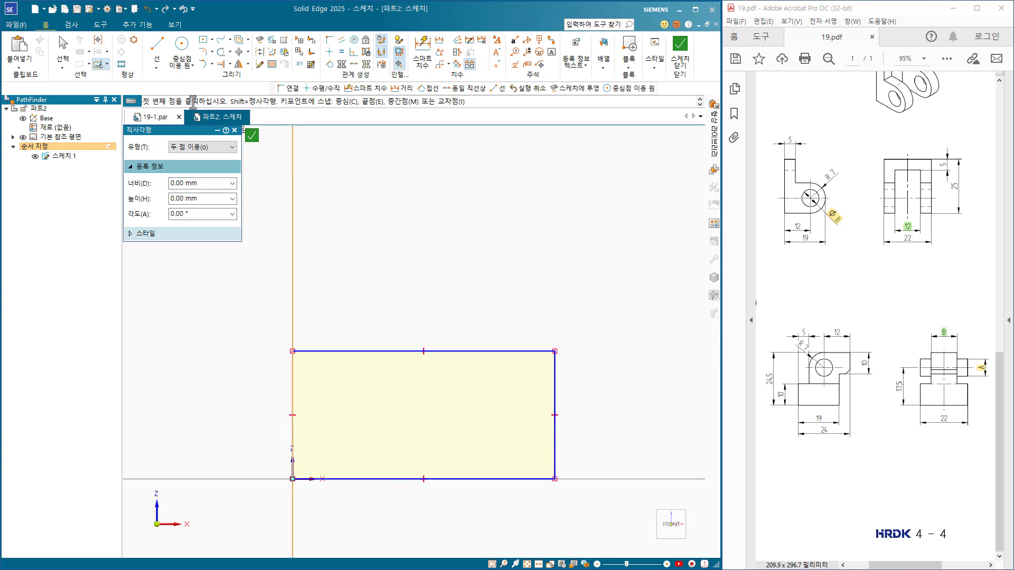
click(157, 48)
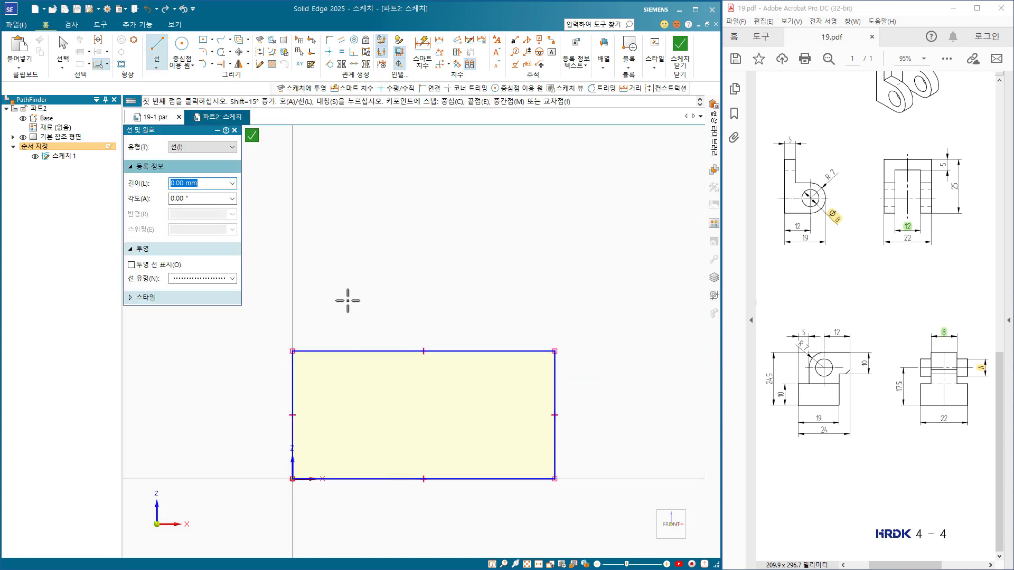
click(360, 352)
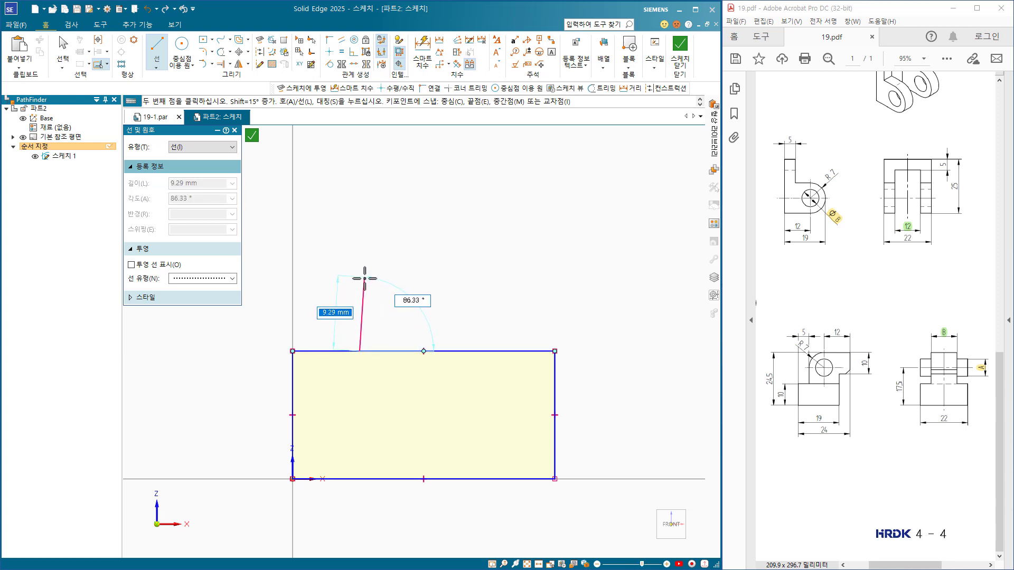
click(359, 290)
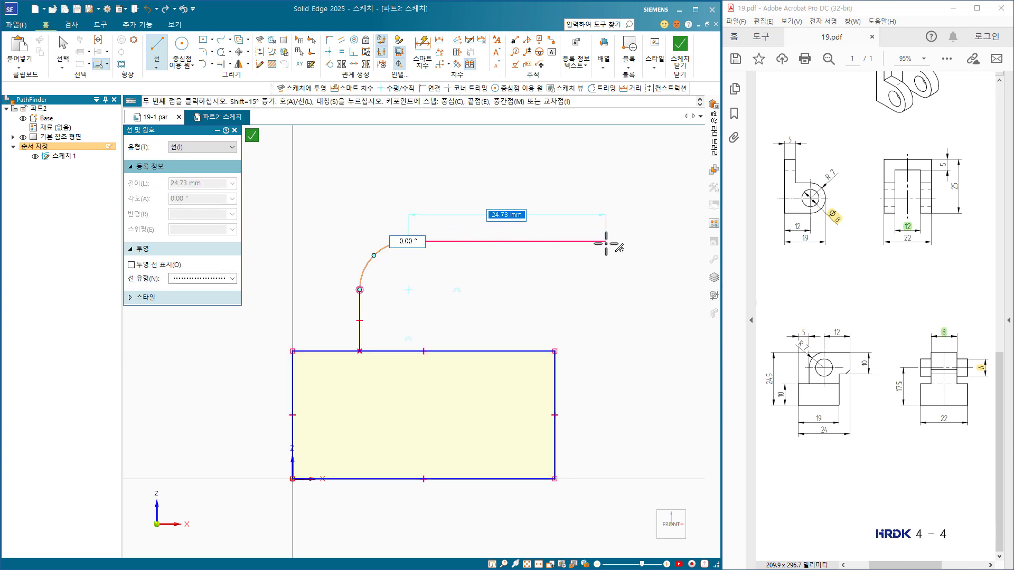
click(610, 242)
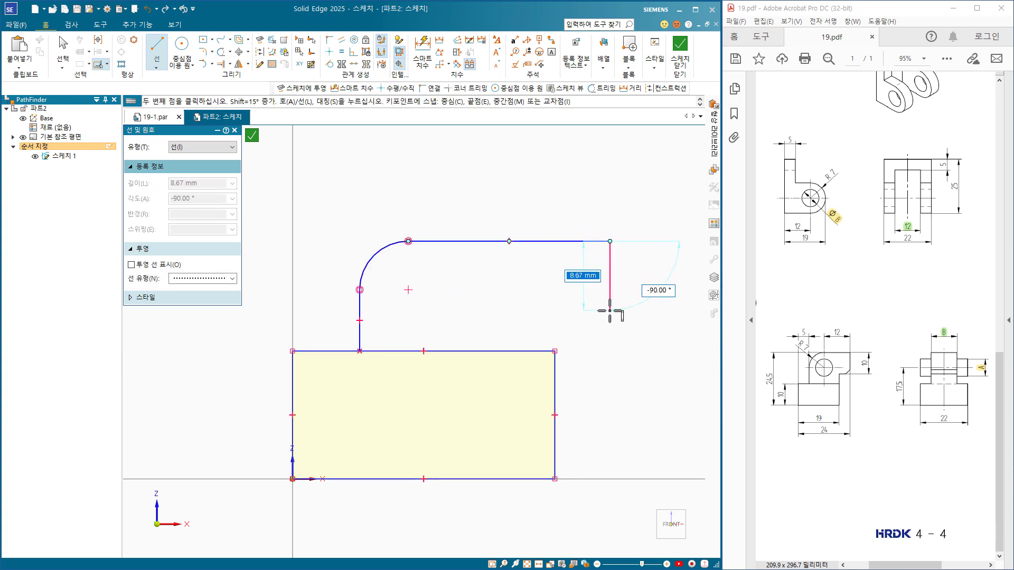
click(609, 320)
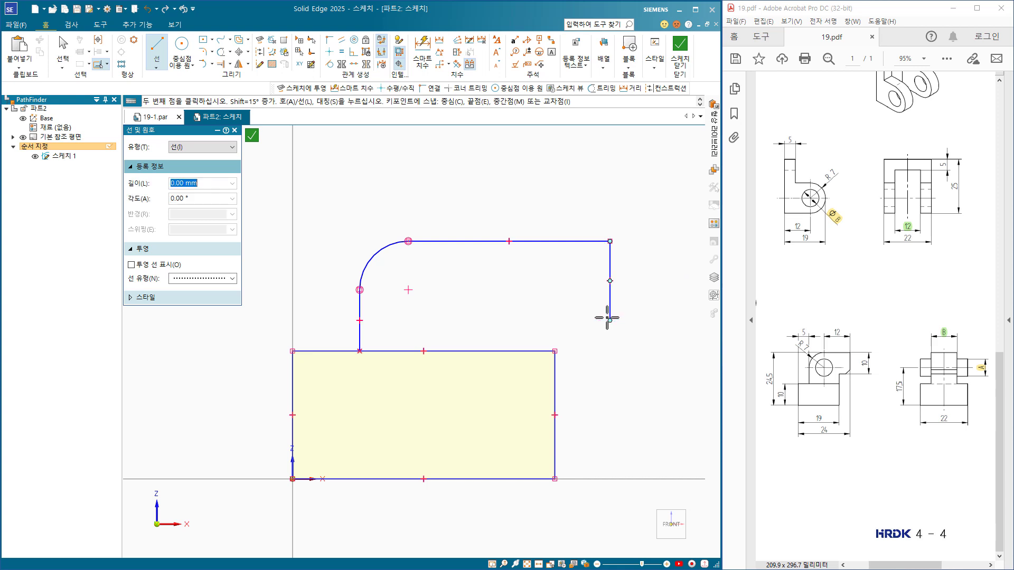
click(555, 320)
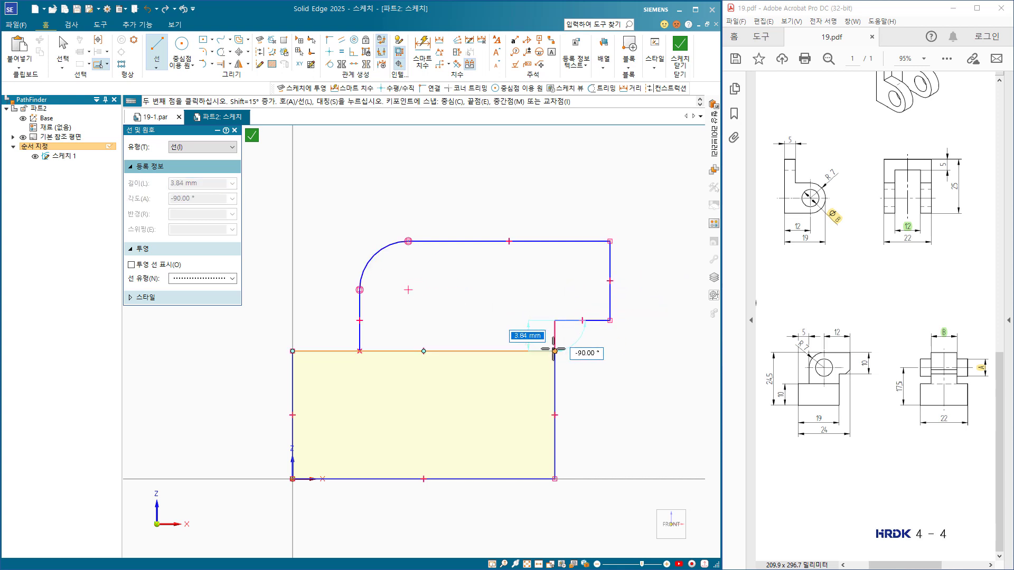
click(554, 350)
key(Escape)
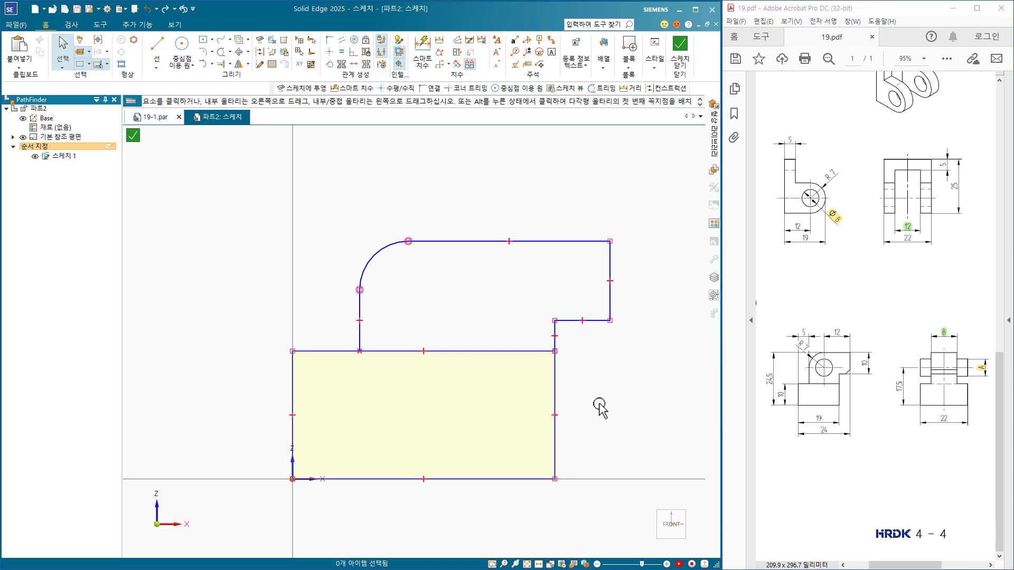
Step: Draw a circle about 8 mm in diameter, concentric with the profile's rounded corner
click(183, 50)
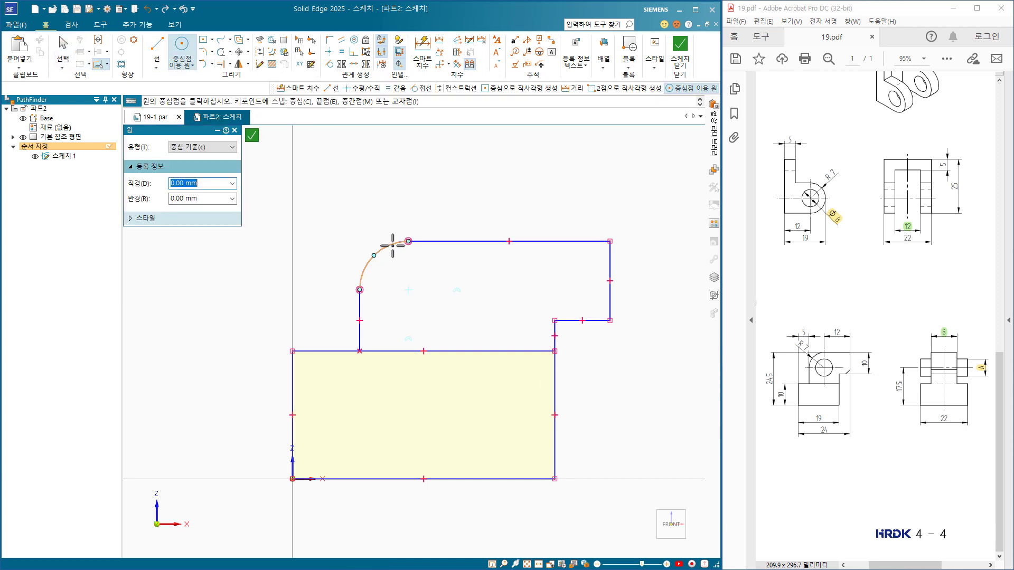
click(408, 290)
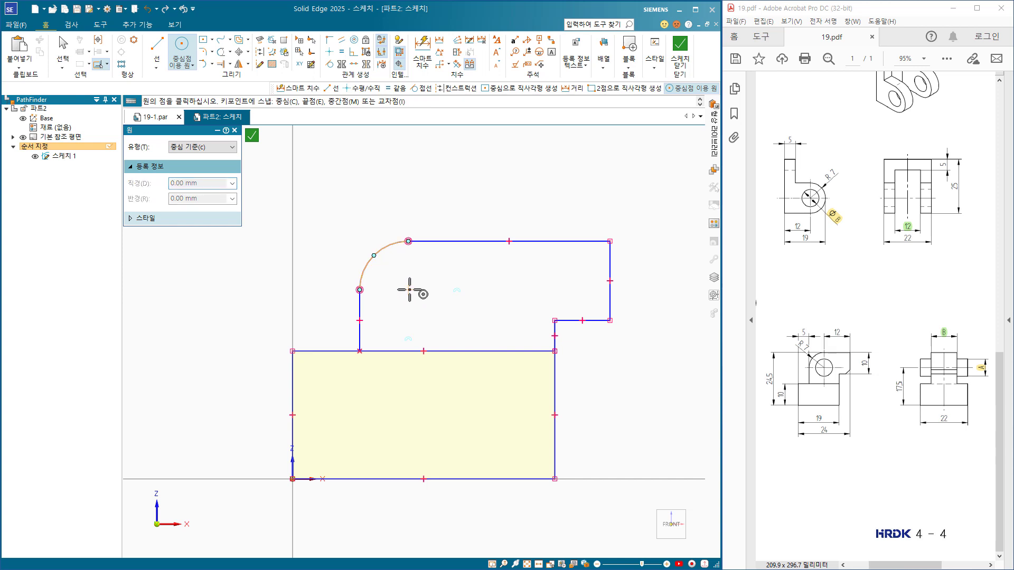
click(389, 317)
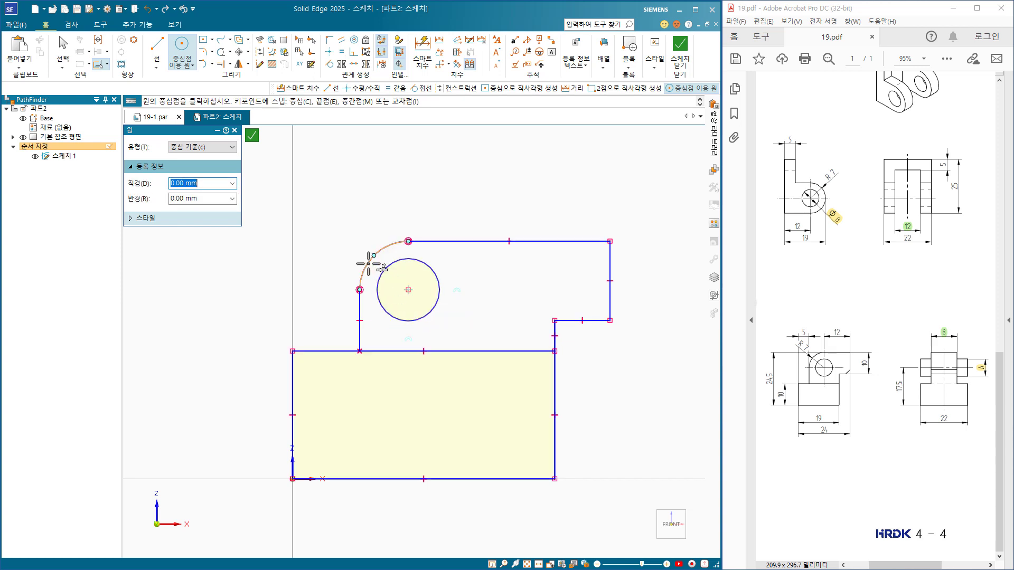
key(Escape)
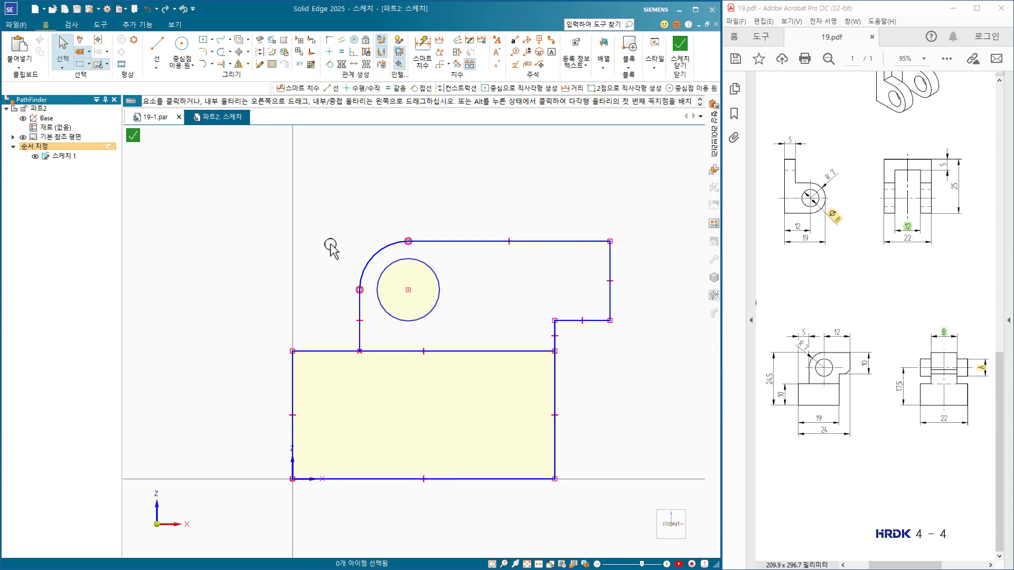
Step: Add driving dimensions for the base rectangle's height and width
click(422, 50)
click(324, 351)
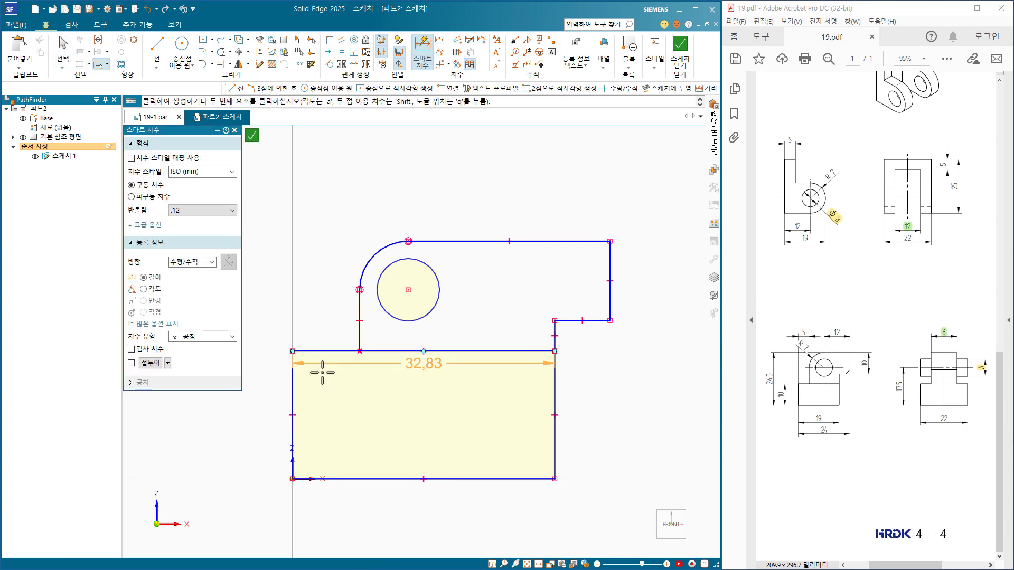
click(323, 478)
click(269, 449)
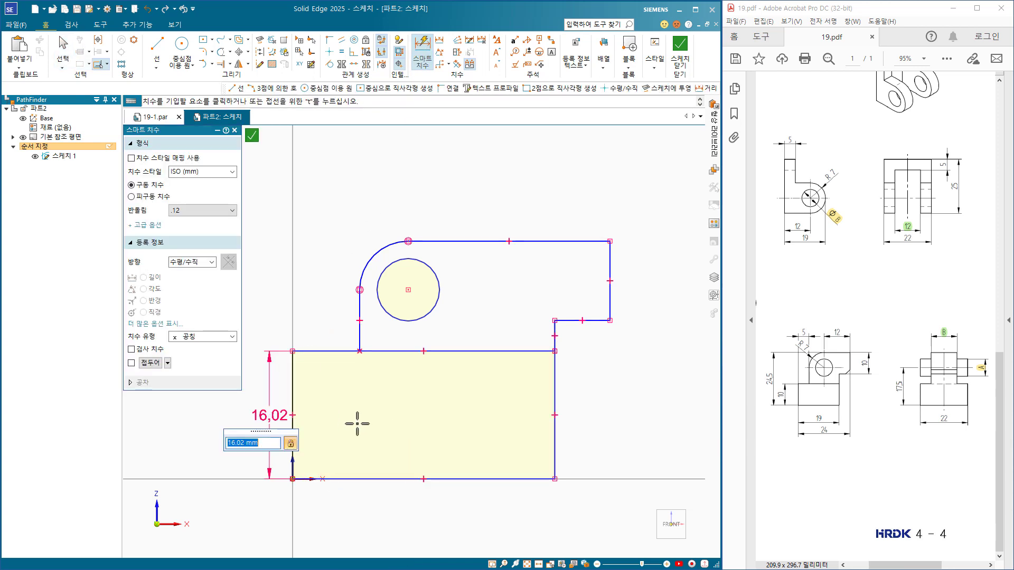
key(Return)
click(553, 459)
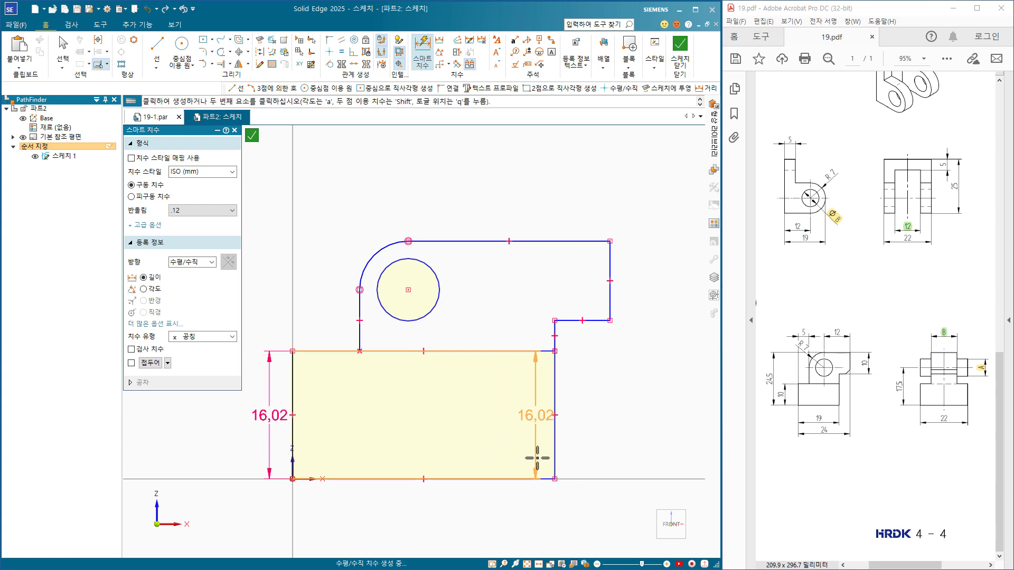
click(518, 479)
click(486, 518)
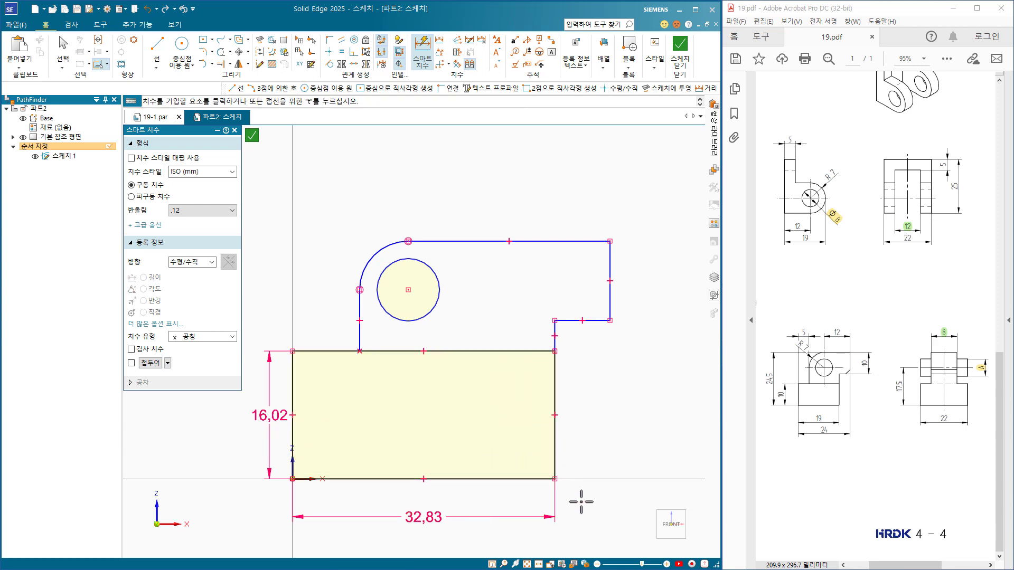
Step: Dimension the overall width from the base's left edge to the upper arm's outer edge, and the height of that outer edge
scroll(375, 407, down, 2)
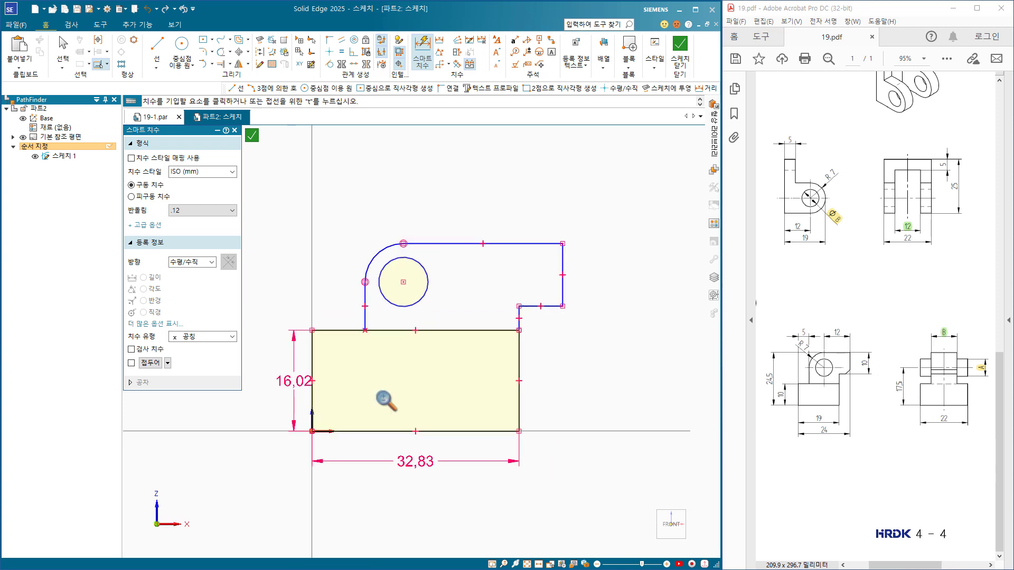
click(311, 400)
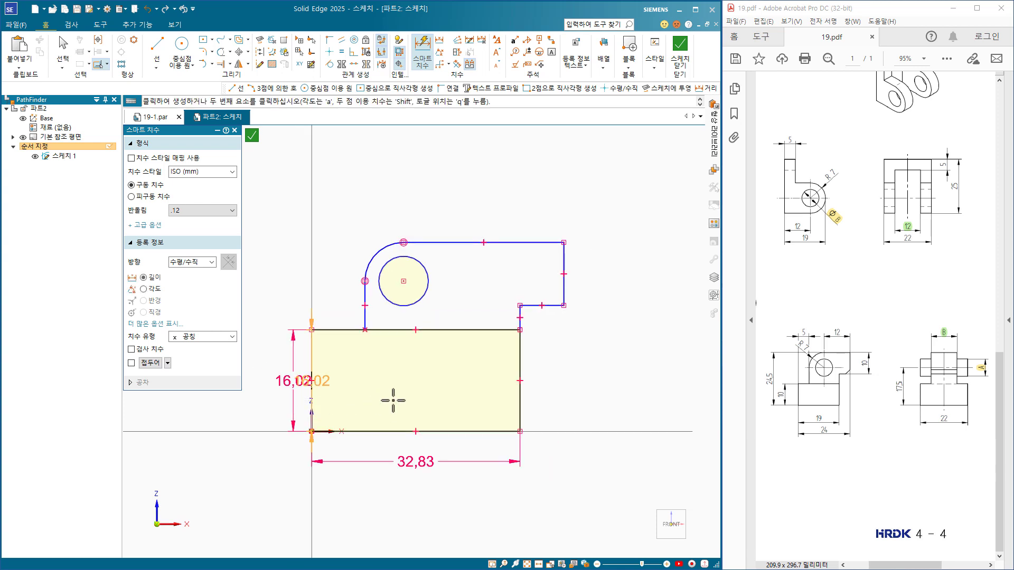
click(561, 290)
click(496, 499)
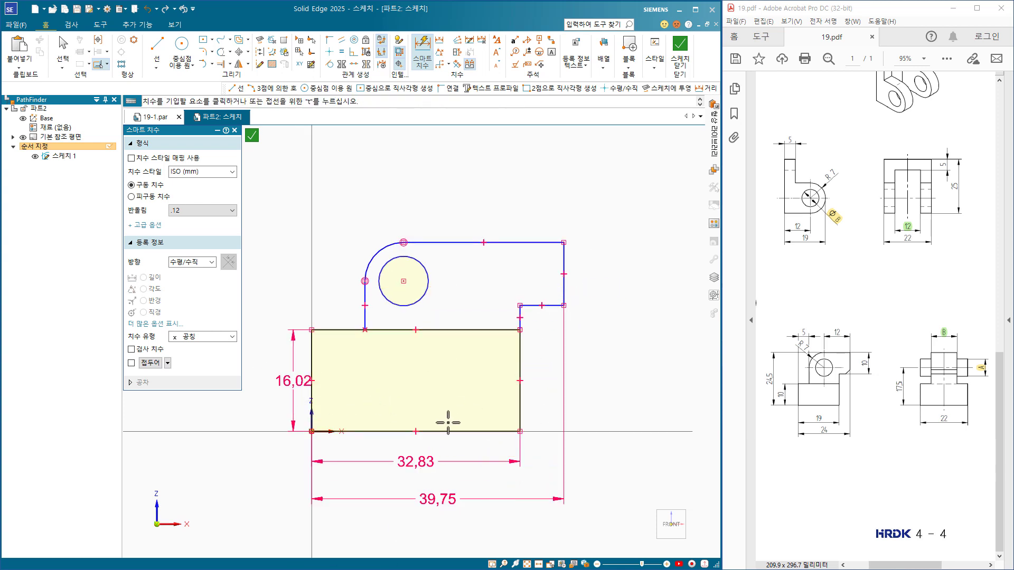
click(563, 261)
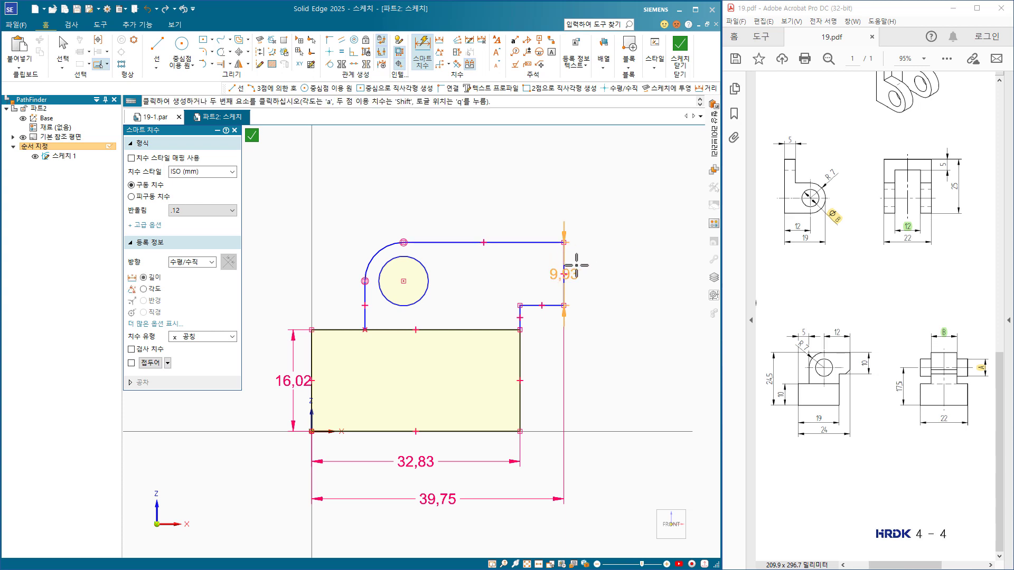
click(599, 273)
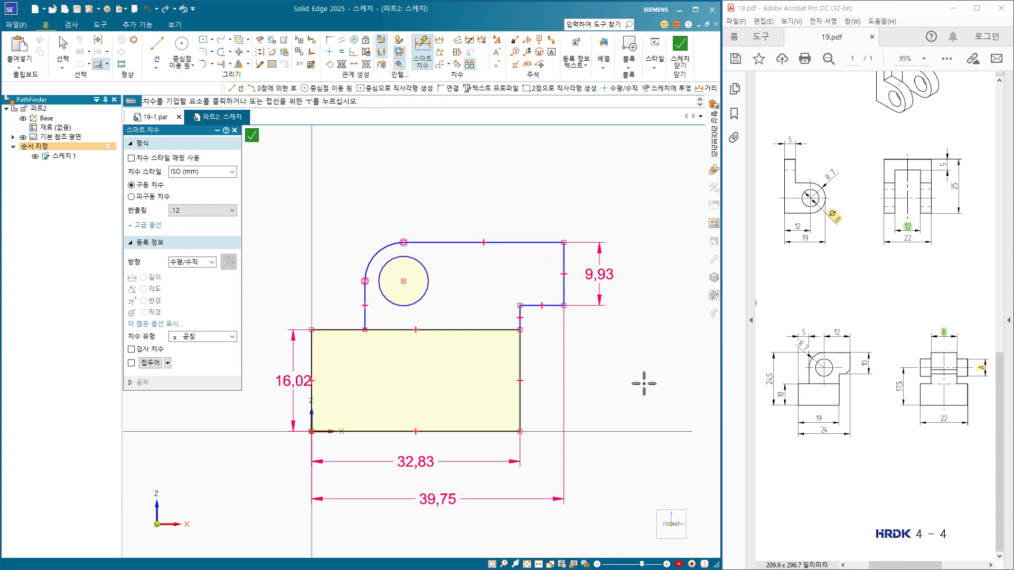
Step: Dimension the horizontal distance from the arm's outer edge to the circle's centre, and the radius of the corner arc
click(563, 257)
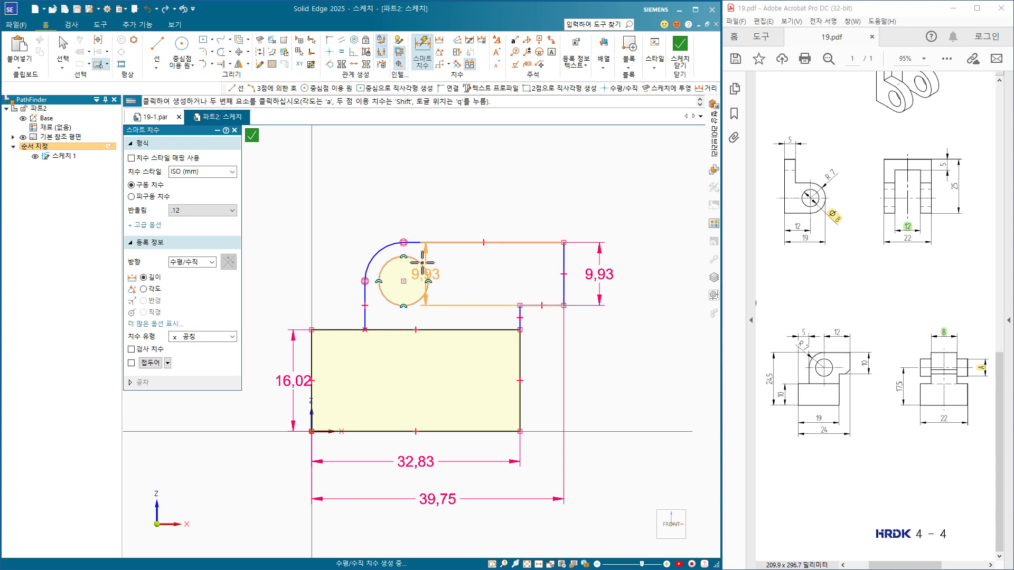
click(405, 280)
click(460, 204)
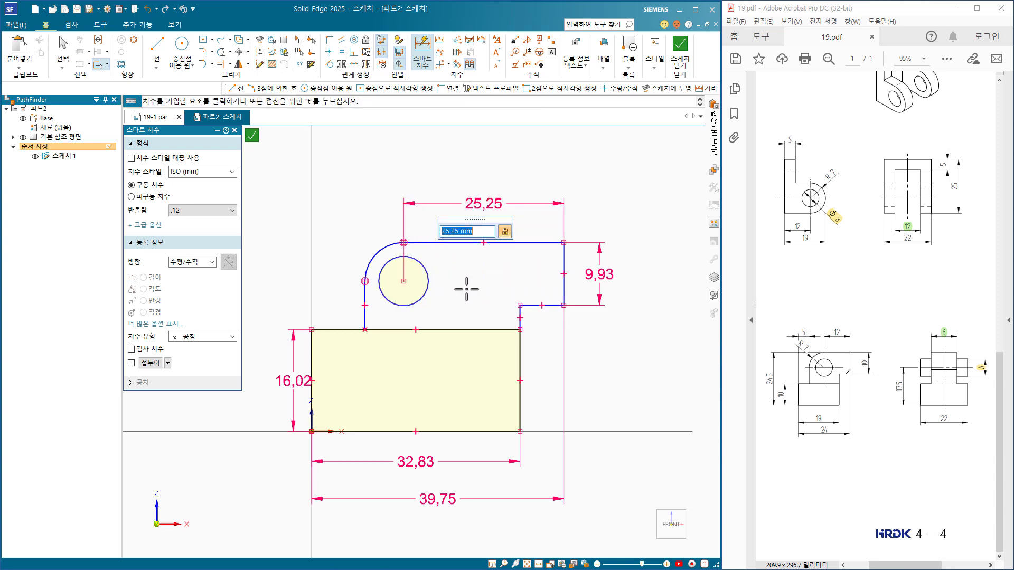
scroll(472, 299, left, 3)
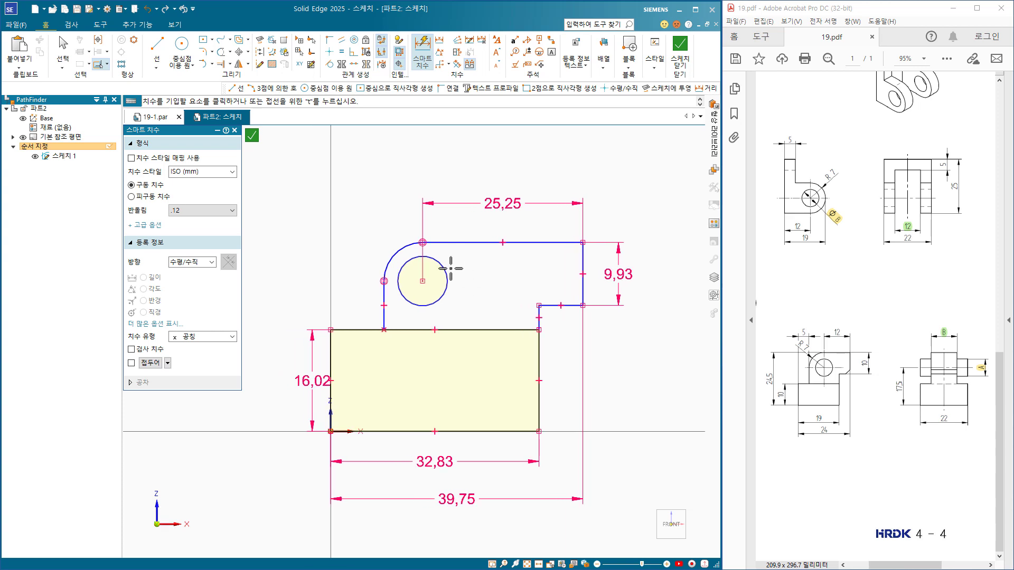
click(406, 250)
click(363, 226)
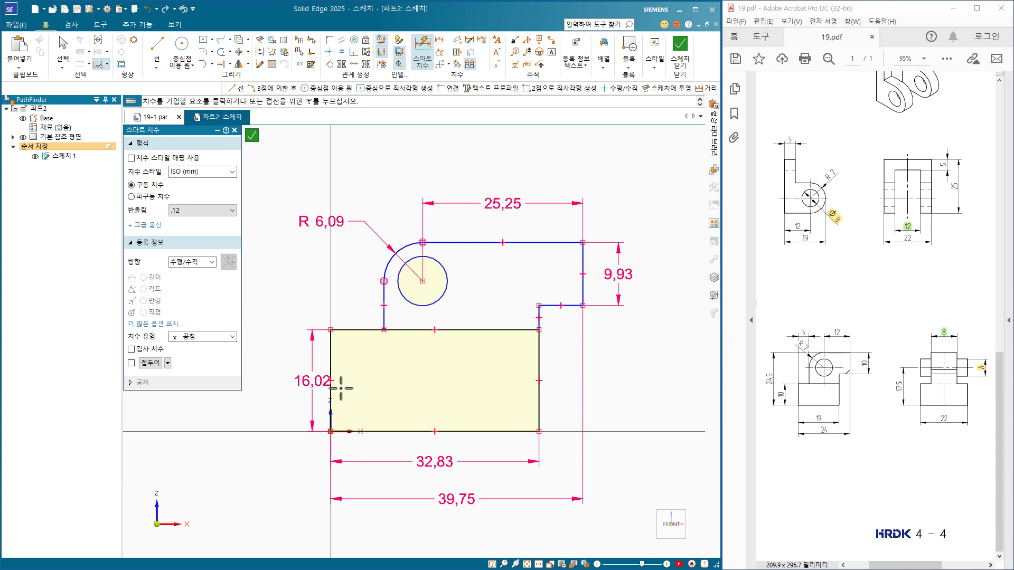
Step: Dimension the overall height from the base's bottom edge to the profile's top edge, and the circle's diameter
click(470, 242)
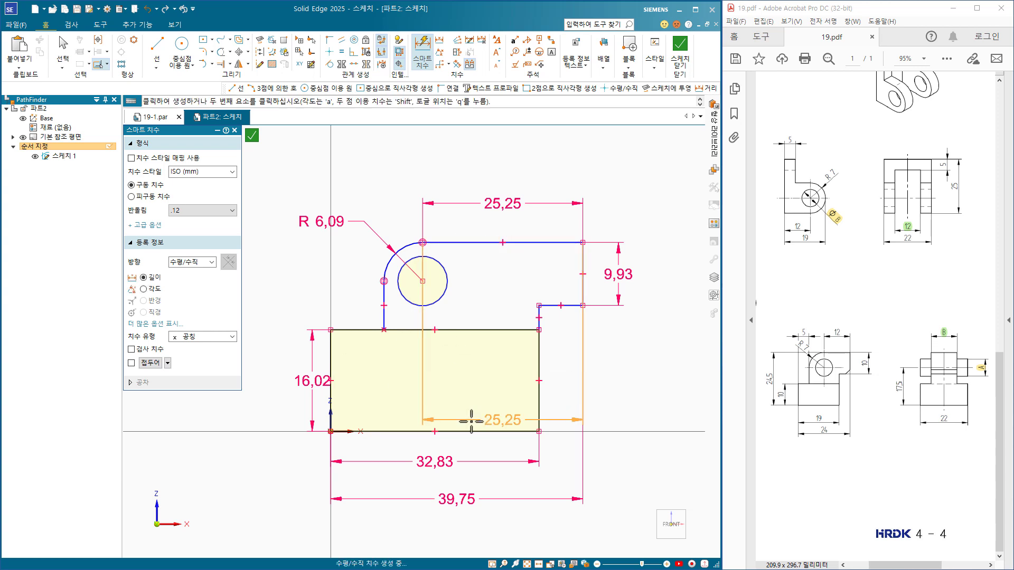
click(411, 431)
click(279, 342)
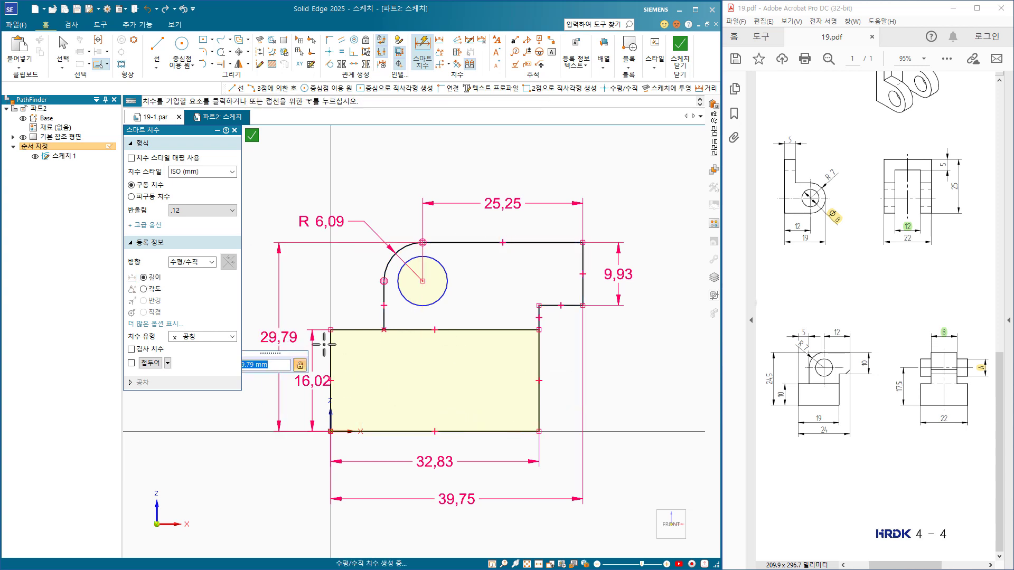
key(Escape)
key(d)
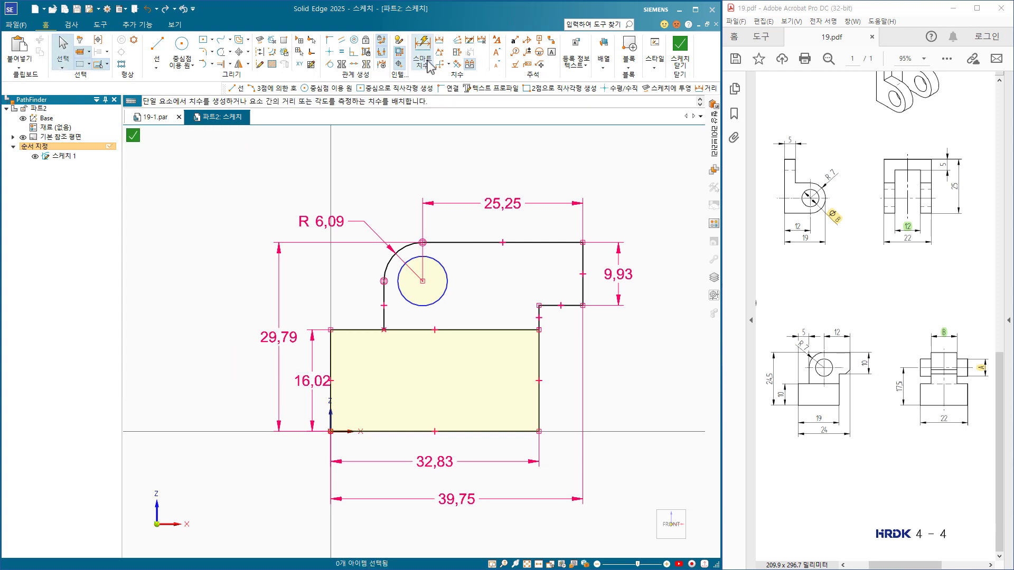
click(446, 272)
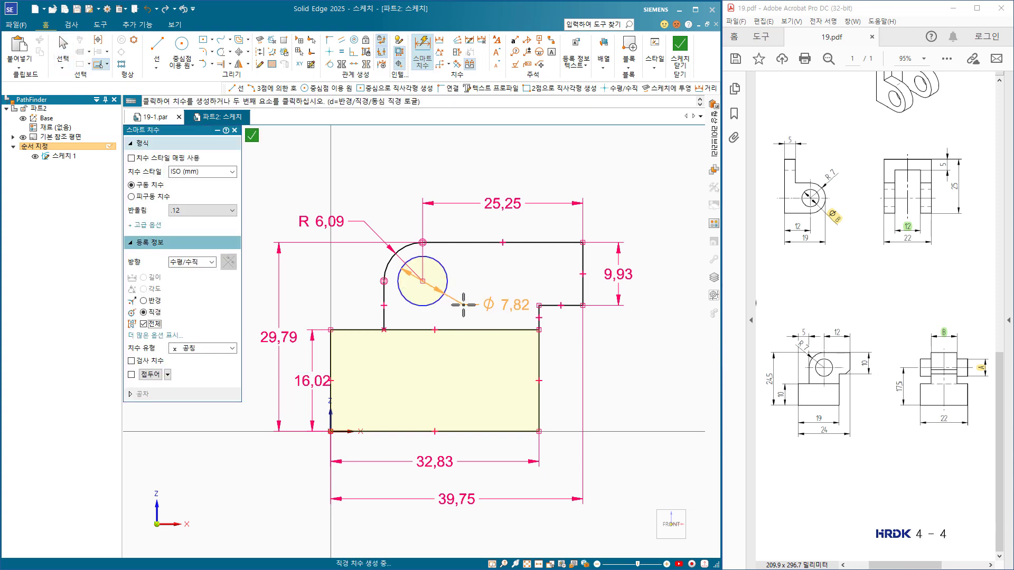
click(472, 311)
key(Escape)
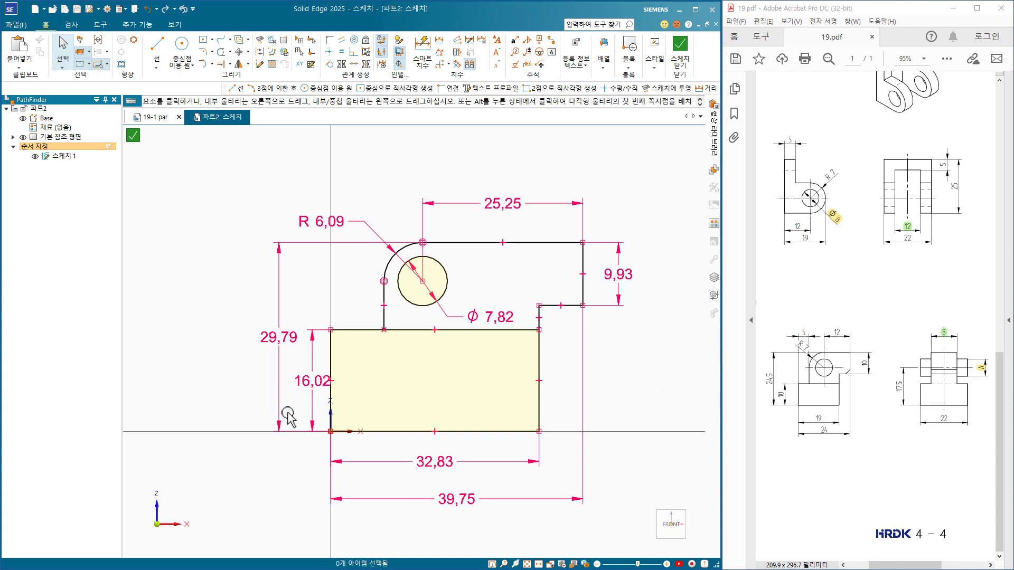
Step: Set the base rectangle's height to 10 mm and its width to 19 mm
click(306, 381)
text(10)
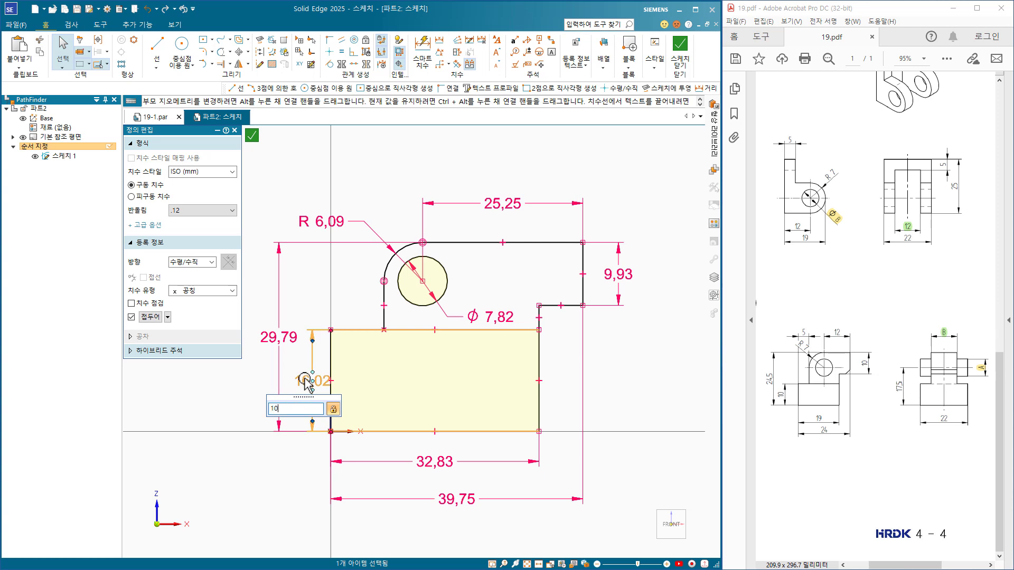
key(Return)
key(Escape)
click(432, 466)
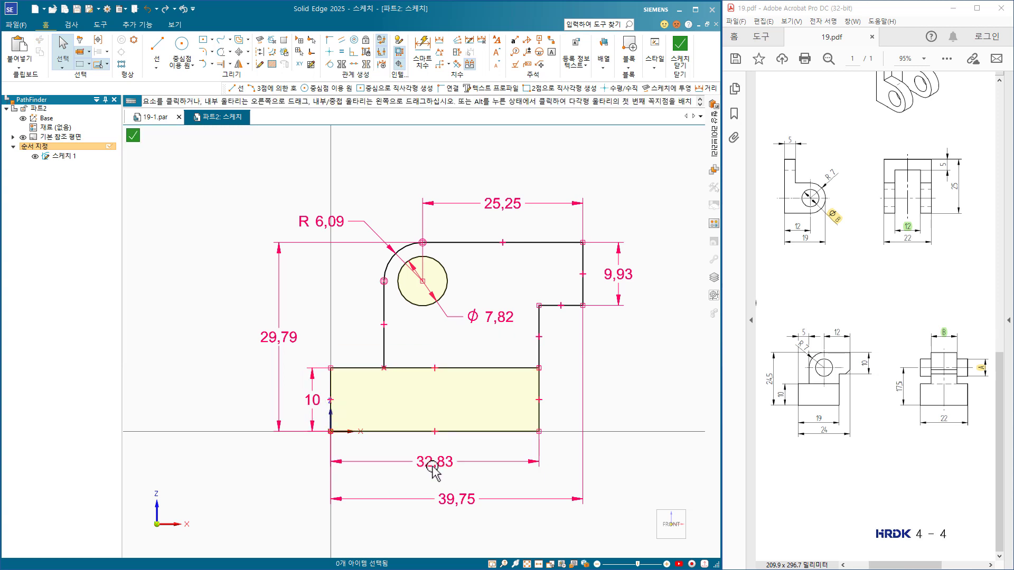
text(19)
key(Return)
key(Escape)
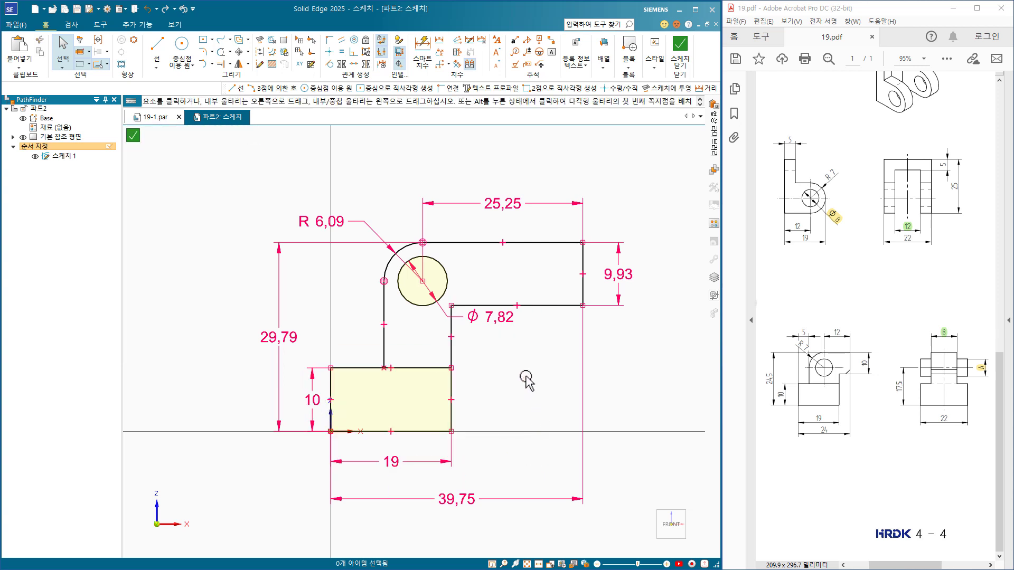
Step: Set the height of the upper arm's outer edge to 10 mm
click(617, 277)
text(10)
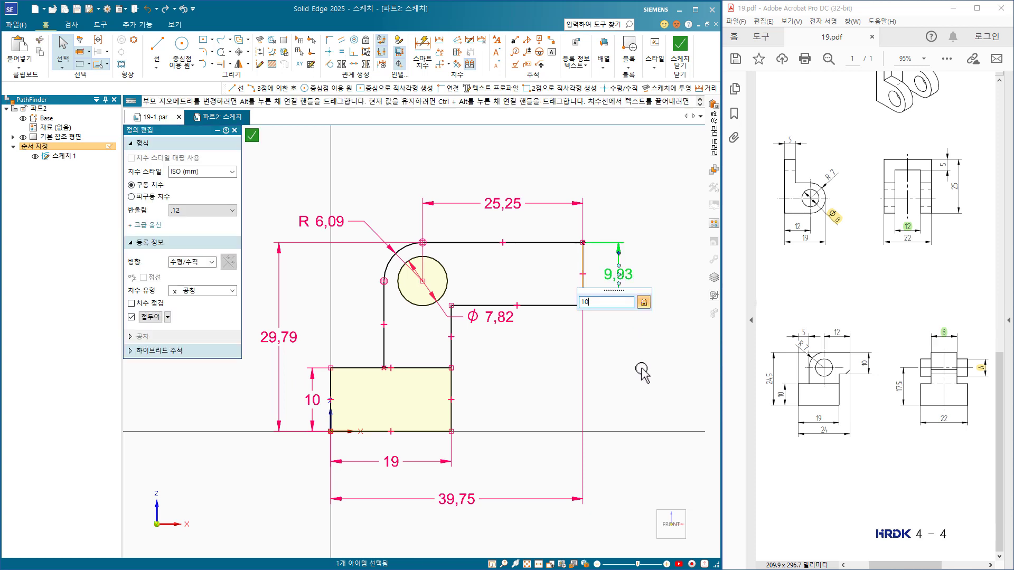
key(Return)
key(Escape)
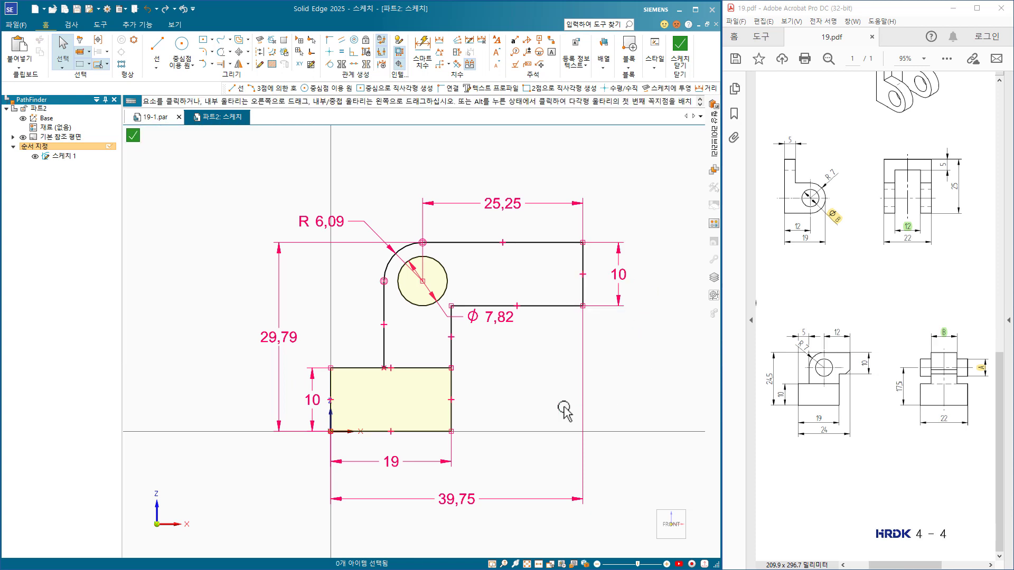
Step: Set the distance from the arm's outer edge to the circle's centre to 12 mm and the profile's overall width to 24 mm
click(505, 212)
text(12)
key(Return)
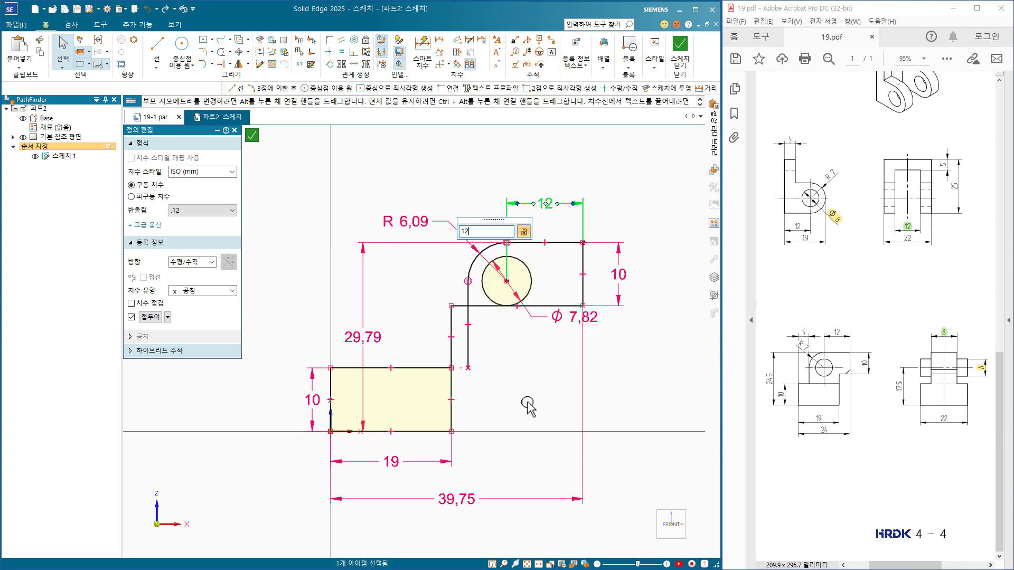
key(Escape)
click(464, 499)
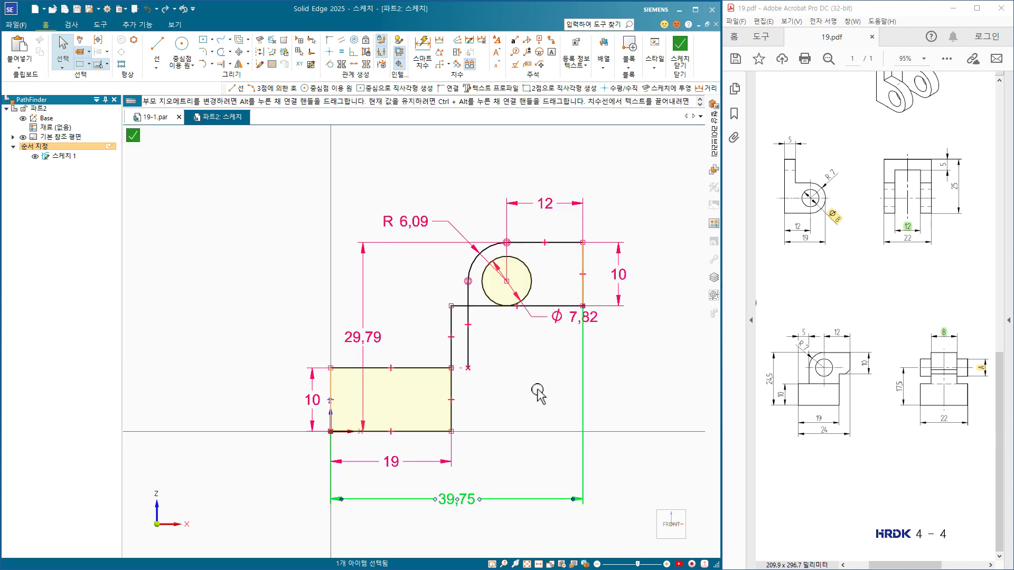
text(24)
key(Return)
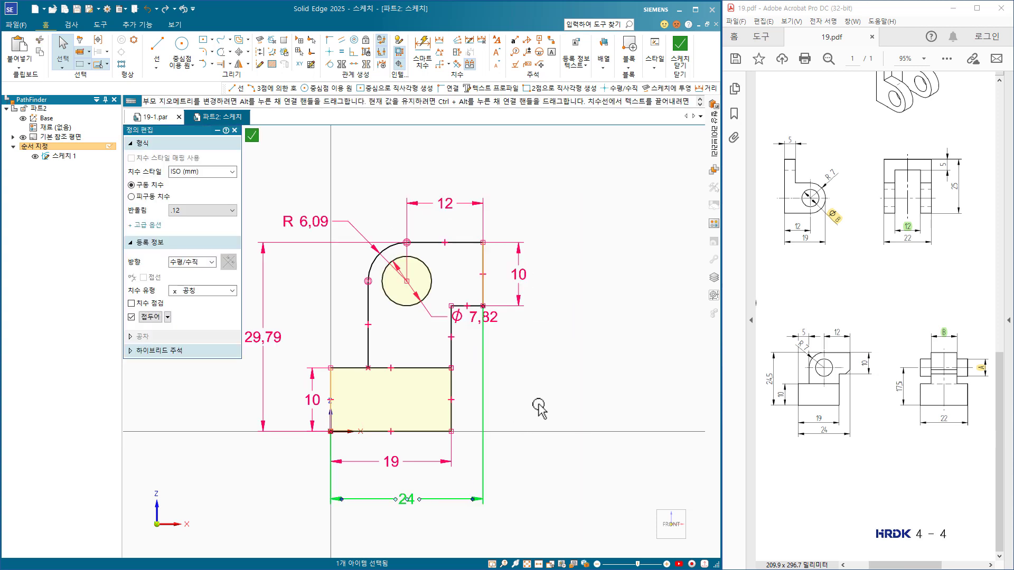
key(Escape)
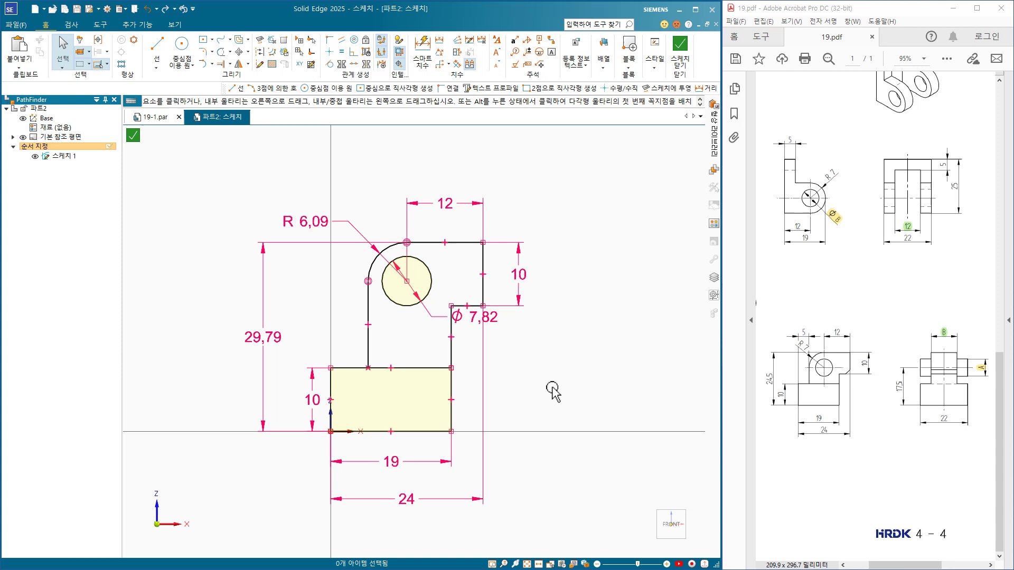
Step: Set the overall height of the profile from the base's bottom edge to 24.5 mm
click(270, 337)
text(24.)
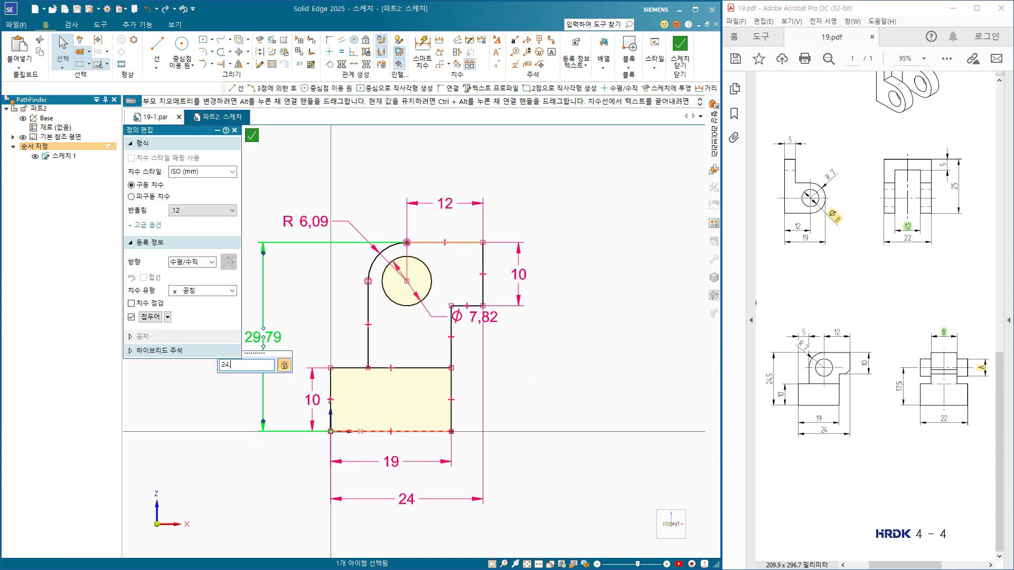
text(5)
key(Return)
key(Escape)
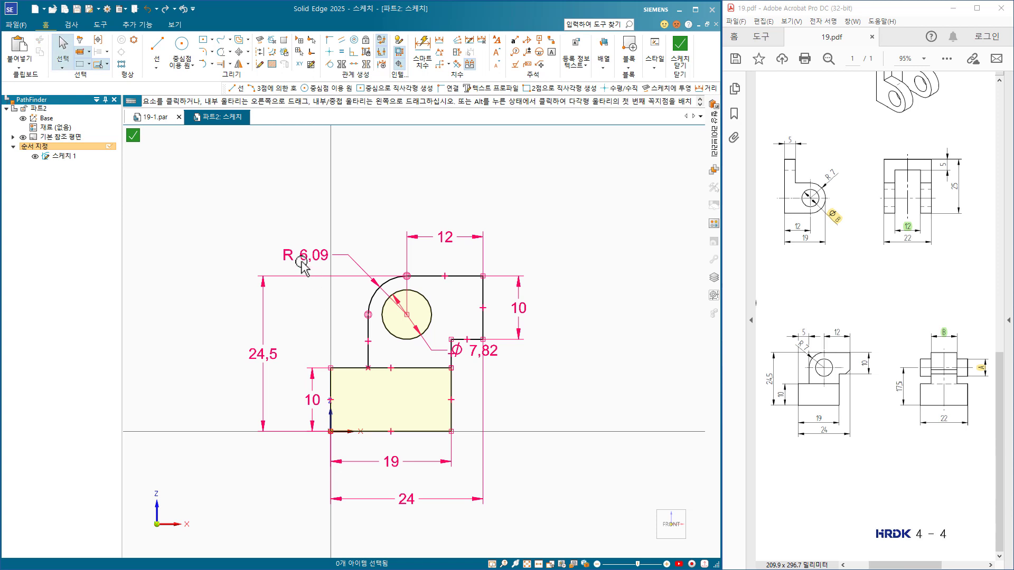
Step: Set the corner arc's radius to 7 mm and the circle's diameter to 8 mm
click(303, 264)
text(7)
key(Return)
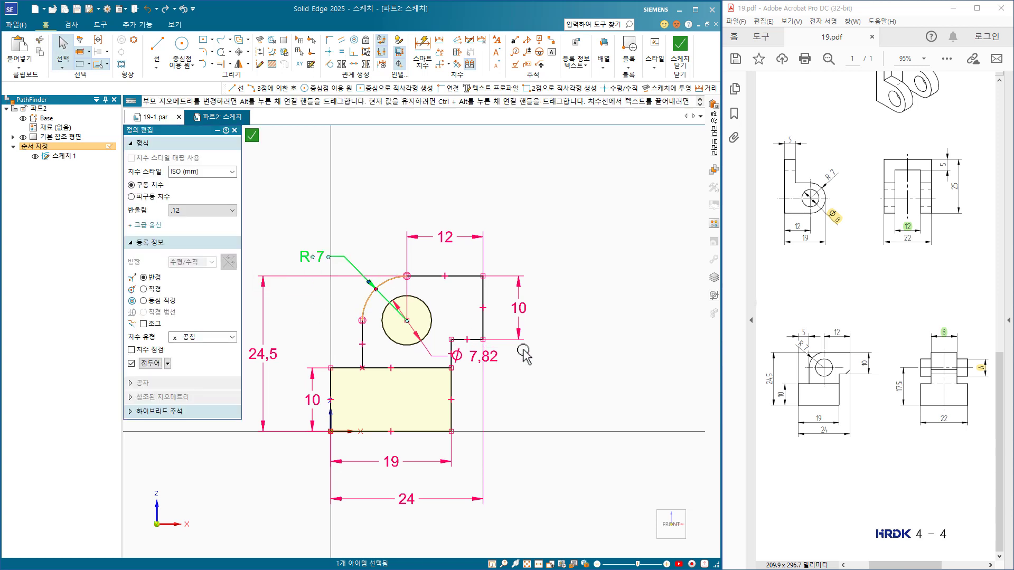
key(Escape)
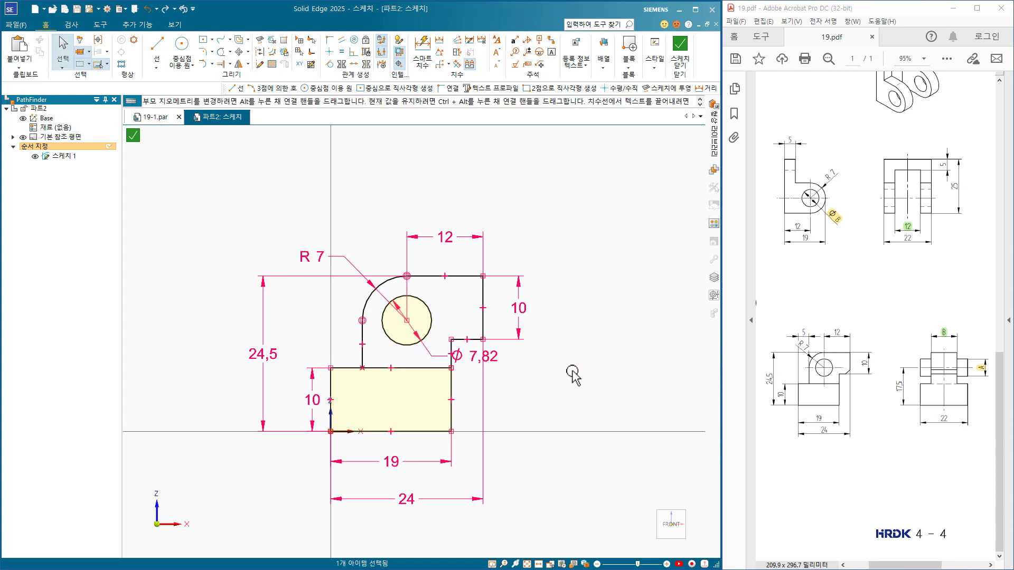
click(478, 355)
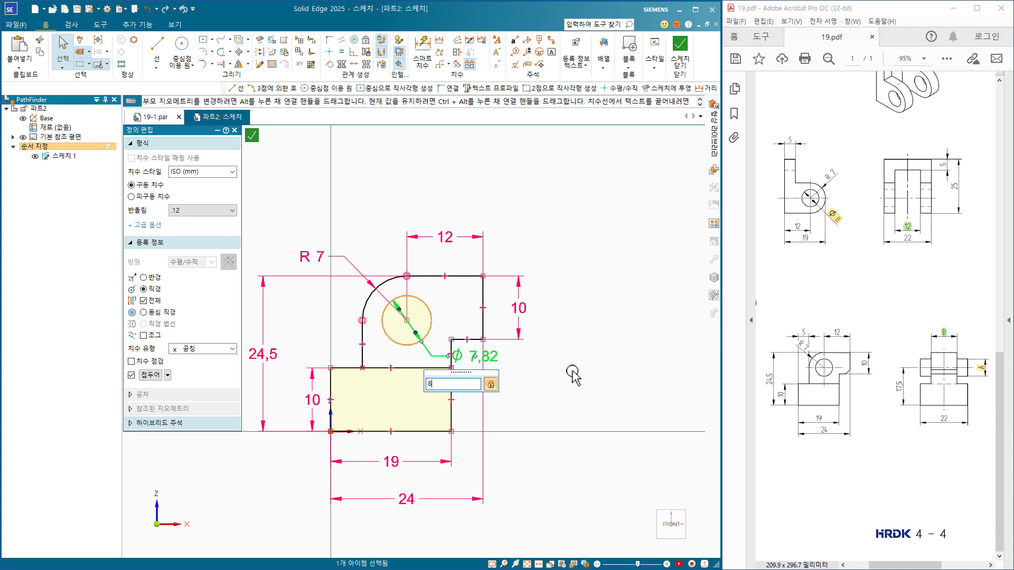
key(Return)
key(Escape)
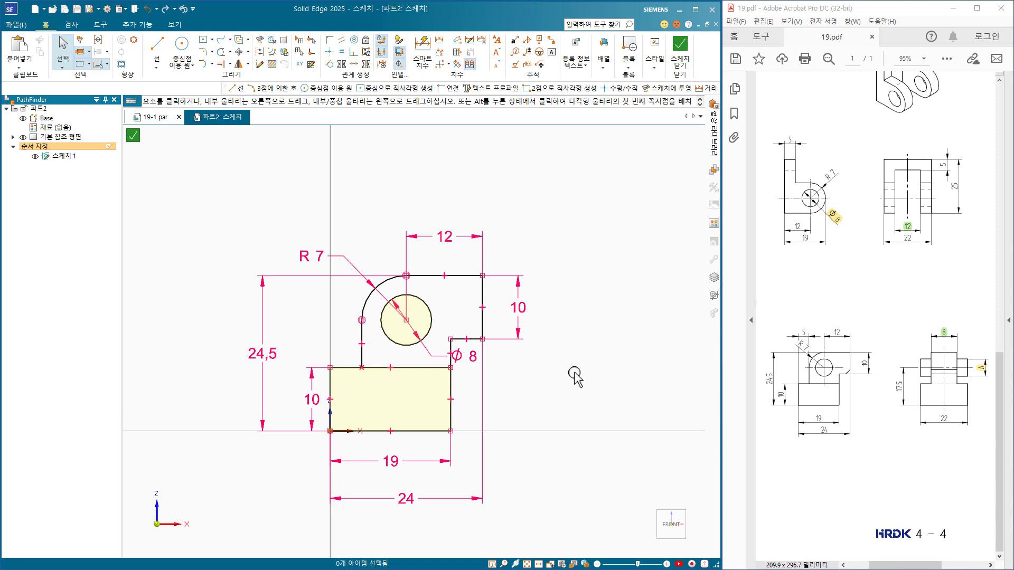
Step: Finish the side-profile sketch, leave the Sketch command and hide the base reference planes
click(678, 53)
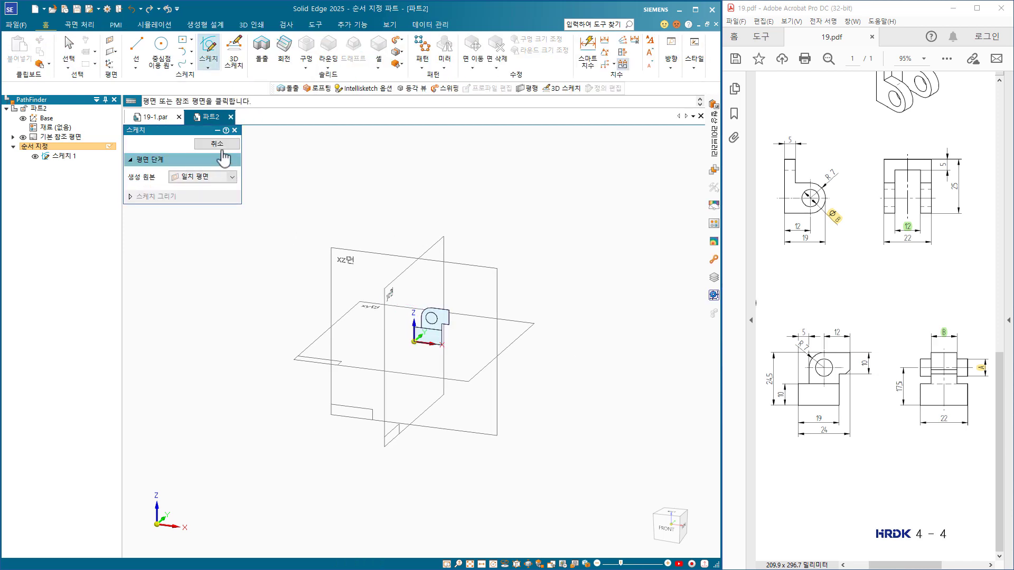
click(215, 143)
key(Escape)
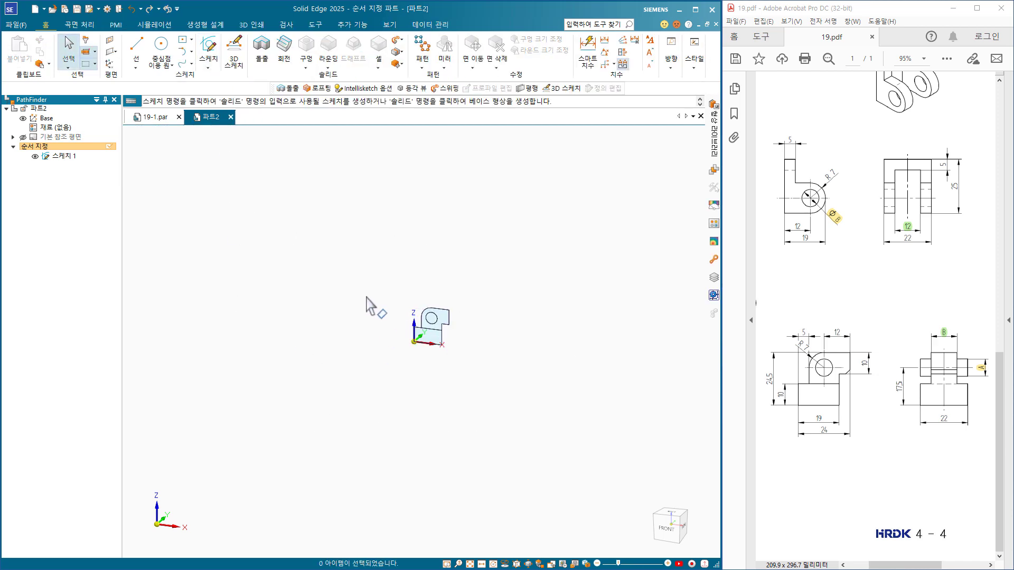
Step: Extrude the base rectangle region from the existing sketch symmetrically to a total depth of 22 mm
key(ctrl+alt+z)
drag(392, 290, 475, 355)
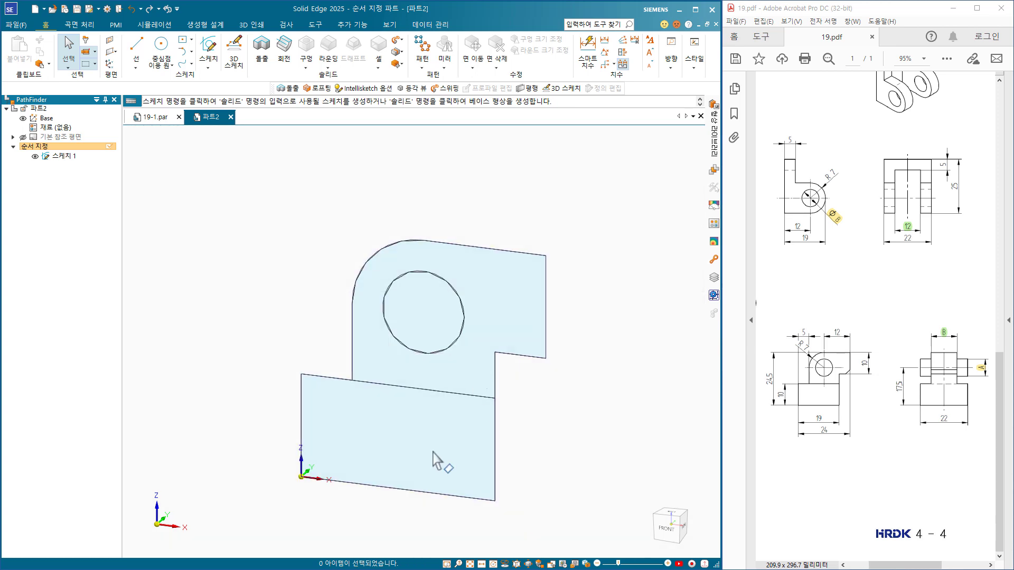
click(265, 52)
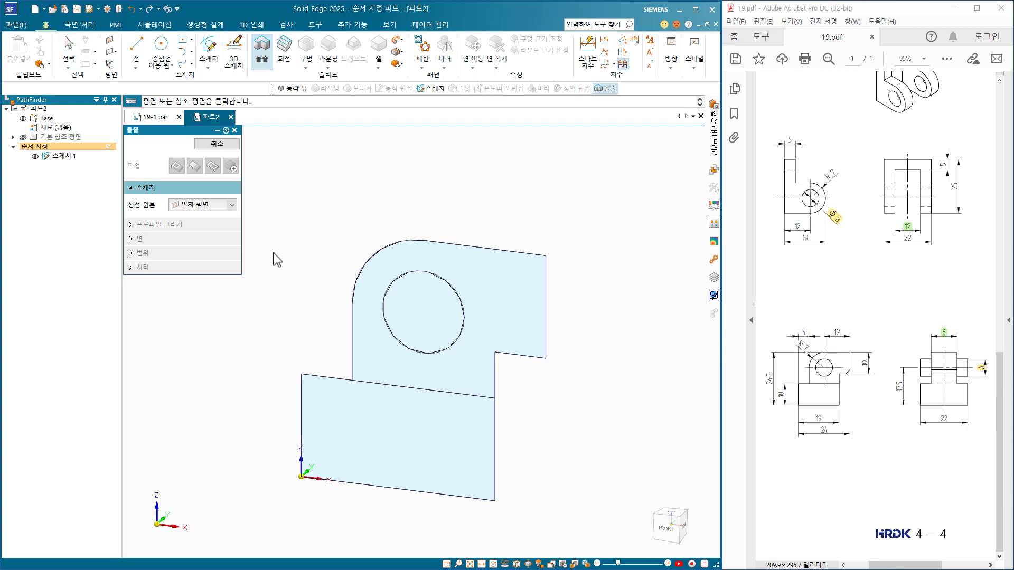
click(207, 205)
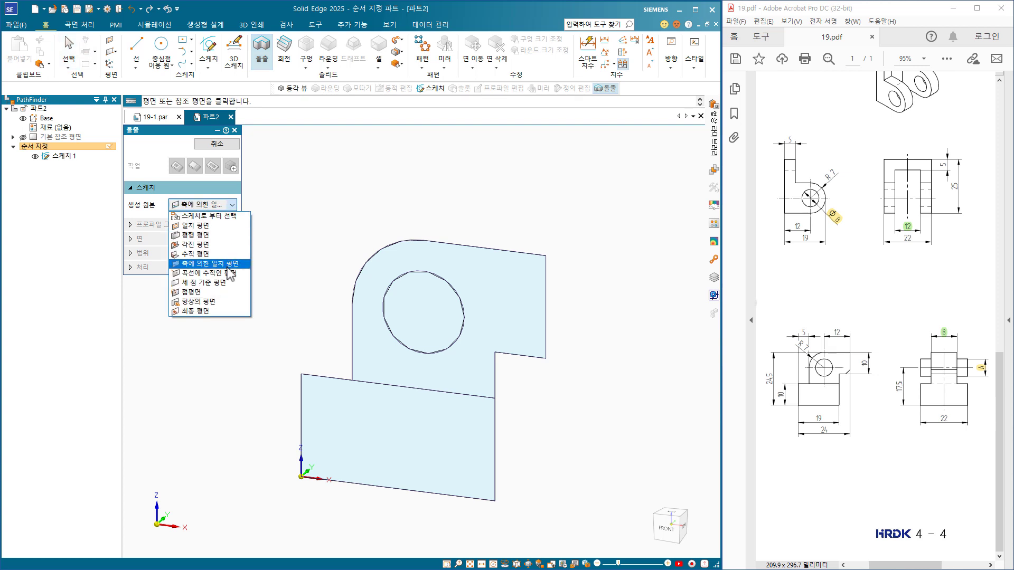
click(211, 217)
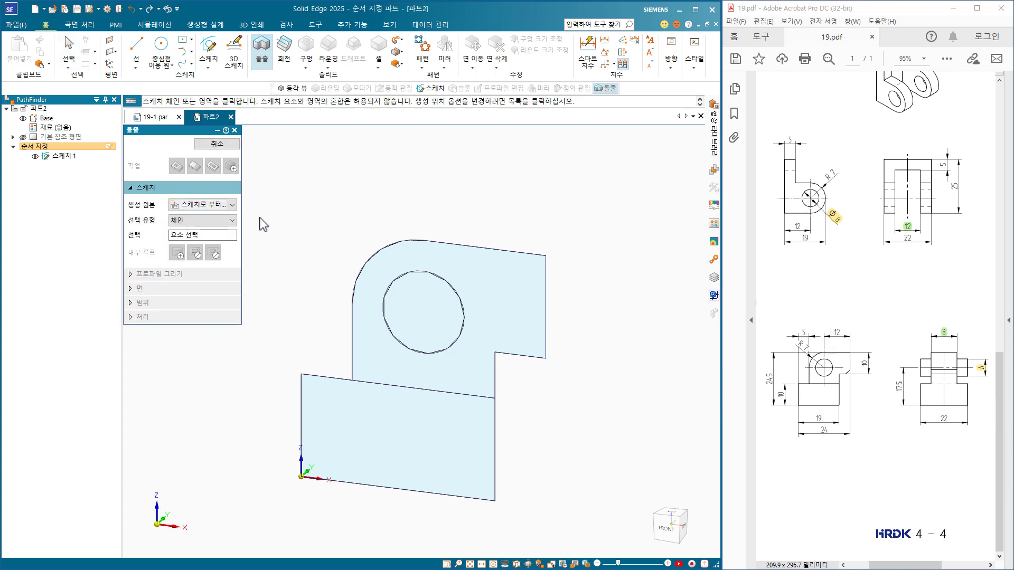
click(393, 456)
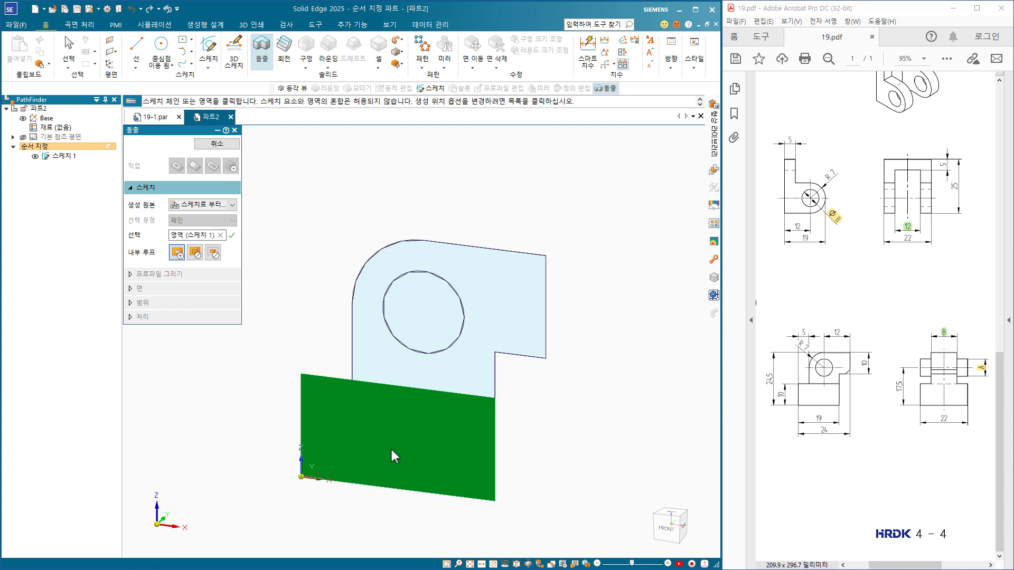
click(236, 256)
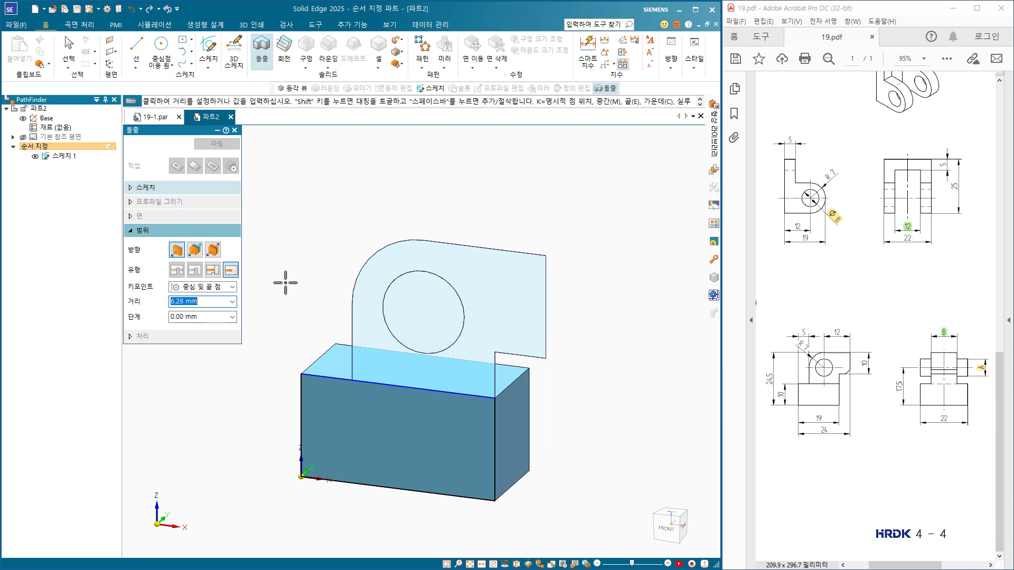
click(213, 250)
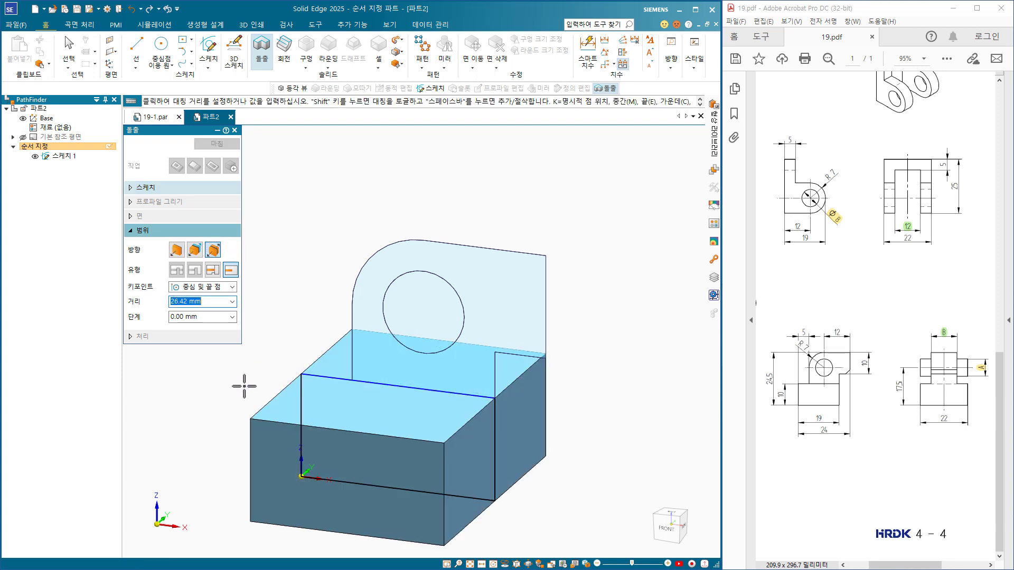
key(Return)
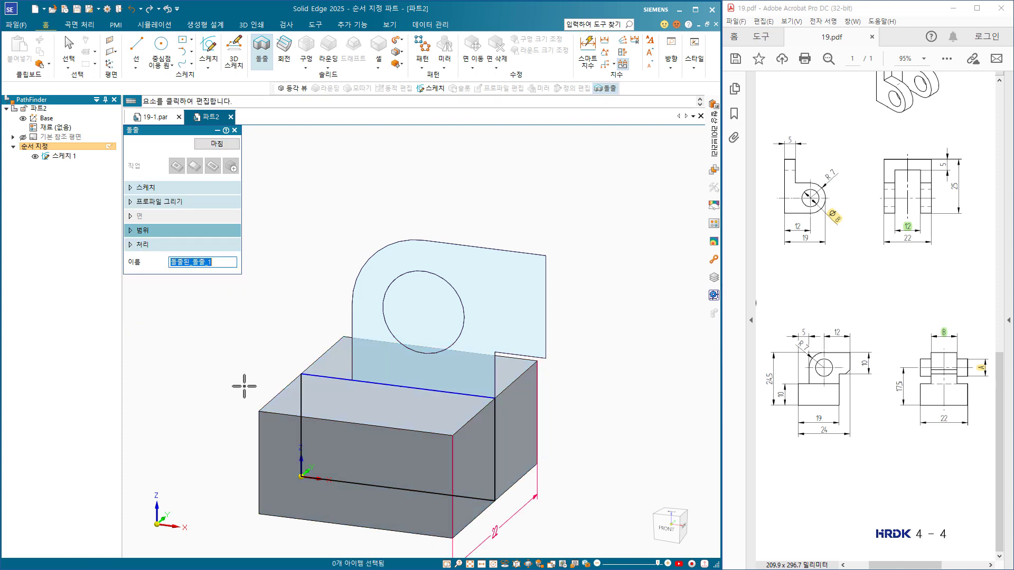
click(221, 150)
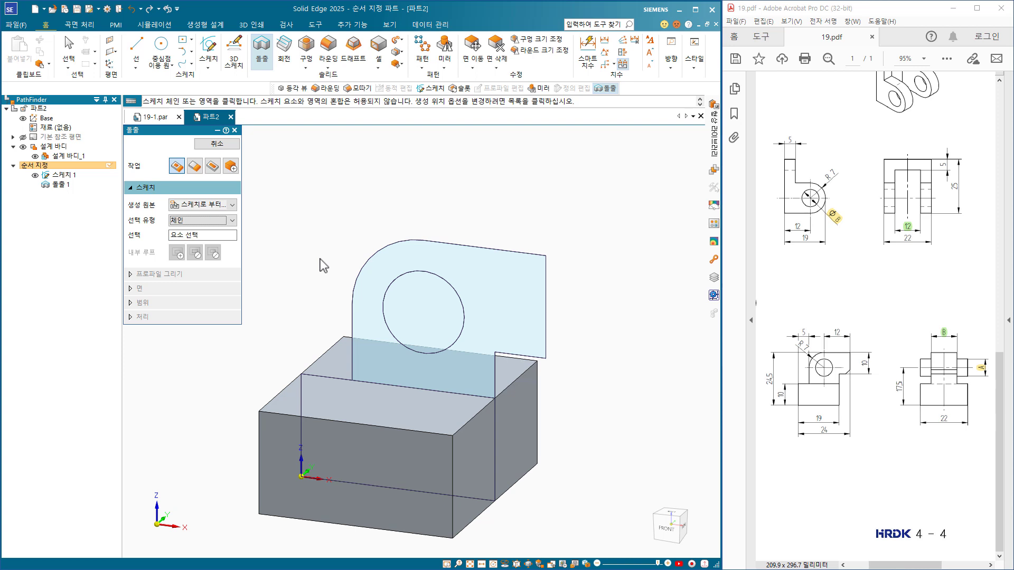
Step: Extrude the upper arm region around the circle symmetrically to a total depth of 12 mm
click(467, 272)
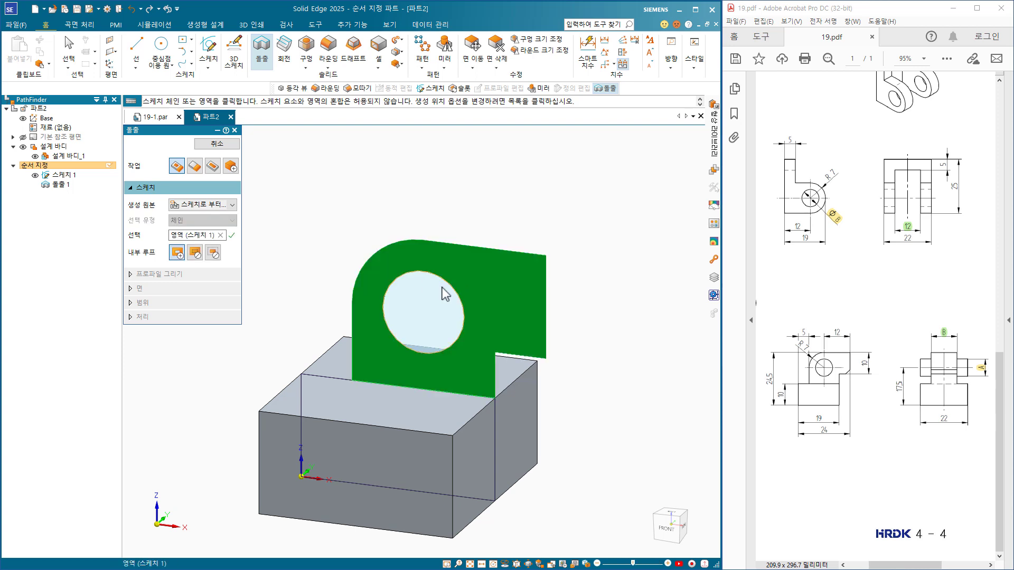
click(231, 235)
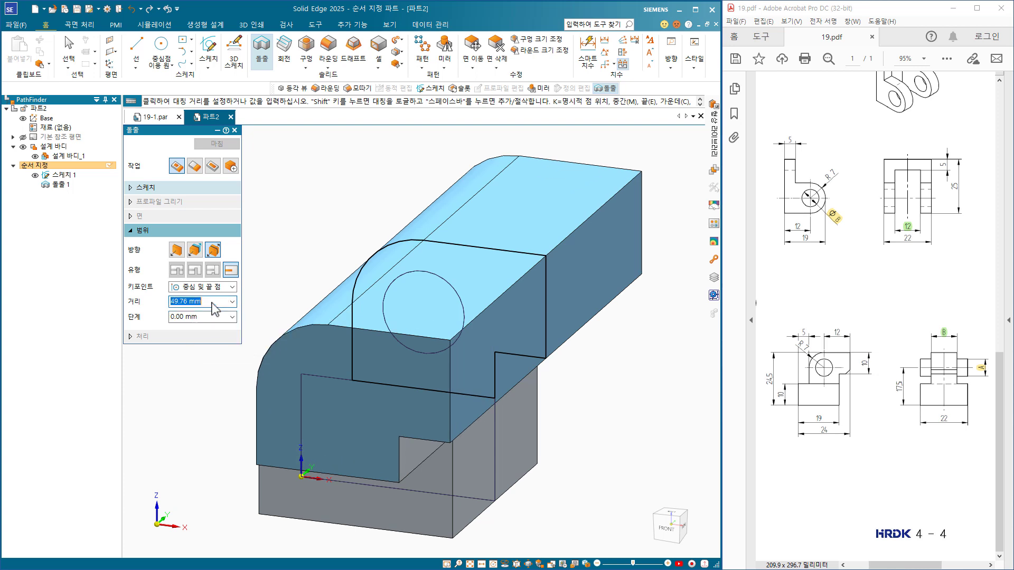
text(12)
key(Return)
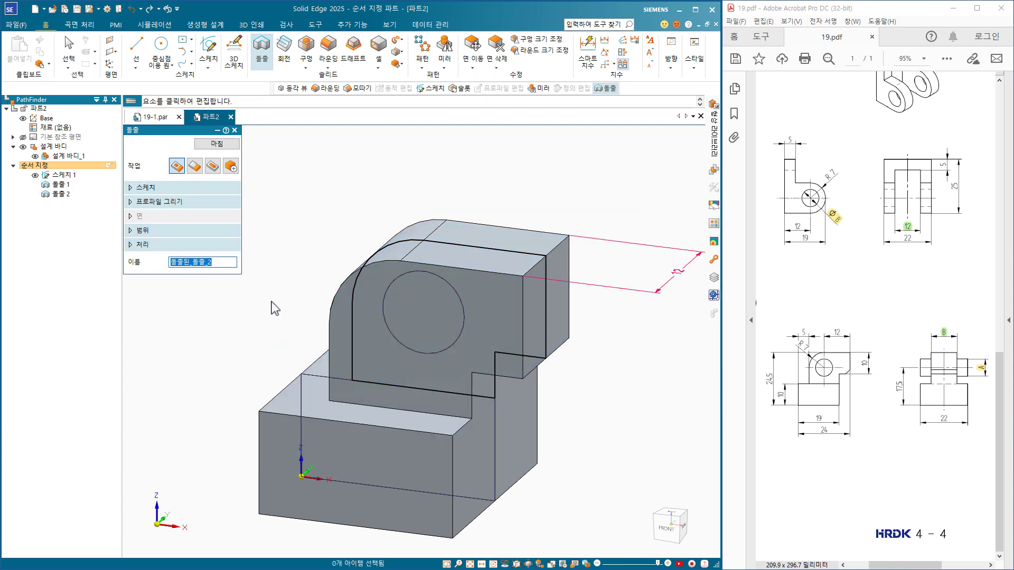
click(214, 144)
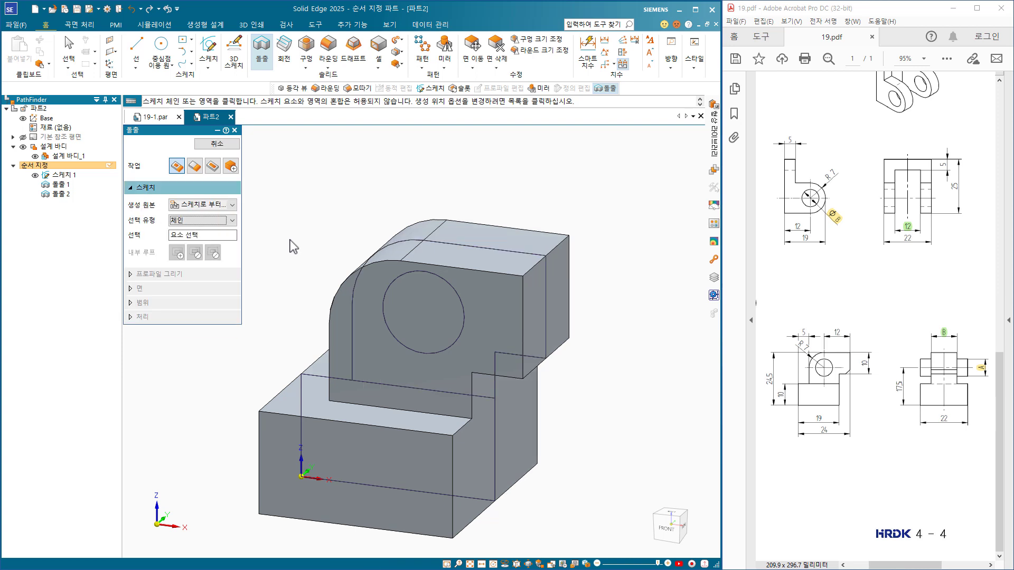
Step: Extrude the circle region symmetrically into a pin 44 mm long through the upper arm, with the step value set to 22 mm
click(419, 297)
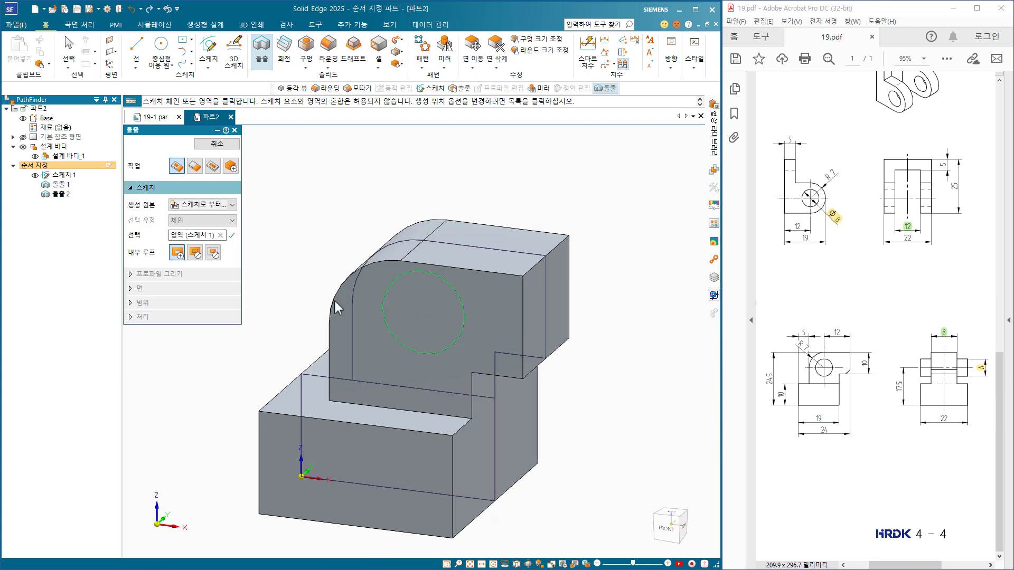
click(232, 235)
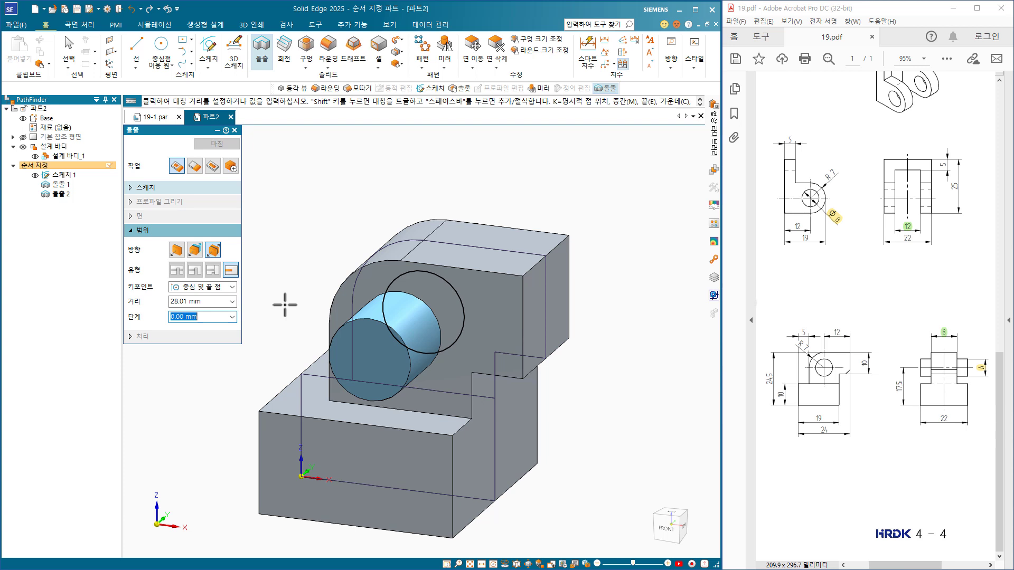
text(22)
key(Return)
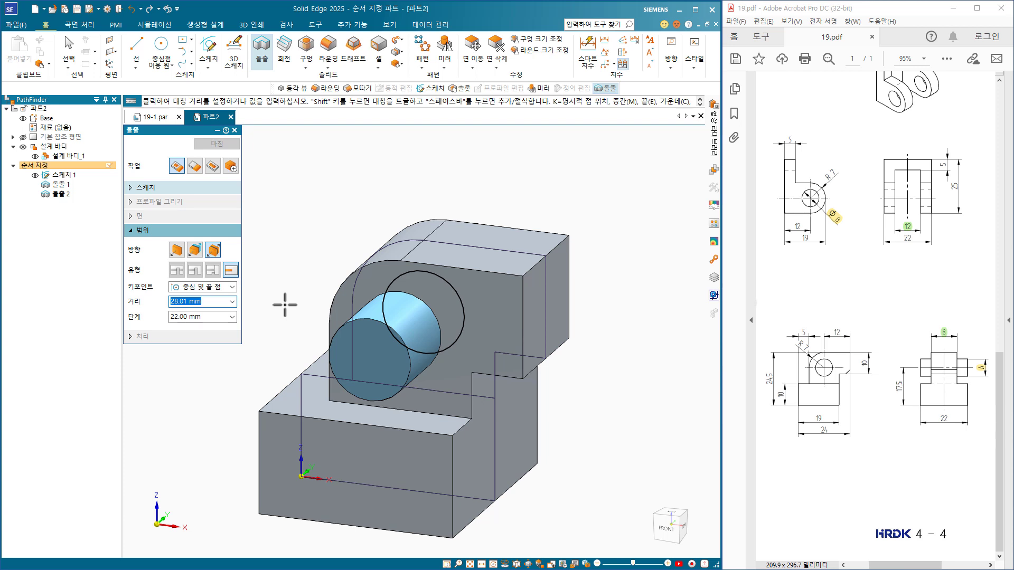
click(284, 305)
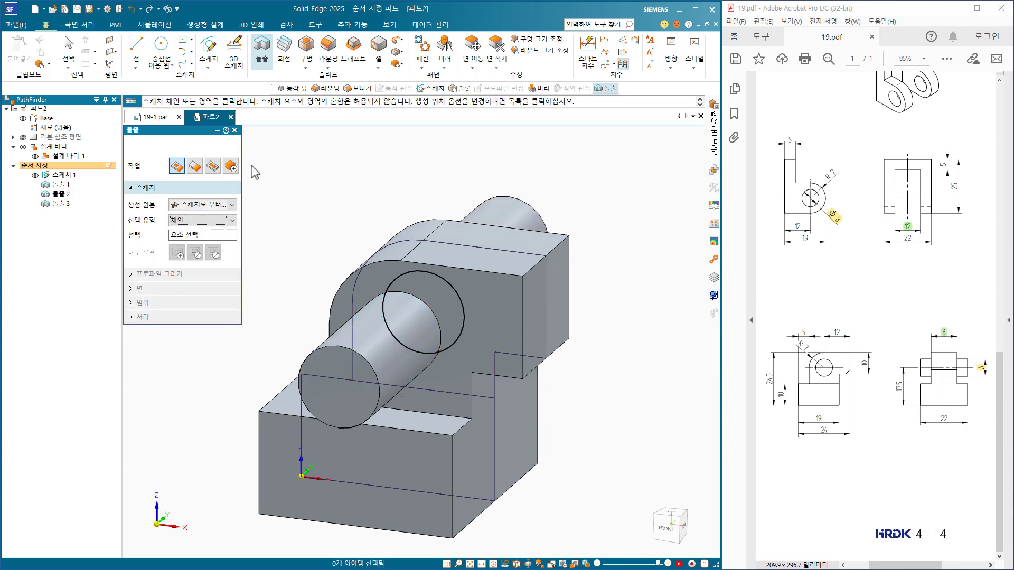
key(Escape)
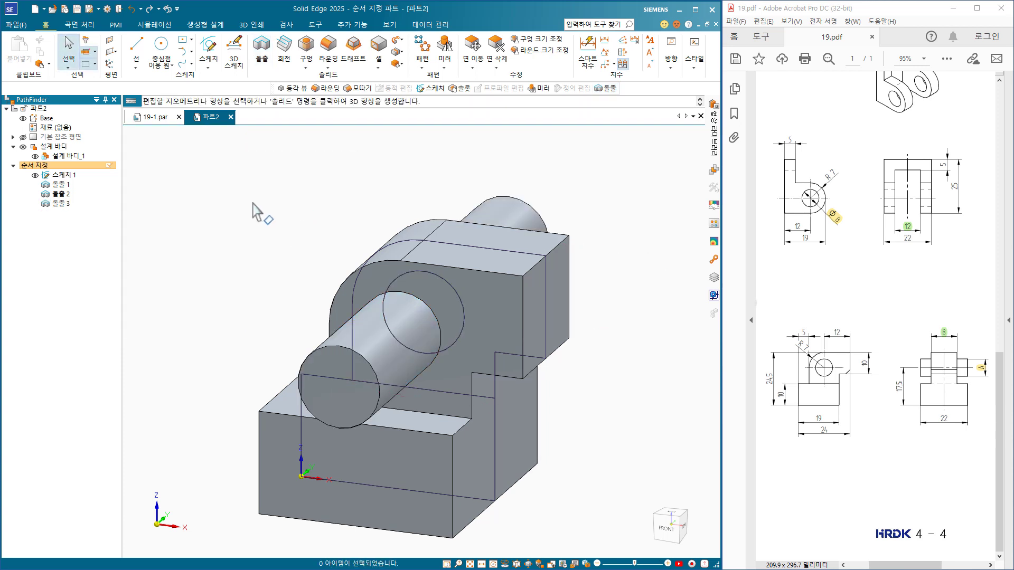
Step: Edit the pin extrusion's dimensions and set its total length to 22 mm
mouse_move(221, 348)
middle_down()
mouse_move(285, 385)
mouse_move(214, 354)
middle_up()
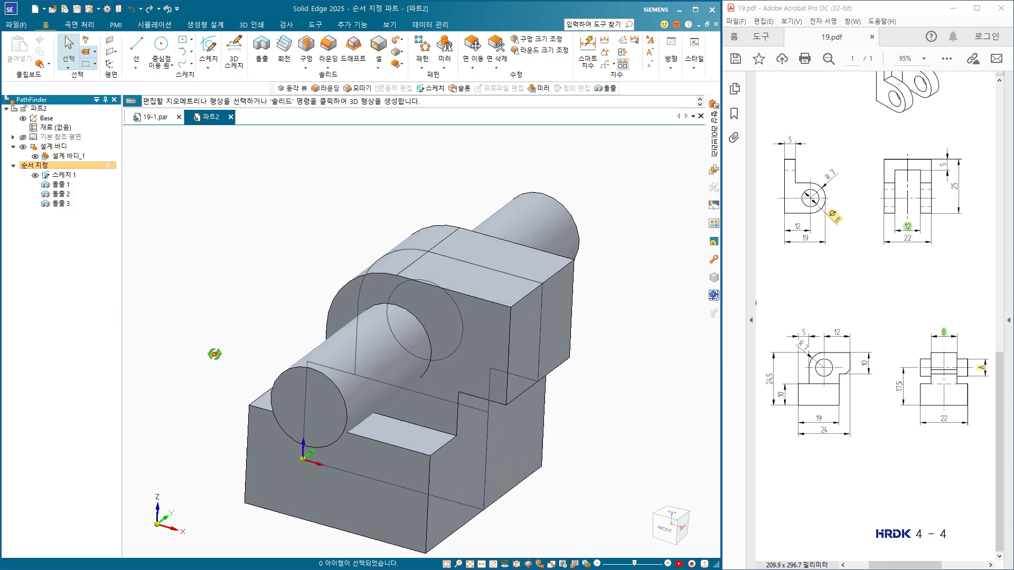
click(62, 203)
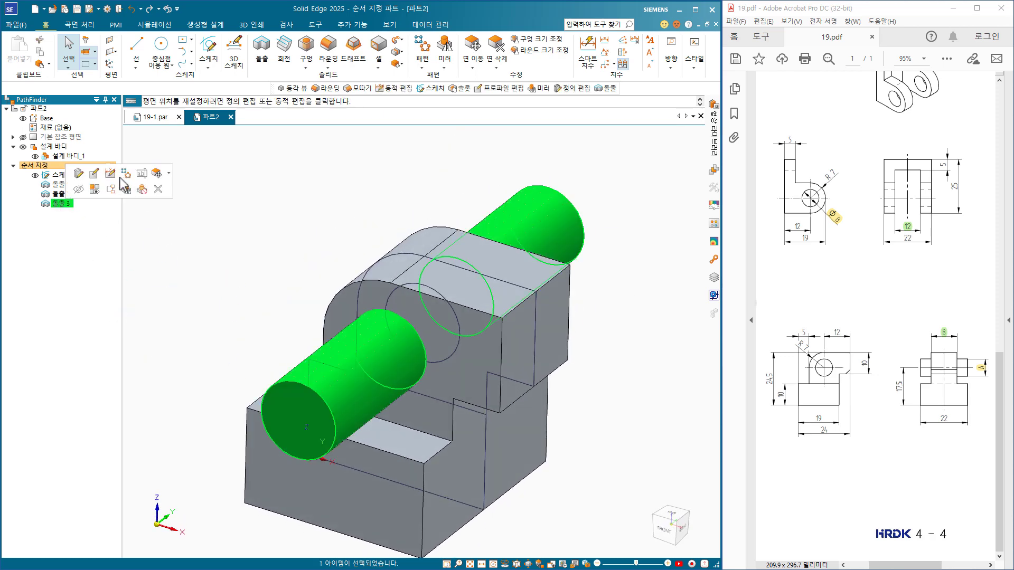
click(110, 173)
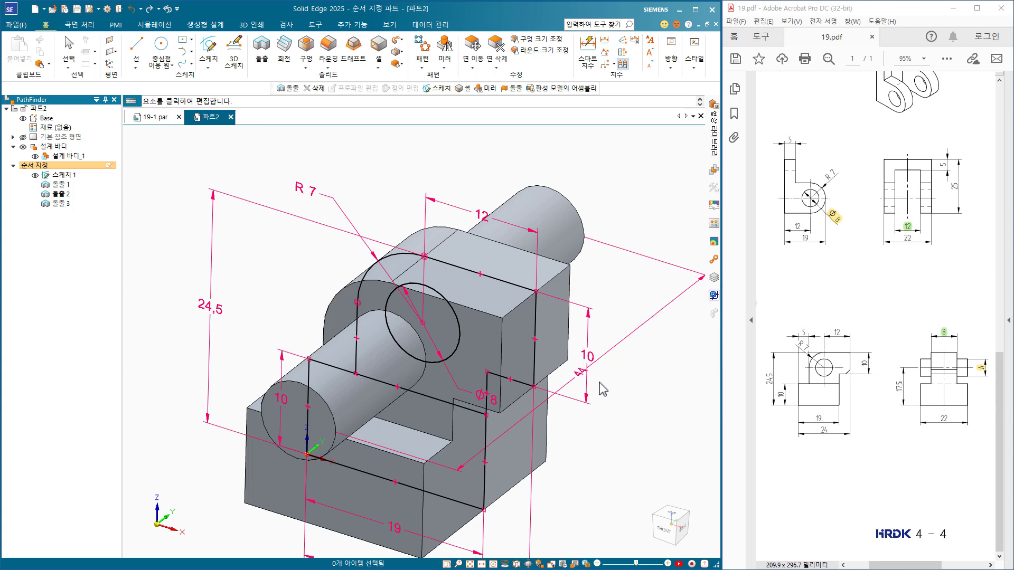
click(582, 379)
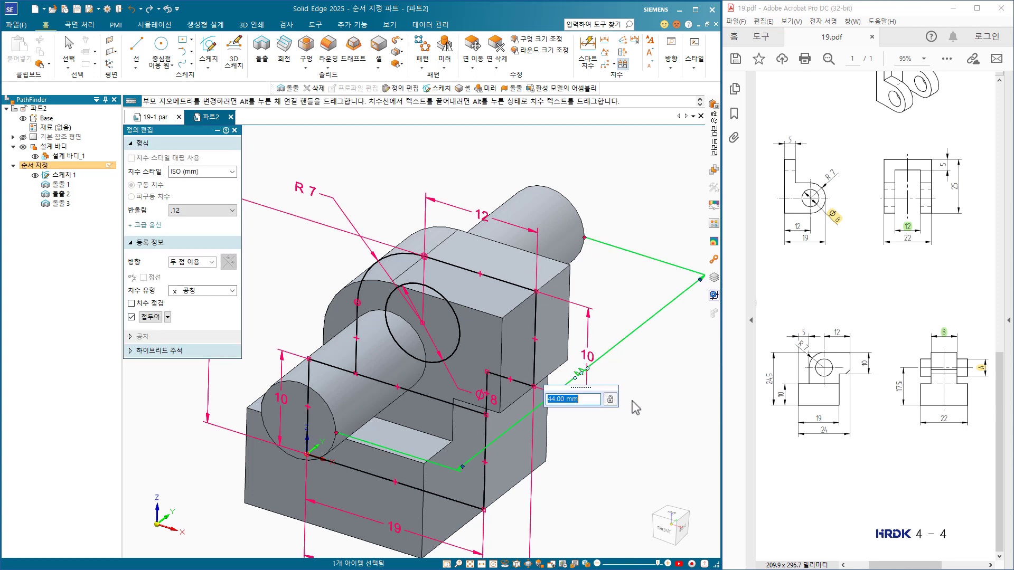
text(22)
key(Return)
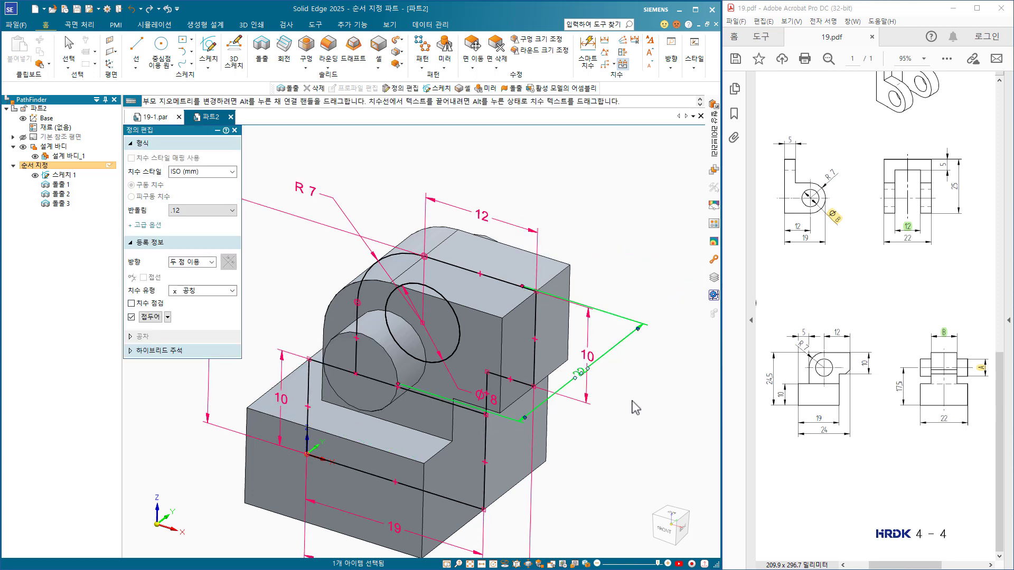
Step: Leave the pin's dimension editing, hide the profile sketch and show the part in isometric view
key(Escape)
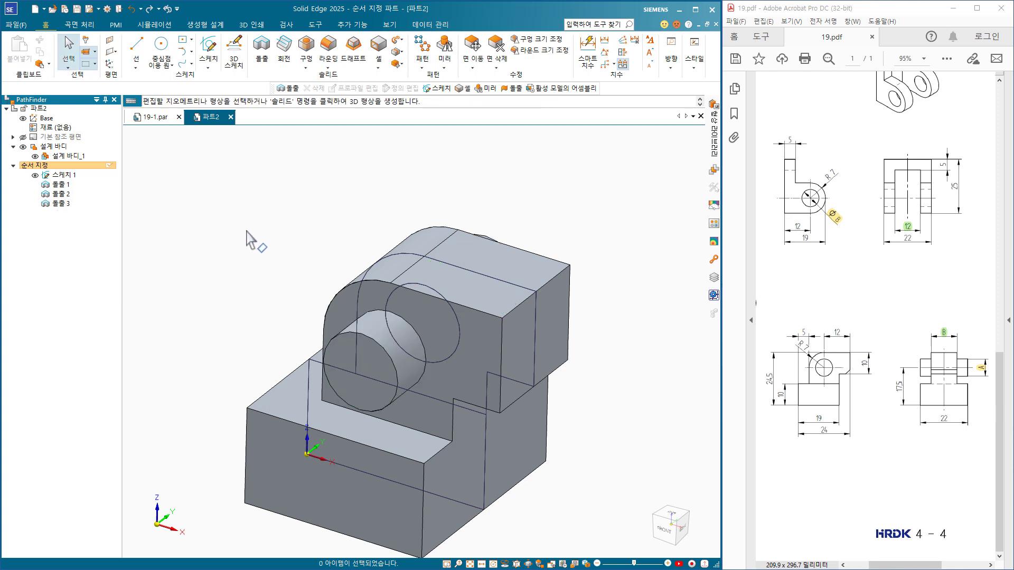
key(ctrl+i)
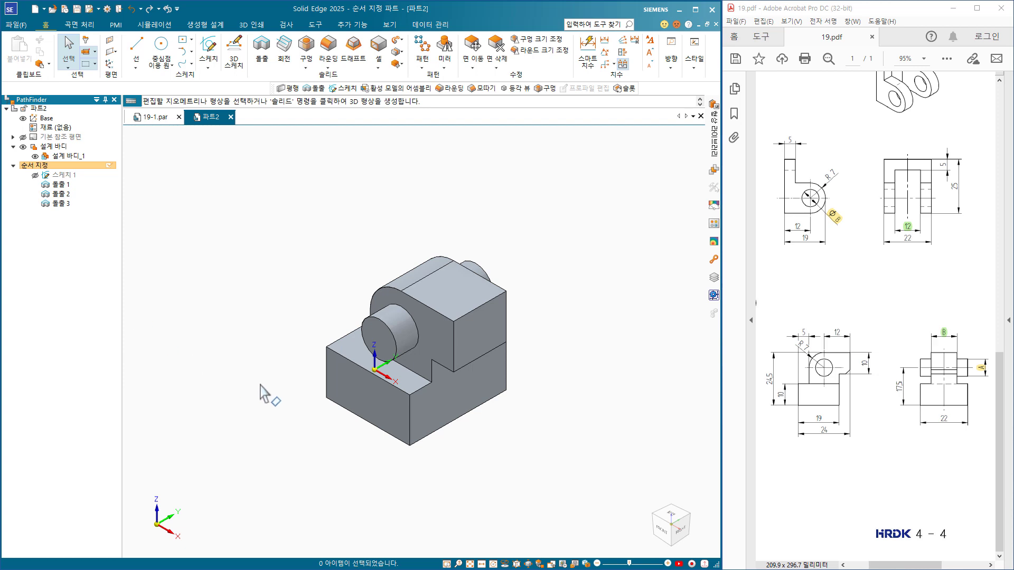
Step: Chamfer the lower outer edge of the upper arm's overhang with a 2 mm setback
drag(874, 473, 922, 429)
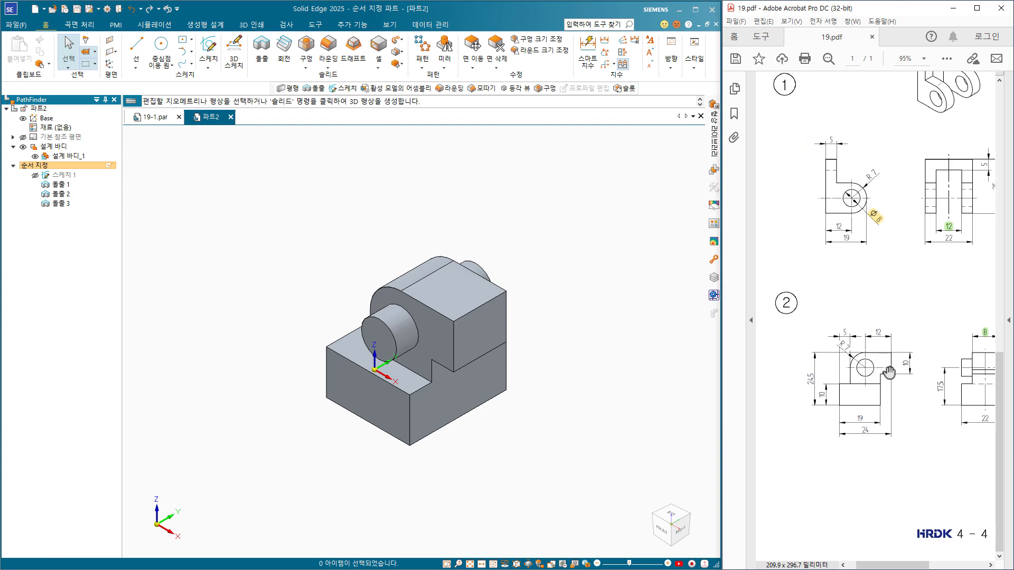
drag(895, 381, 870, 382)
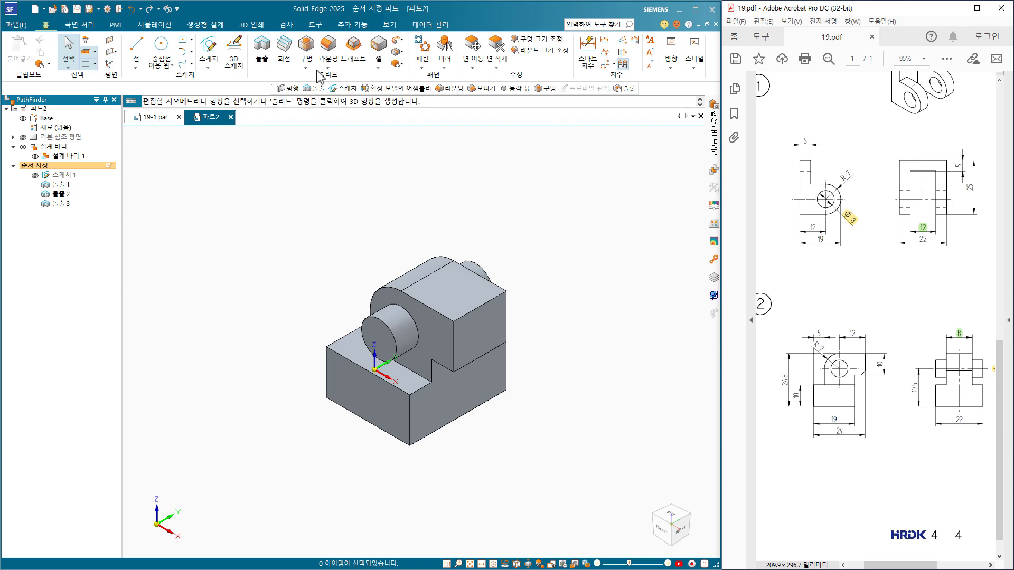
click(333, 67)
click(350, 95)
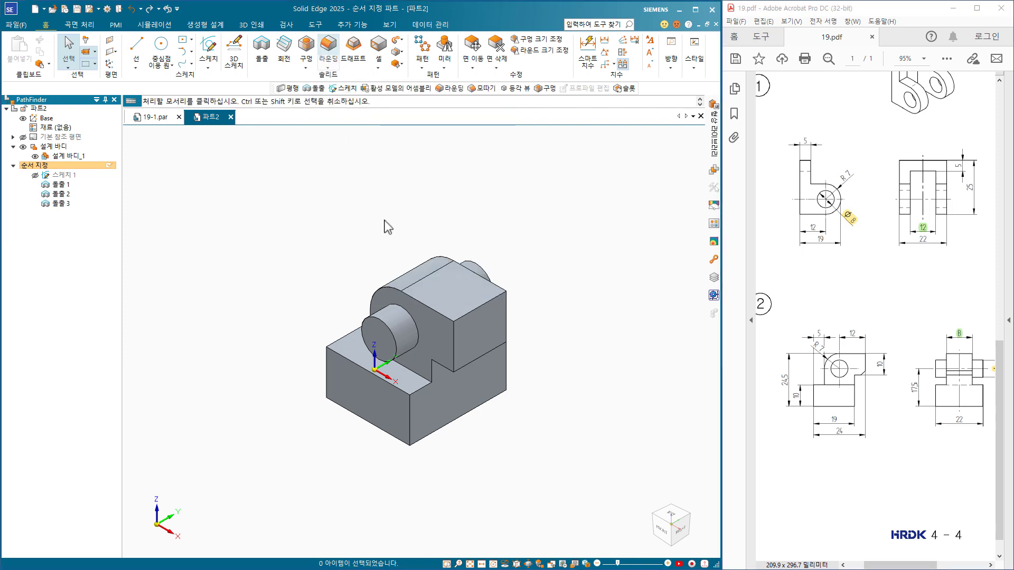
middle_drag(549, 453, 539, 373)
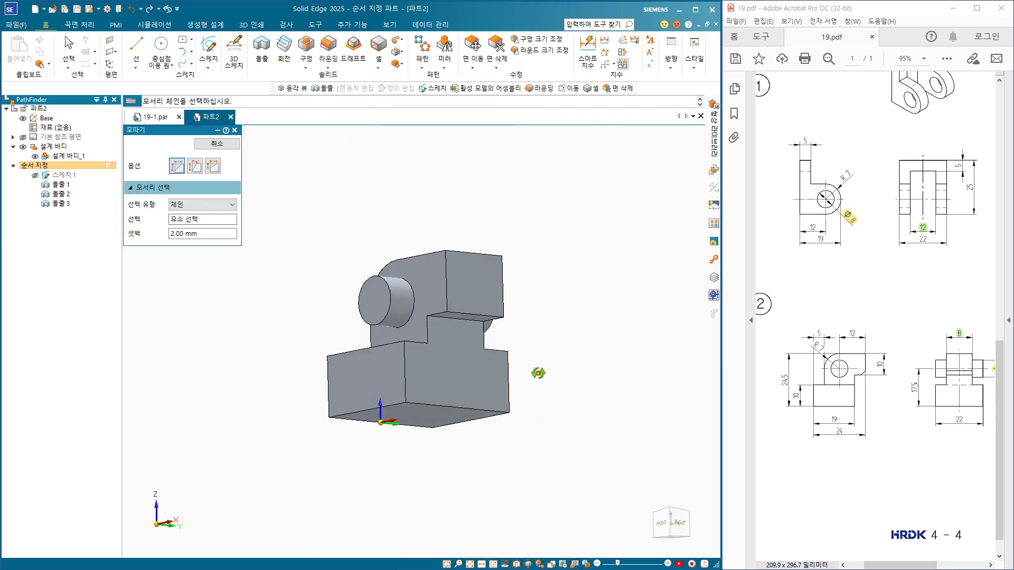
click(457, 311)
key(Return)
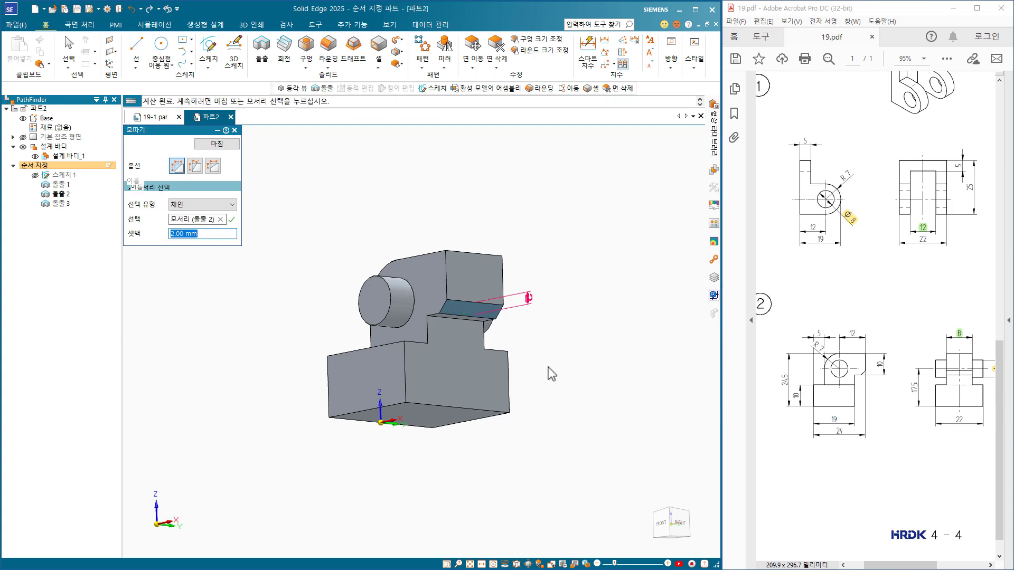
click(218, 144)
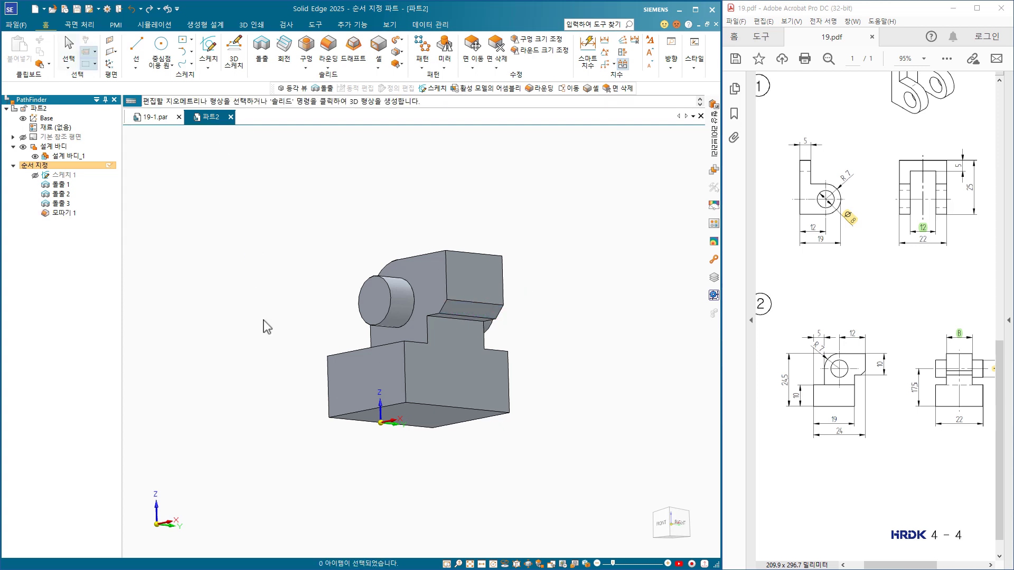
key(ctrl+i)
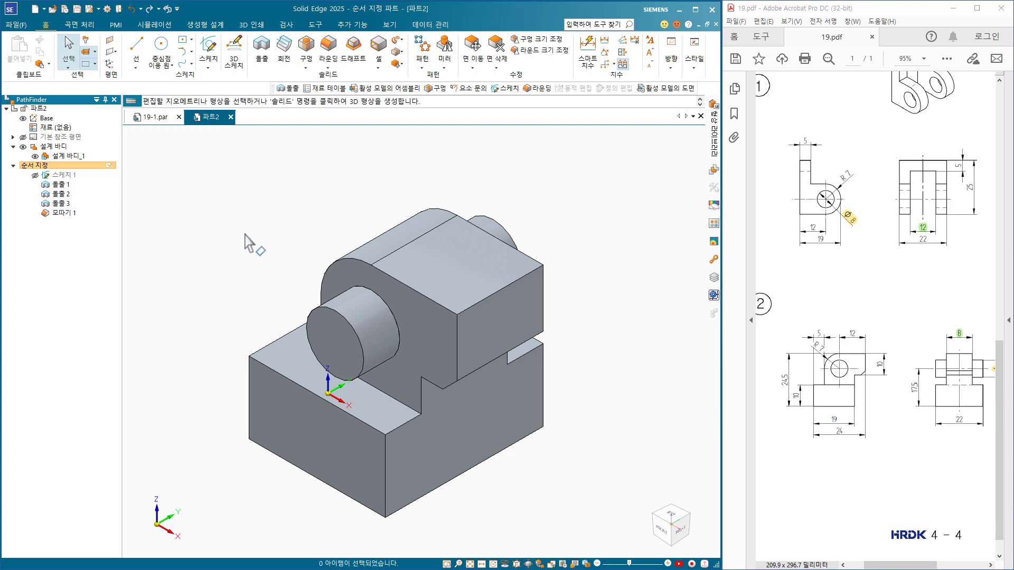
Step: Start an extrusion with a new sketch on a coincident plane on the base block's end face below the overhang
click(261, 50)
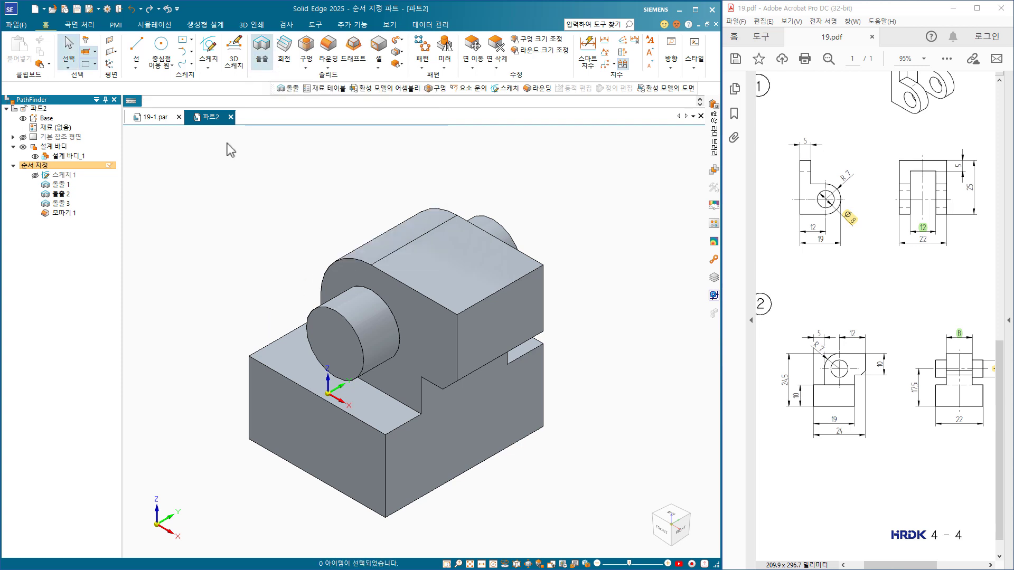
click(203, 205)
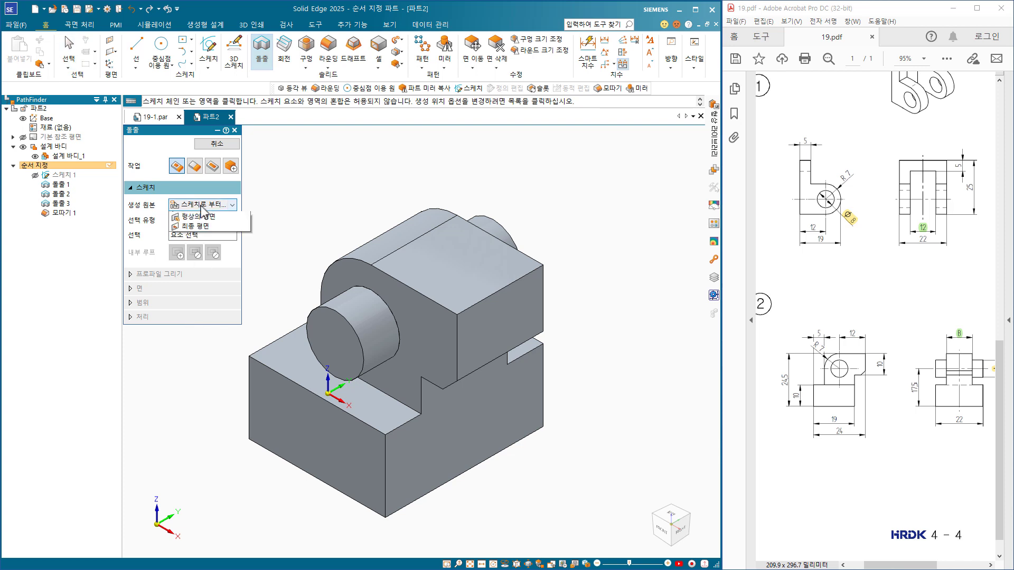
click(196, 226)
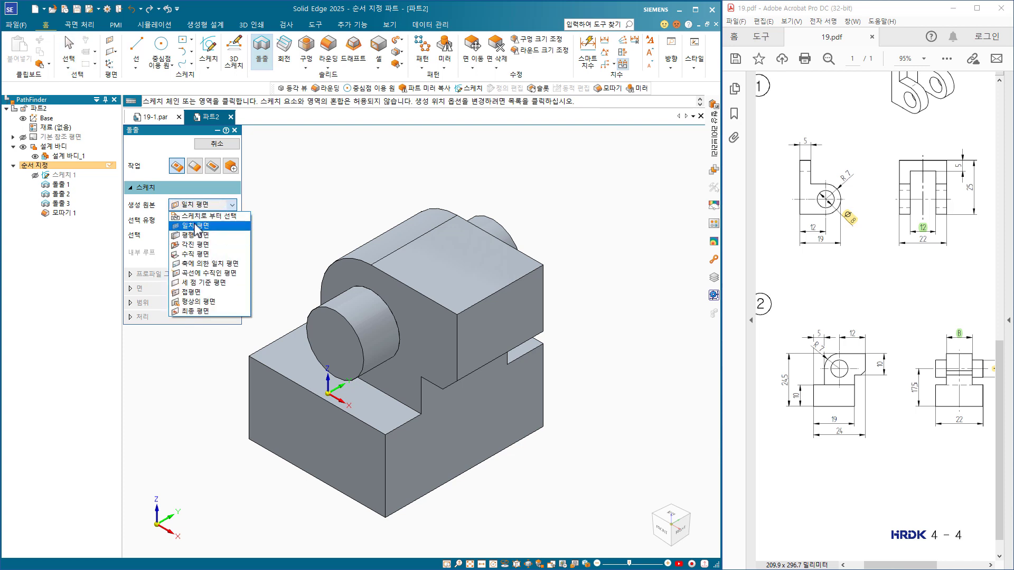
click(196, 226)
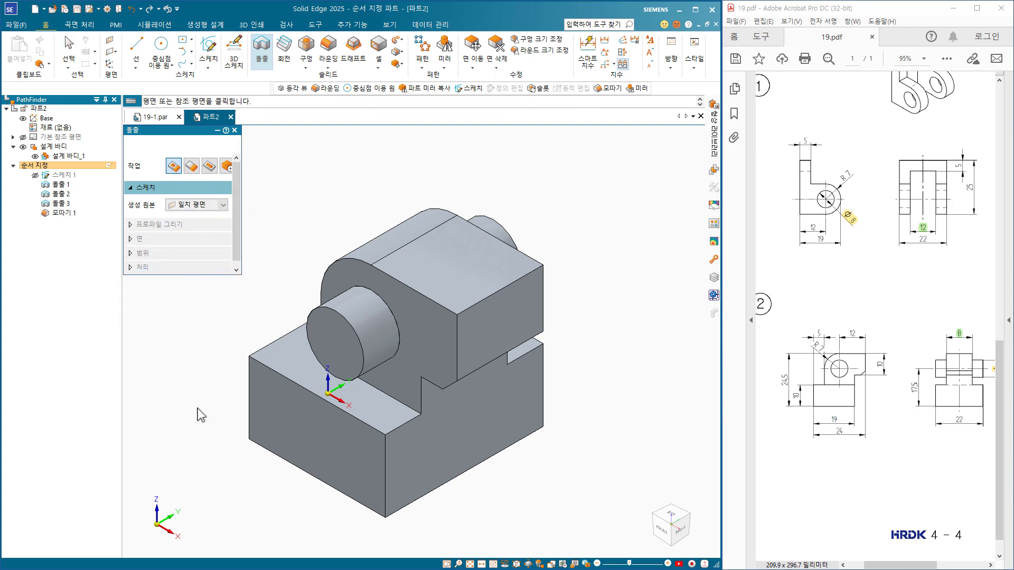
click(441, 447)
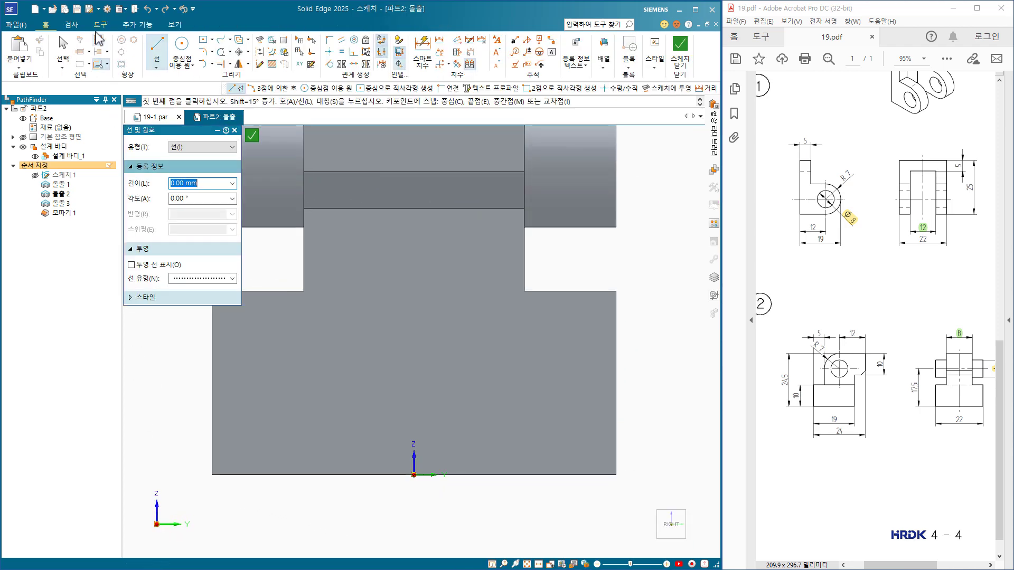
Step: Create a text profile reading "19" in the 나눔명조 ExtraBold font
click(101, 24)
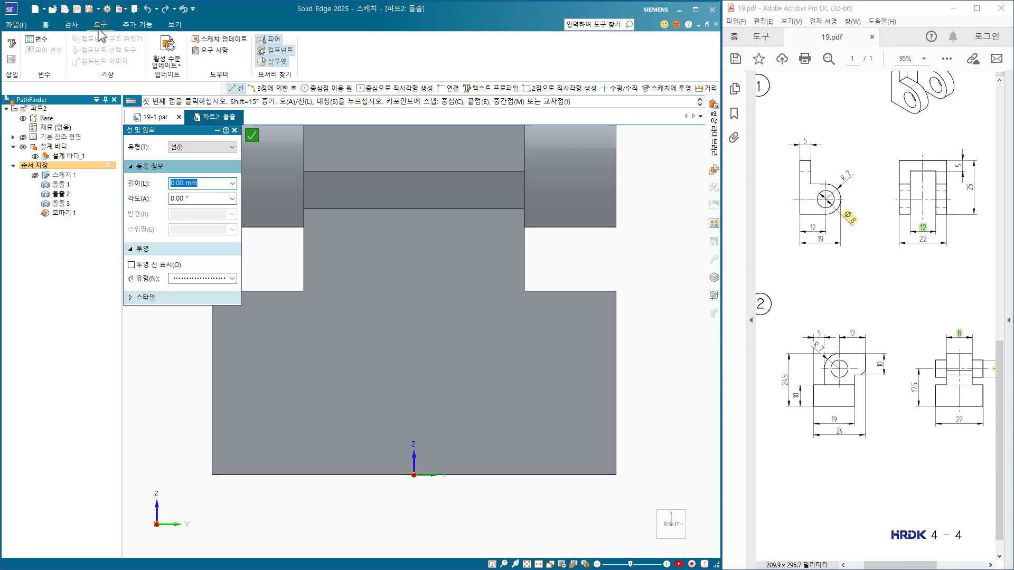
click(13, 45)
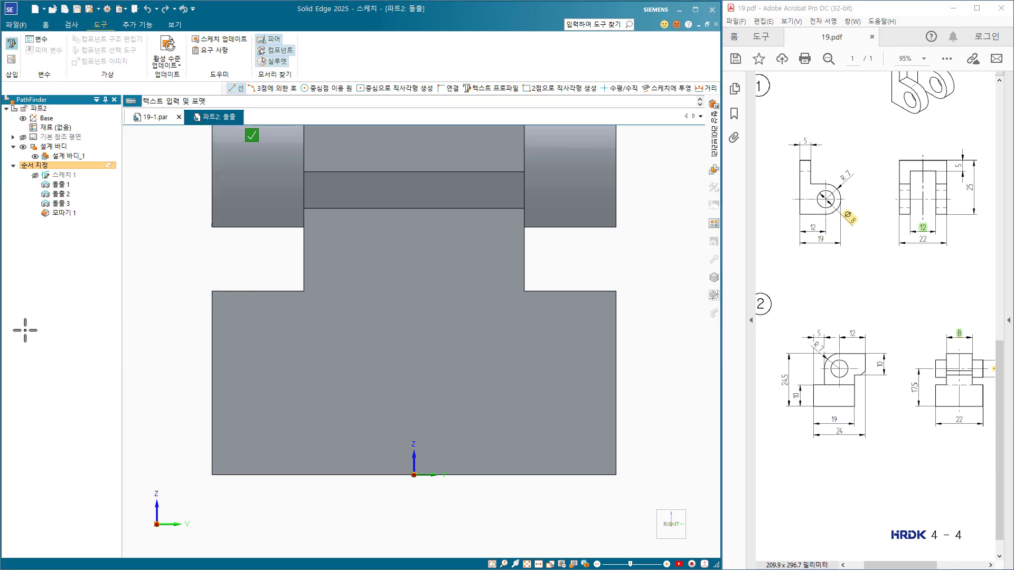
text(1)
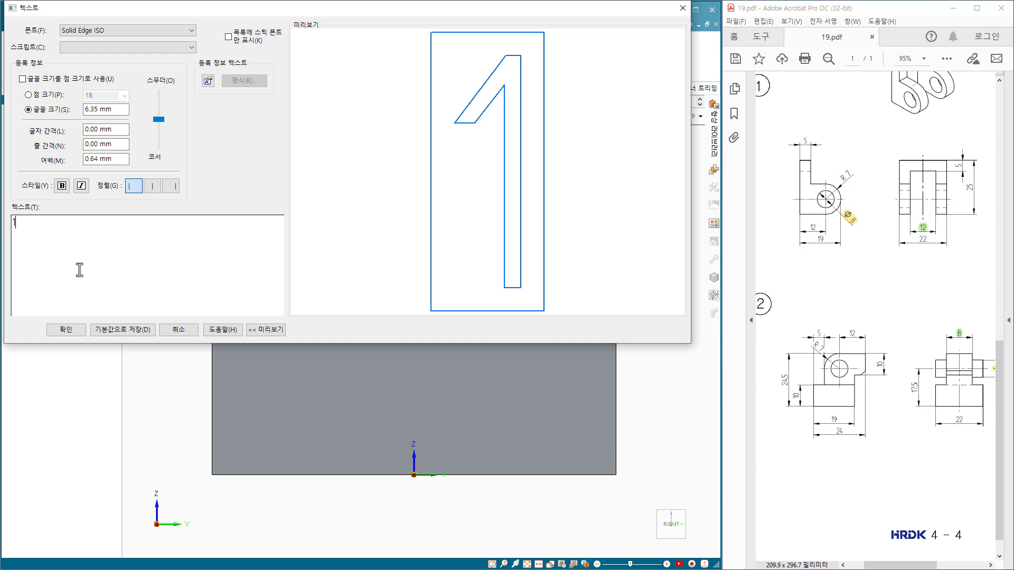
text(9)
click(155, 32)
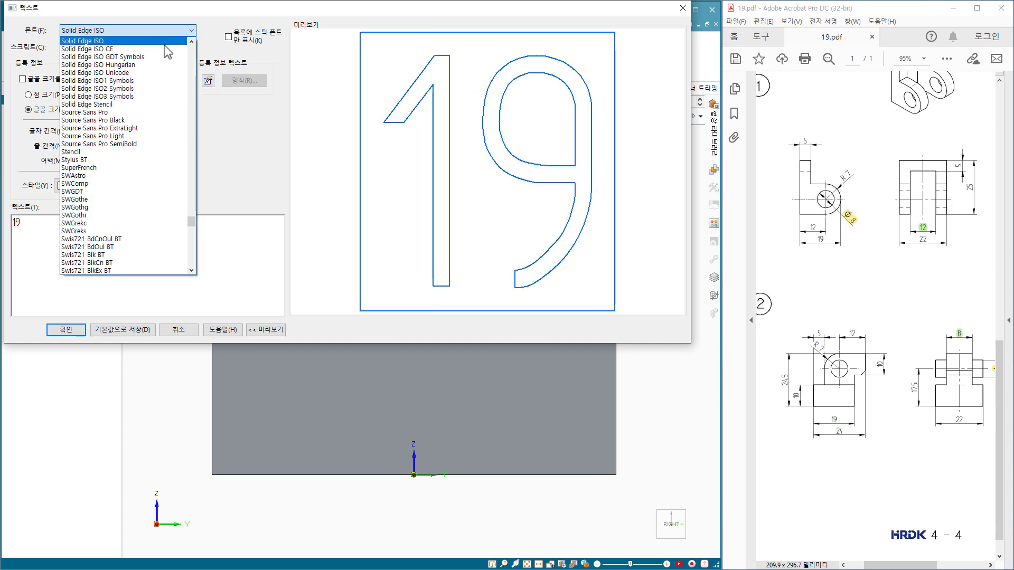
scroll(176, 181, down, 5)
scroll(163, 246, down, 20)
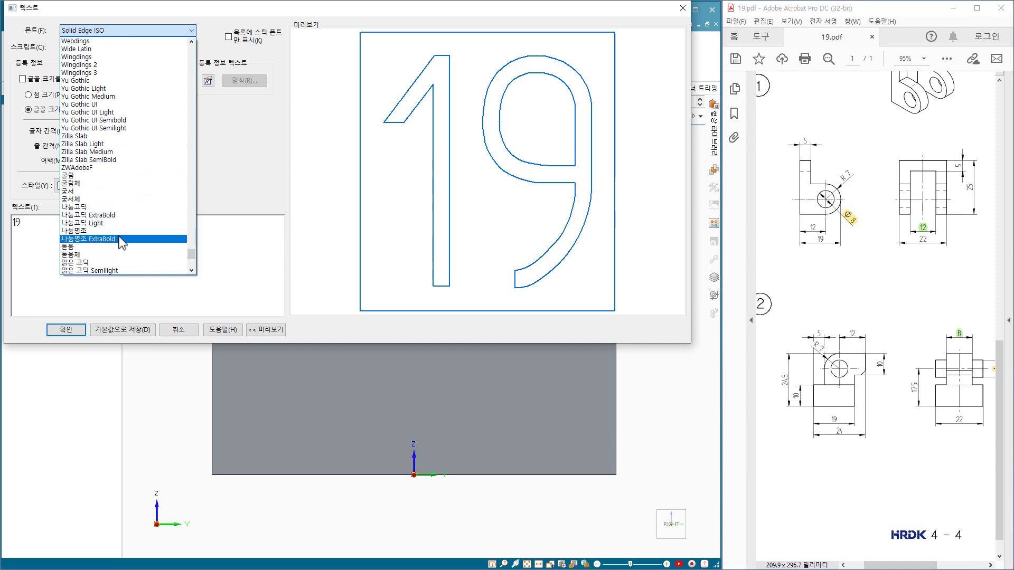
click(116, 240)
click(66, 329)
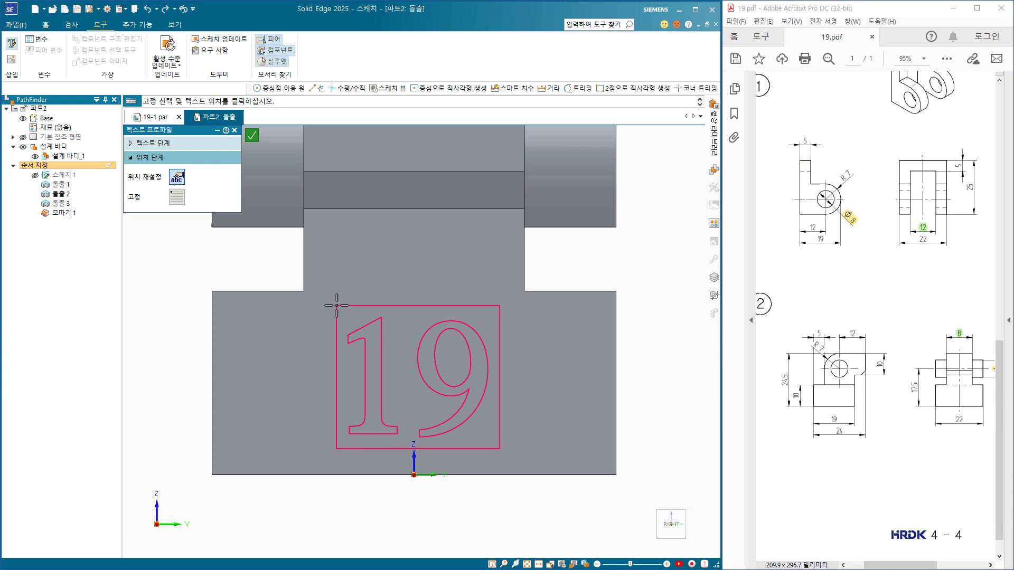
Step: Place the text profile centrally on the base block's end face and finish the sketch
click(336, 315)
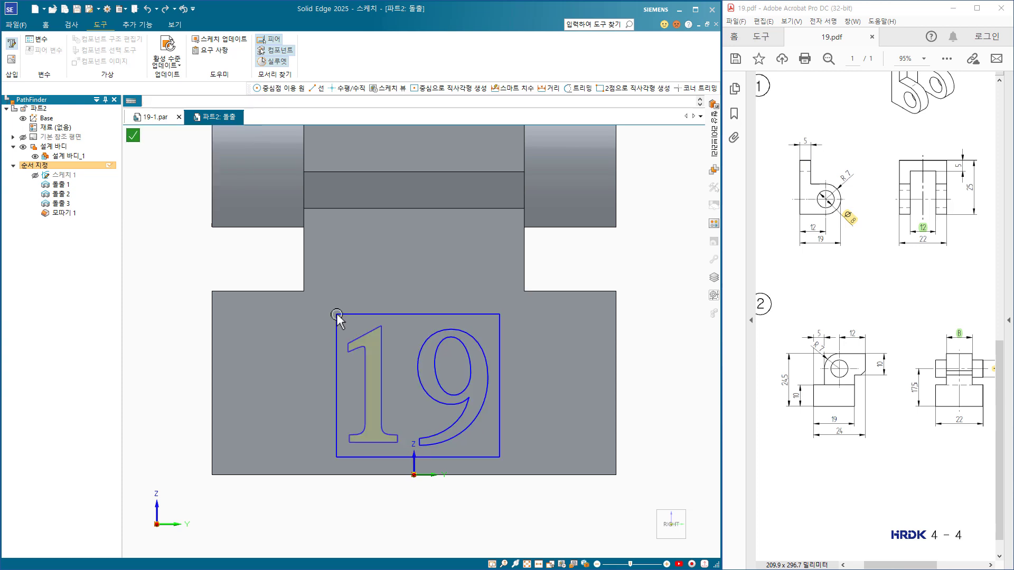
drag(940, 437, 837, 420)
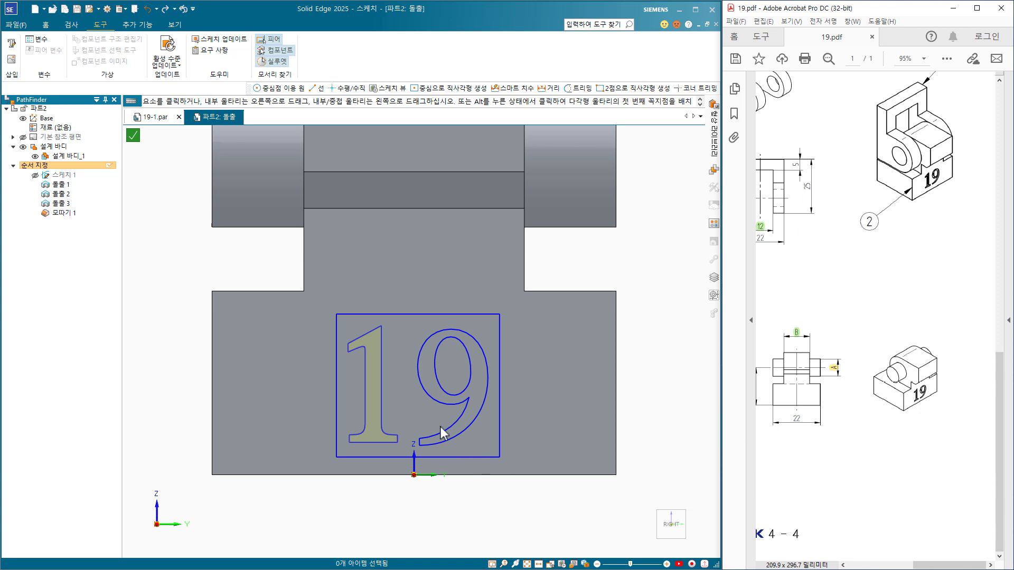
click(133, 138)
click(133, 136)
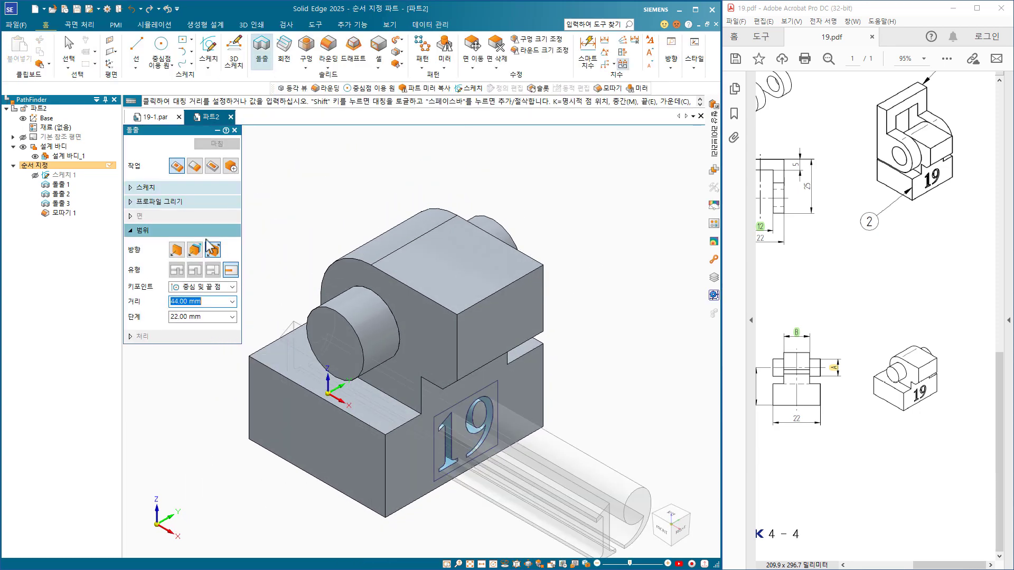
Step: Cut the text one-sided into the base block to a depth of 0.5 mm, with the step value set to 0 mm
click(176, 250)
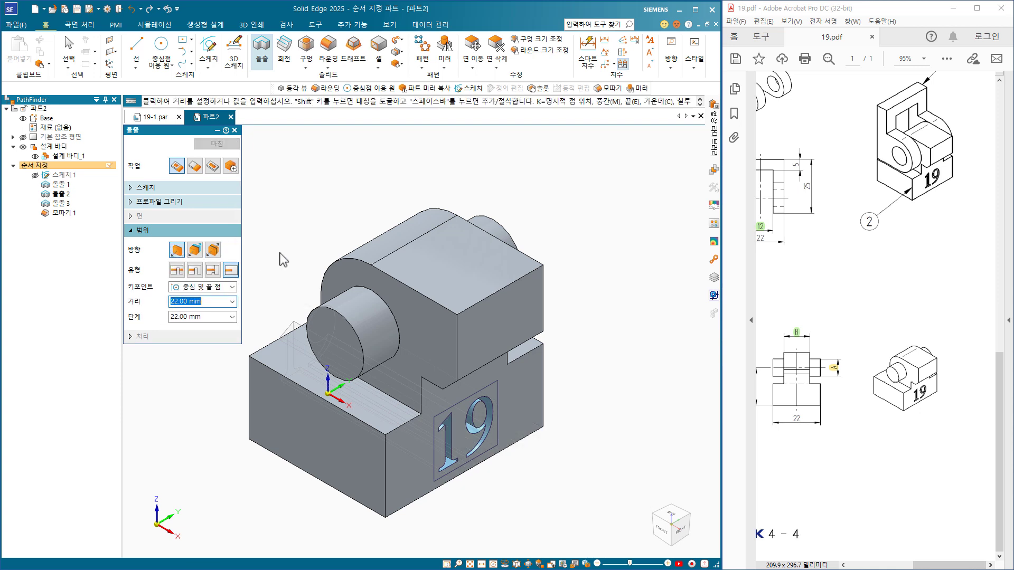
click(201, 321)
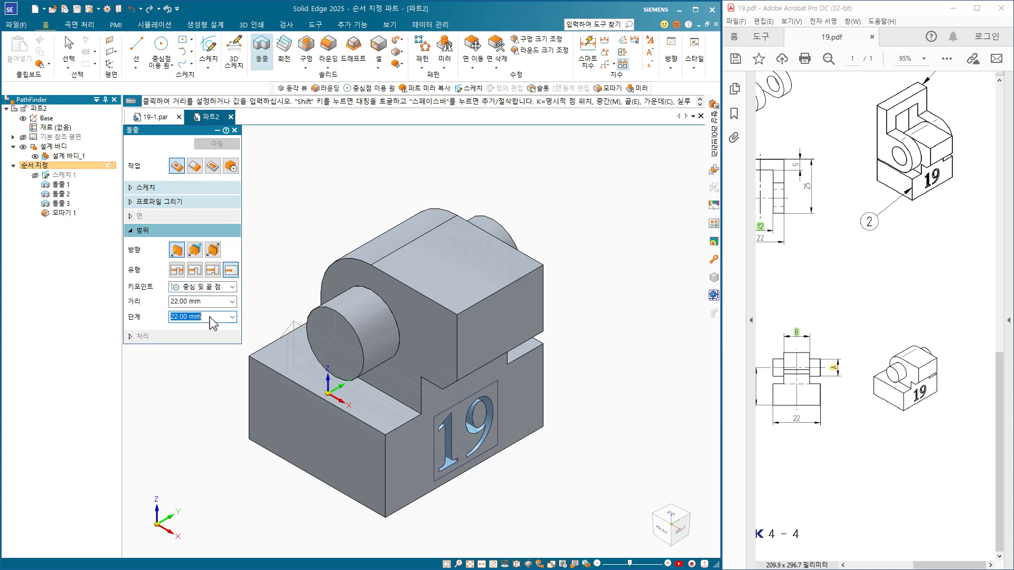
text(0)
key(Return)
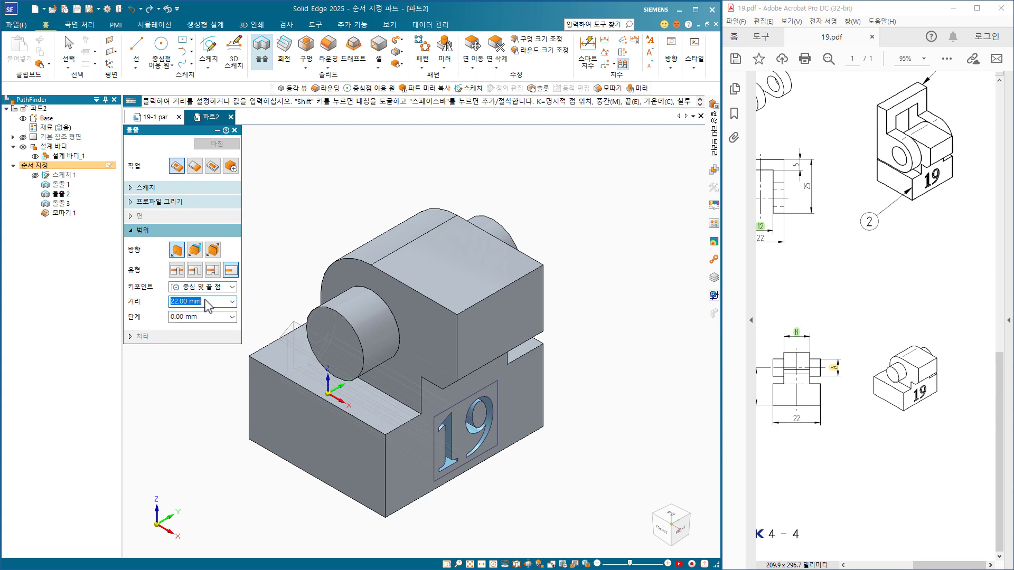
text(0.5)
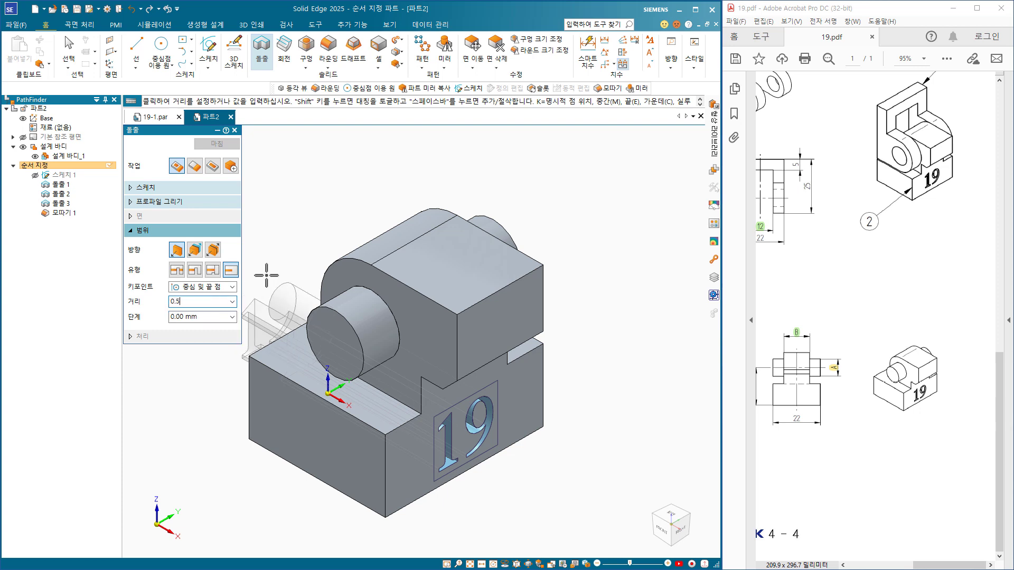
key(Return)
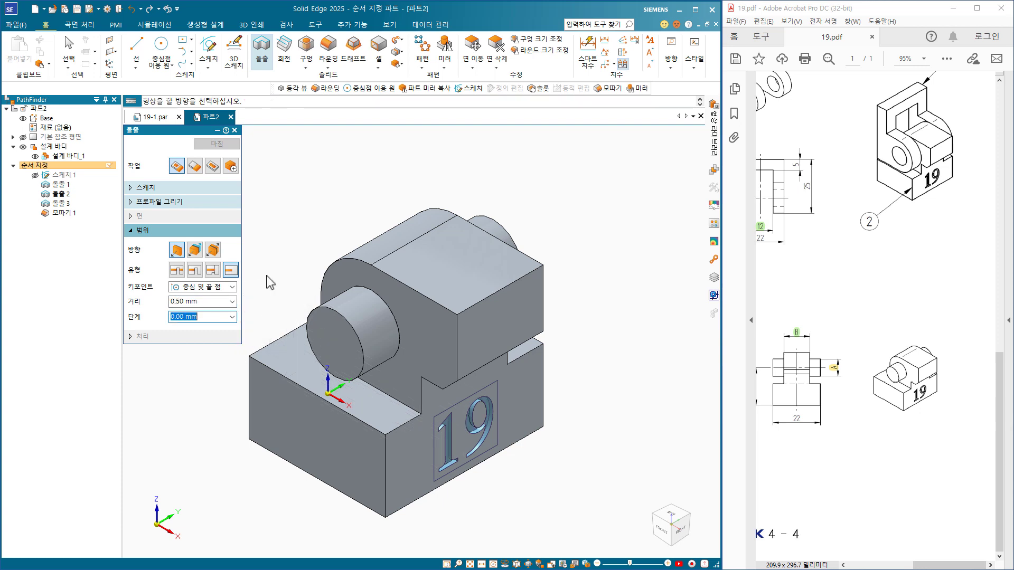
click(271, 278)
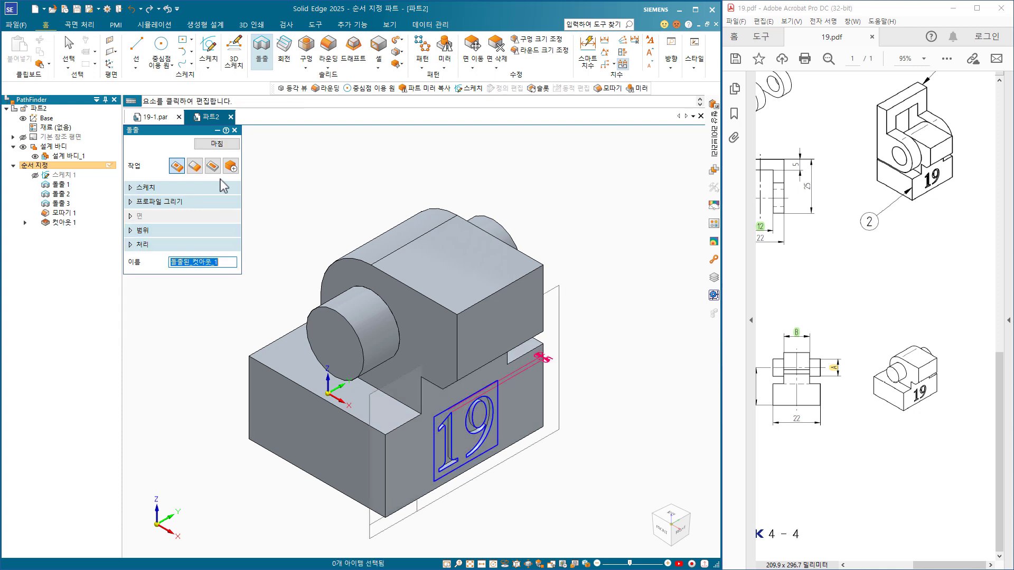
click(217, 144)
click(216, 147)
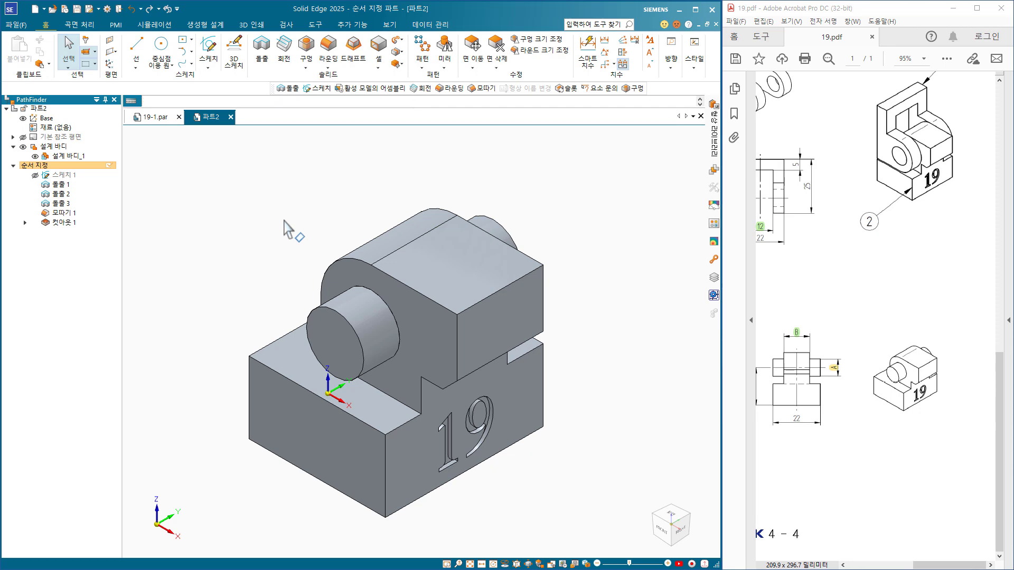
Step: Save the part as 19-2 in the folder 19 and close its document
key(ctrl+s)
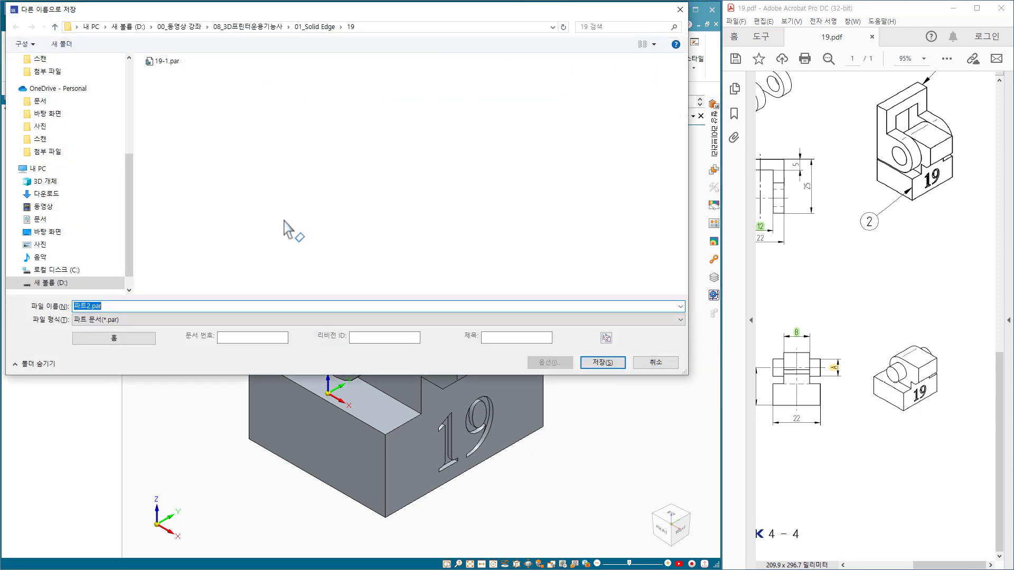
text(19-2)
key(Return)
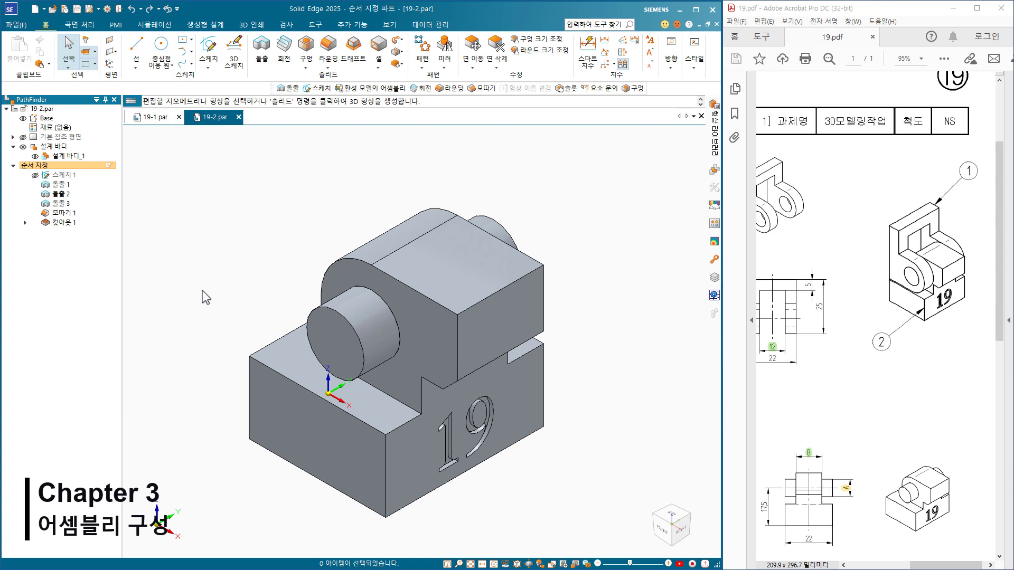
click(239, 118)
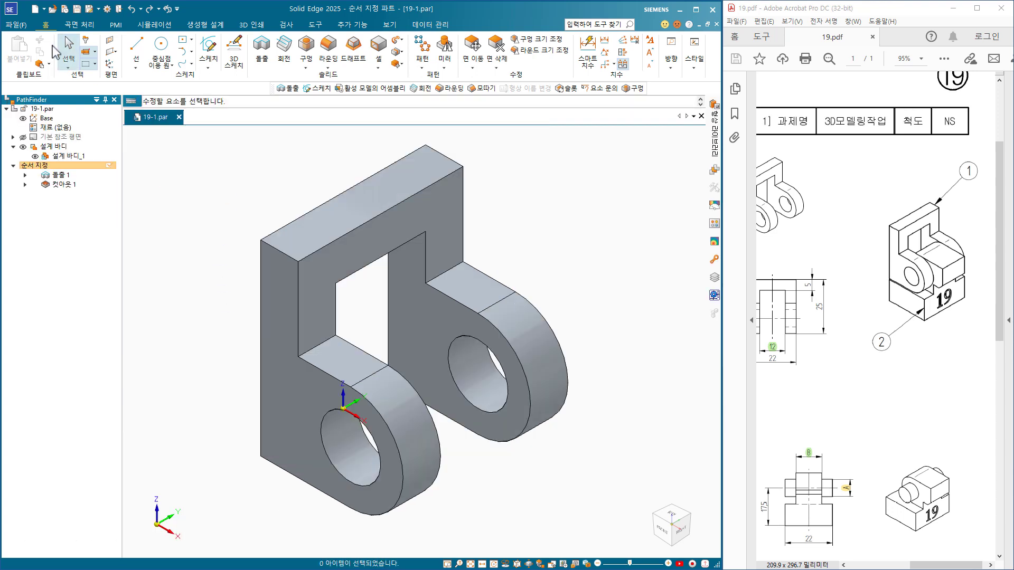
Step: Create a new assembly from the active model 19-1 with the part placed in it
click(44, 8)
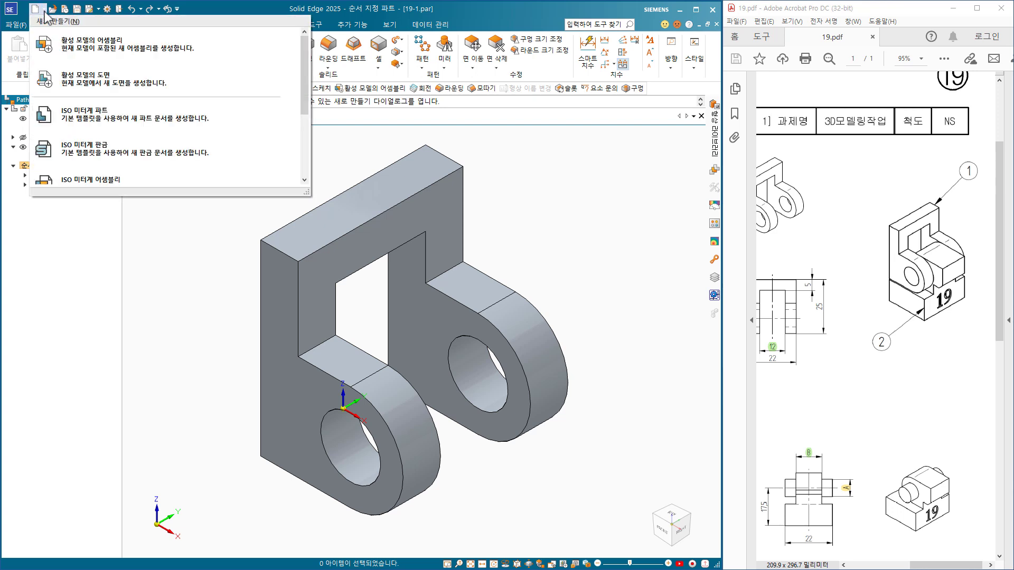
click(93, 49)
click(300, 275)
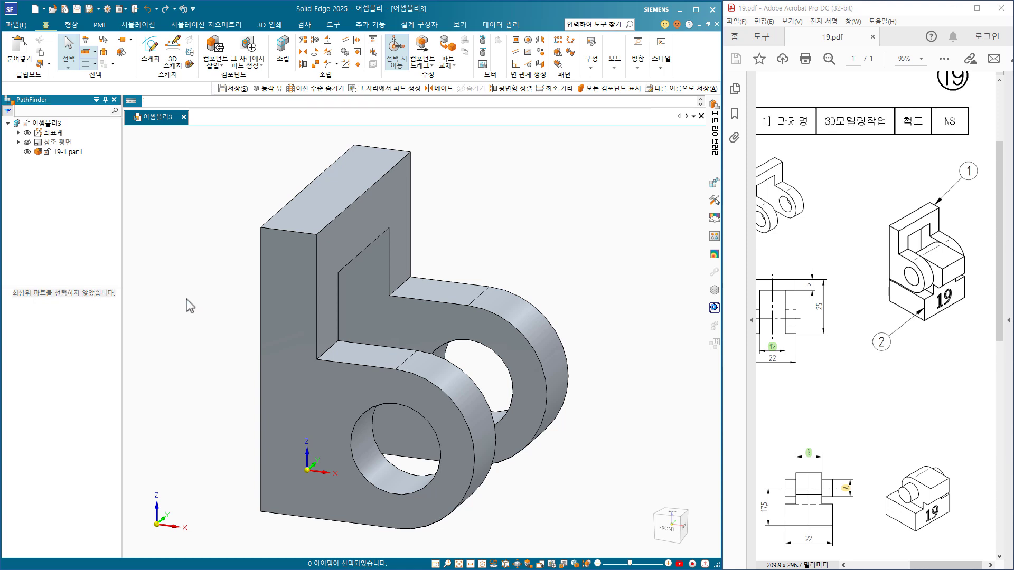
Step: Save the new assembly as 19 in the folder 19
key(ctrl+s)
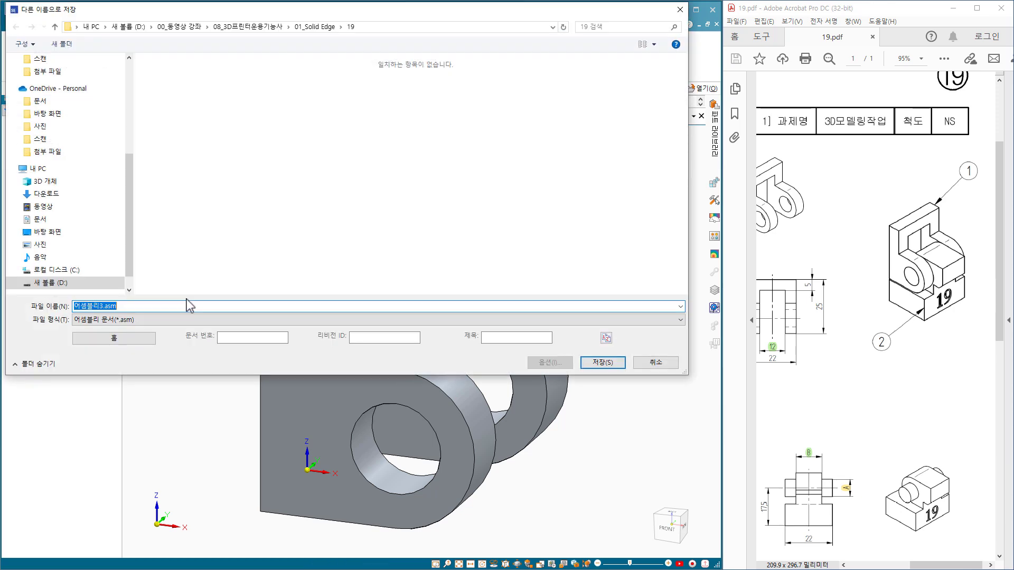
text(19)
key(Return)
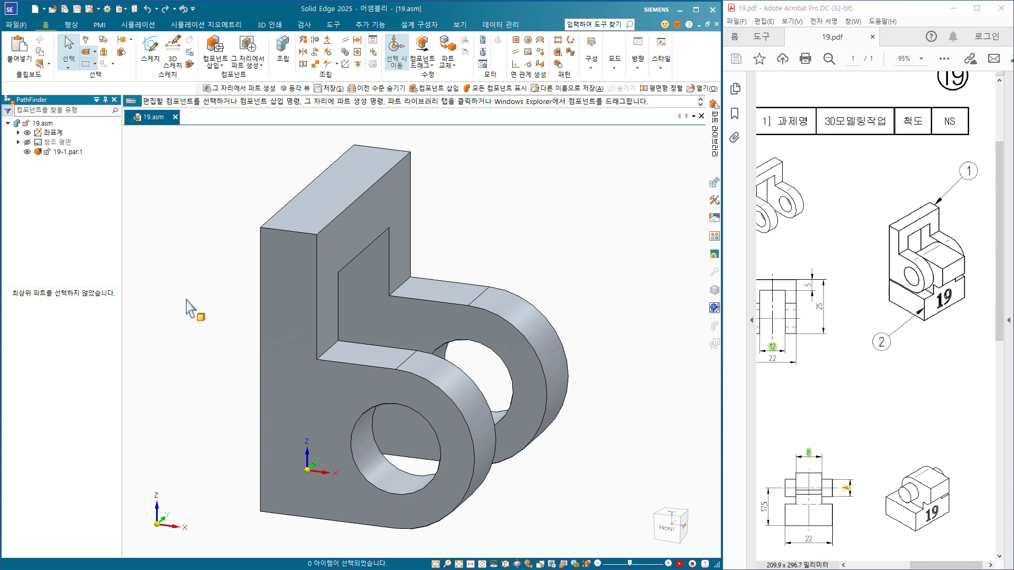
Step: Insert the part 19-2.par from the folder 19 into the assembly, placing it beside 19-1
click(215, 48)
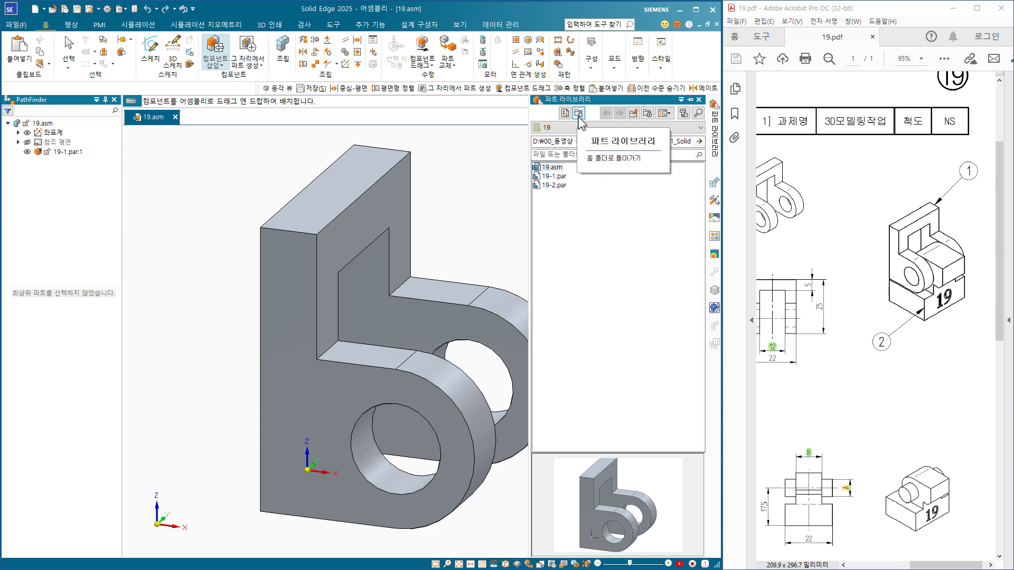
click(579, 113)
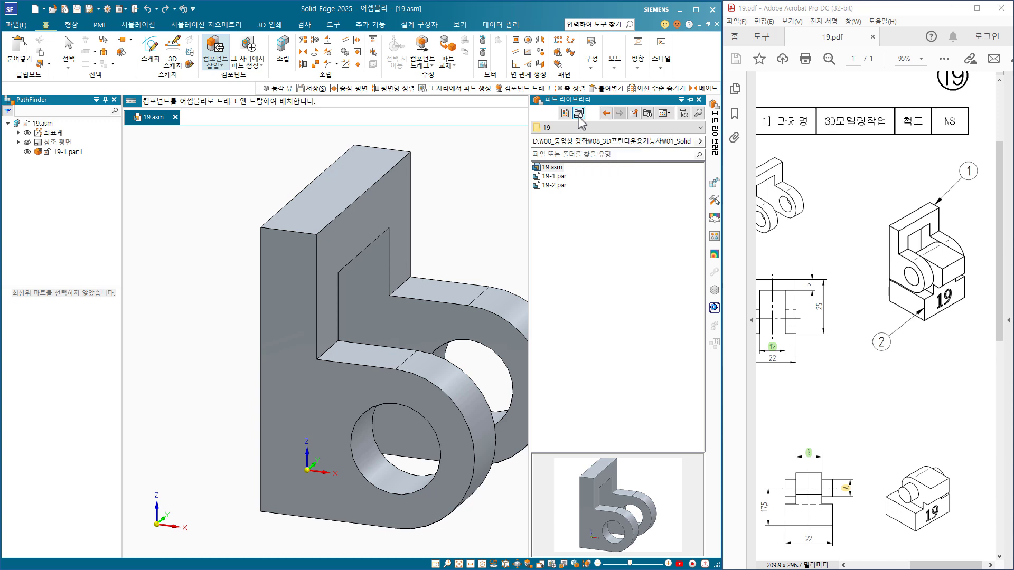
click(555, 186)
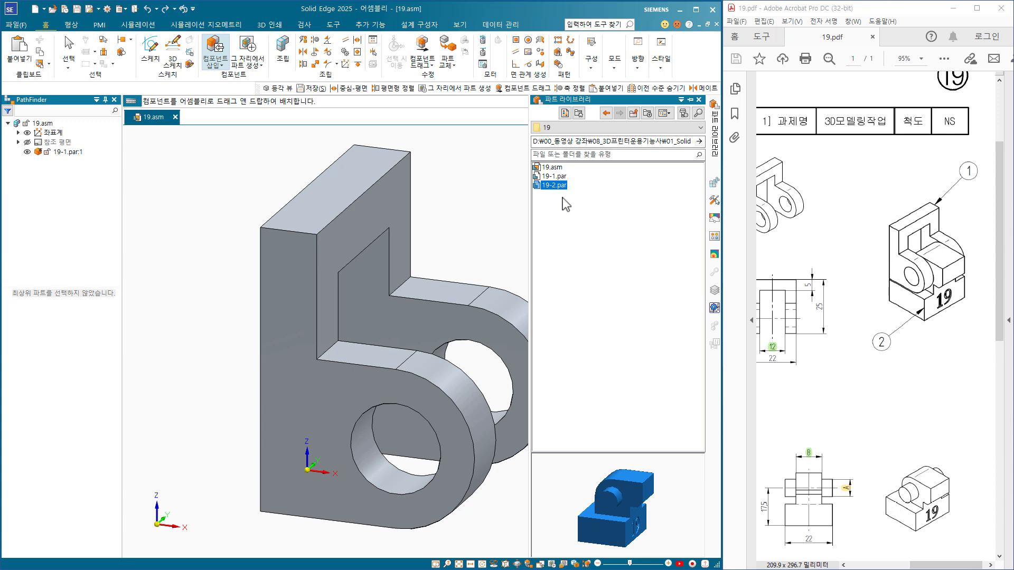
click(596, 294)
scroll(391, 429, down, 5)
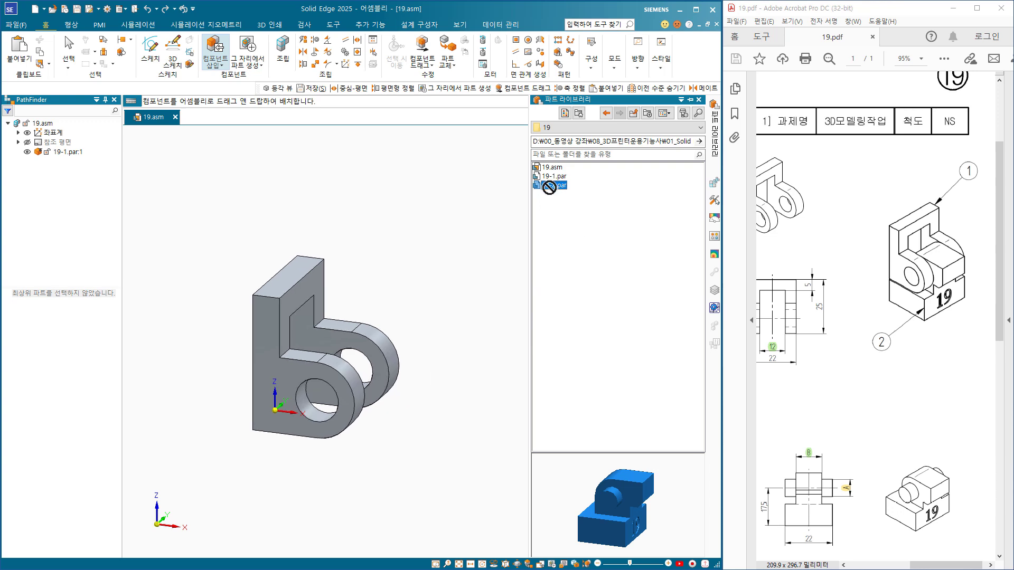
drag(557, 190, 422, 286)
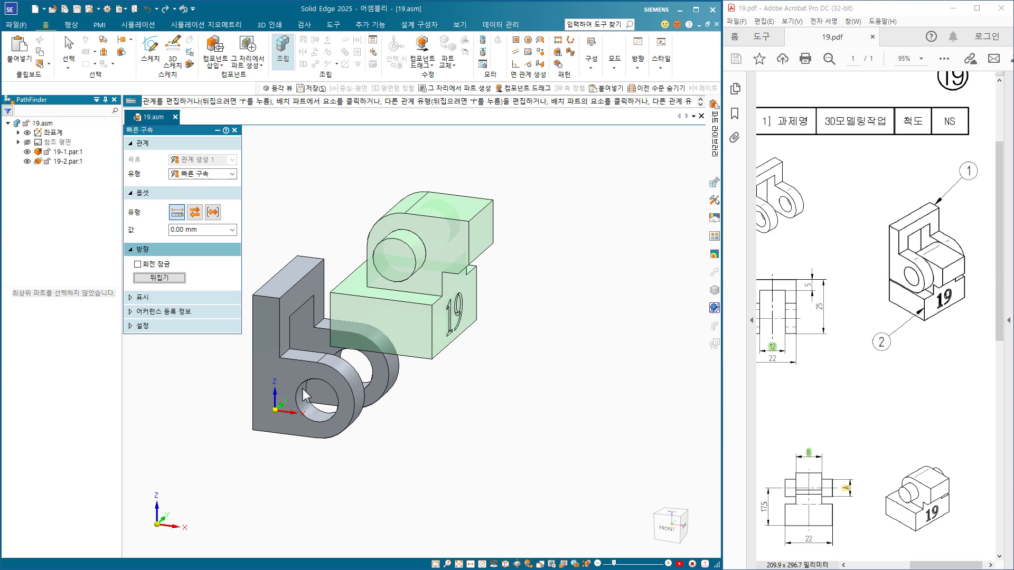
Step: Apply an axial alignment between the cylindrical pin of 19-2 and the hole of 19-1, leaving rotation unlocked
click(218, 174)
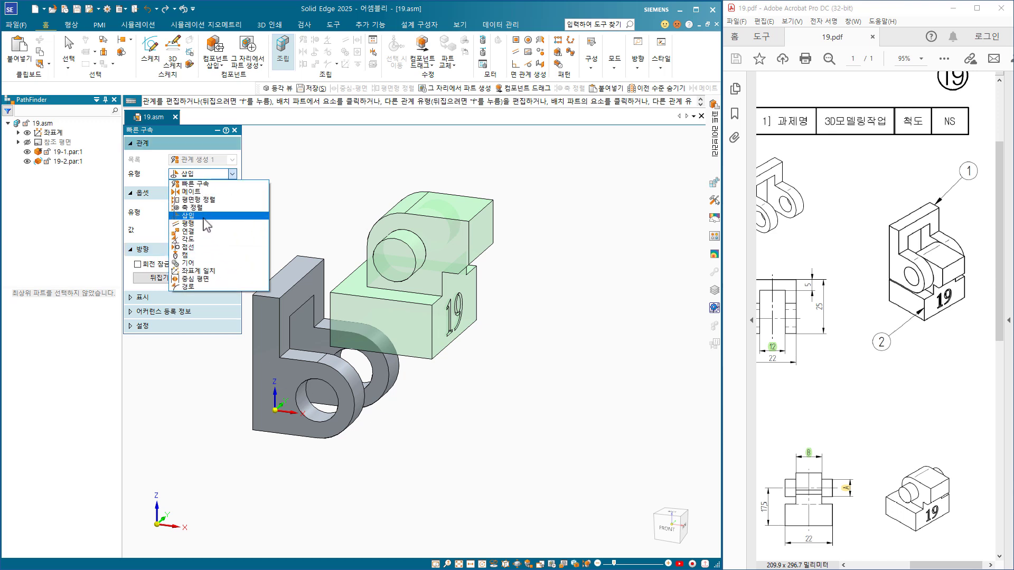
click(200, 209)
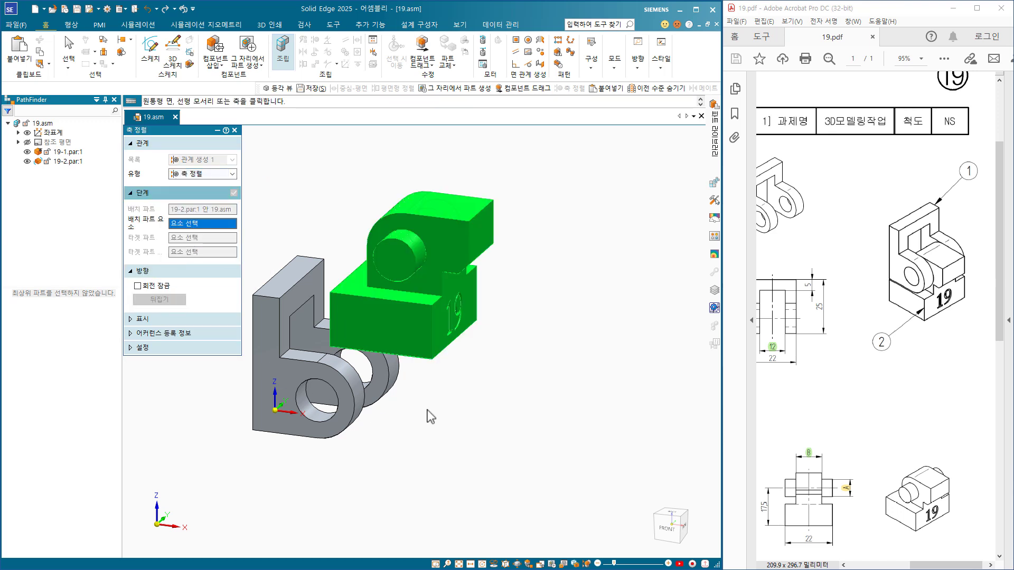
middle_drag(420, 252, 399, 265)
click(400, 265)
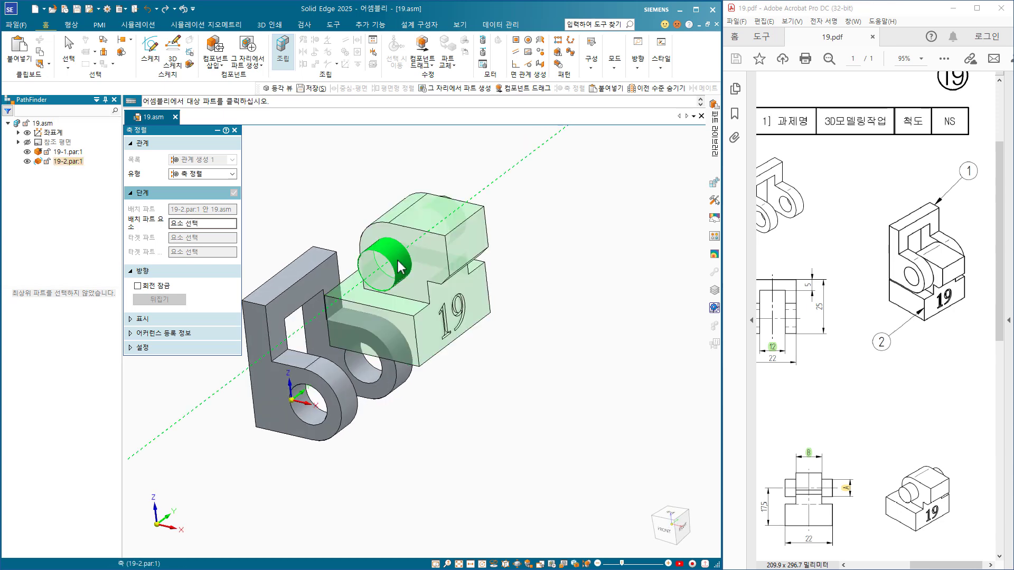
click(305, 376)
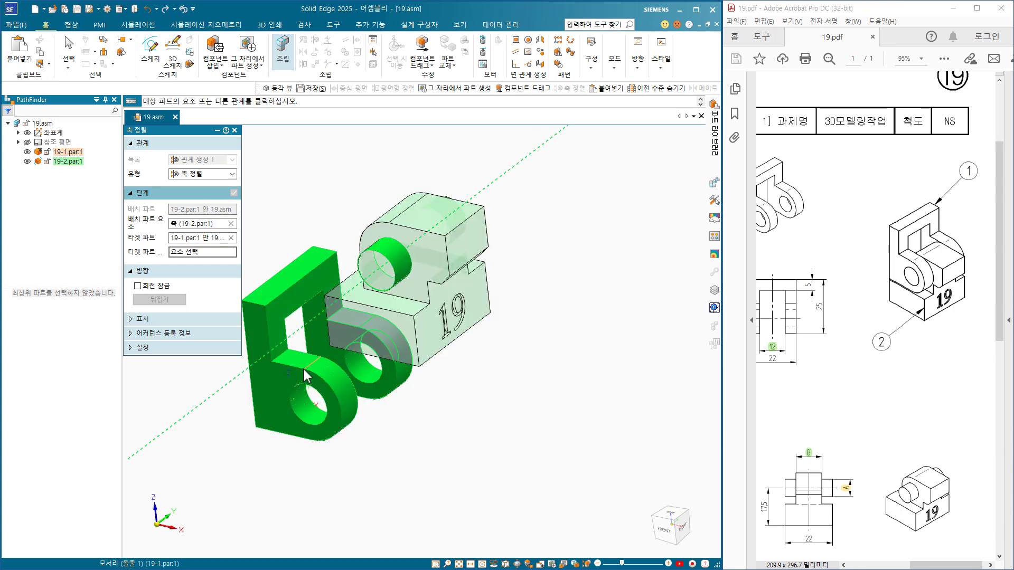
click(325, 414)
click(234, 193)
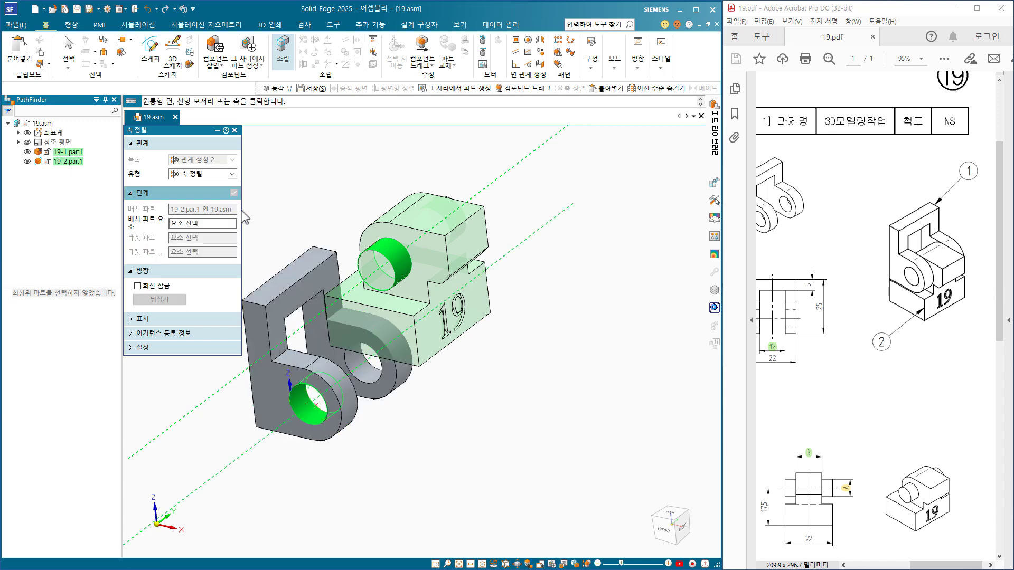
Step: Set up a double center-plane relation with the two opposite side faces of the 19-2 base block as placement elements
click(201, 174)
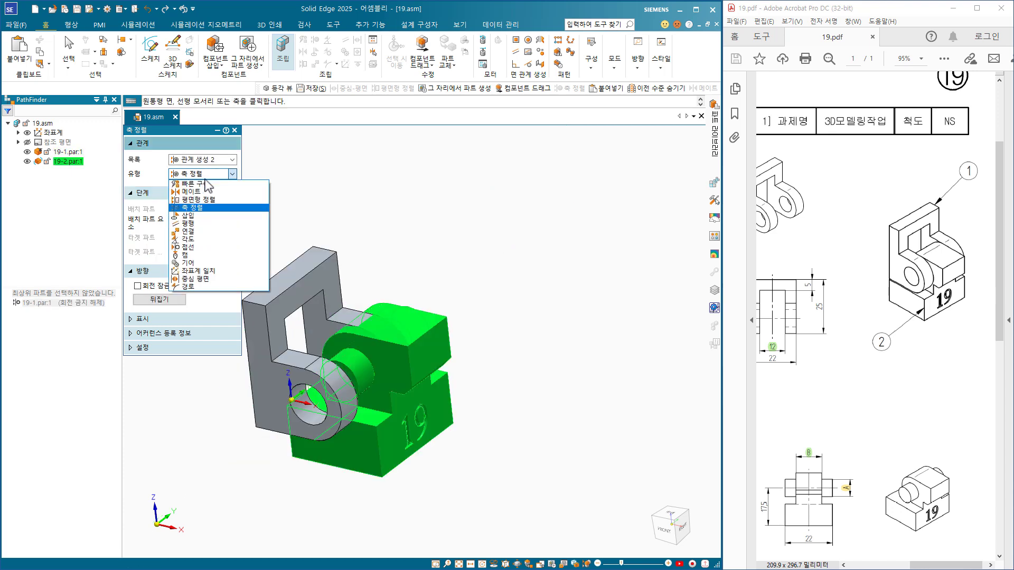
click(196, 280)
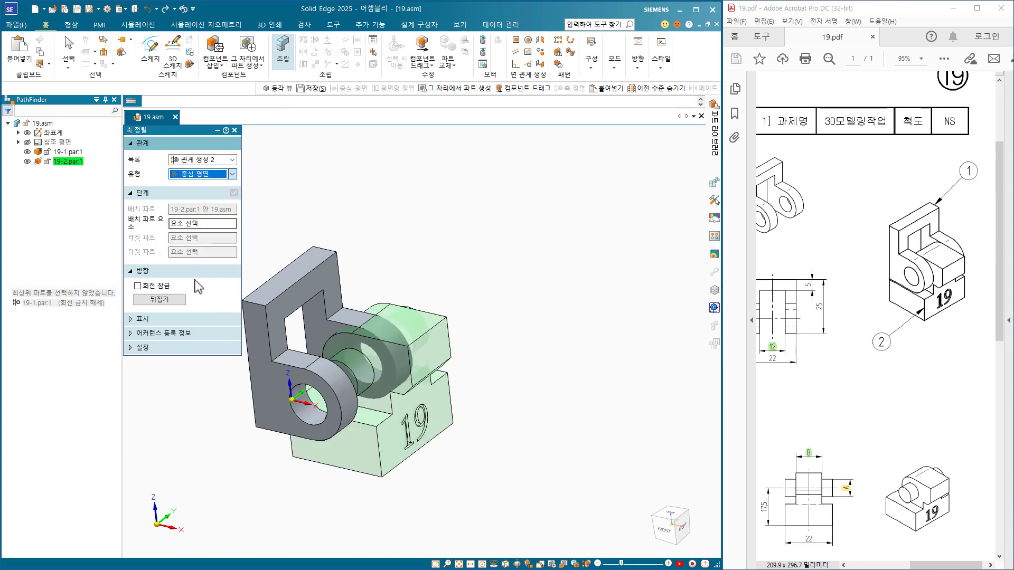
click(355, 448)
middle_drag(446, 498, 274, 483)
click(411, 464)
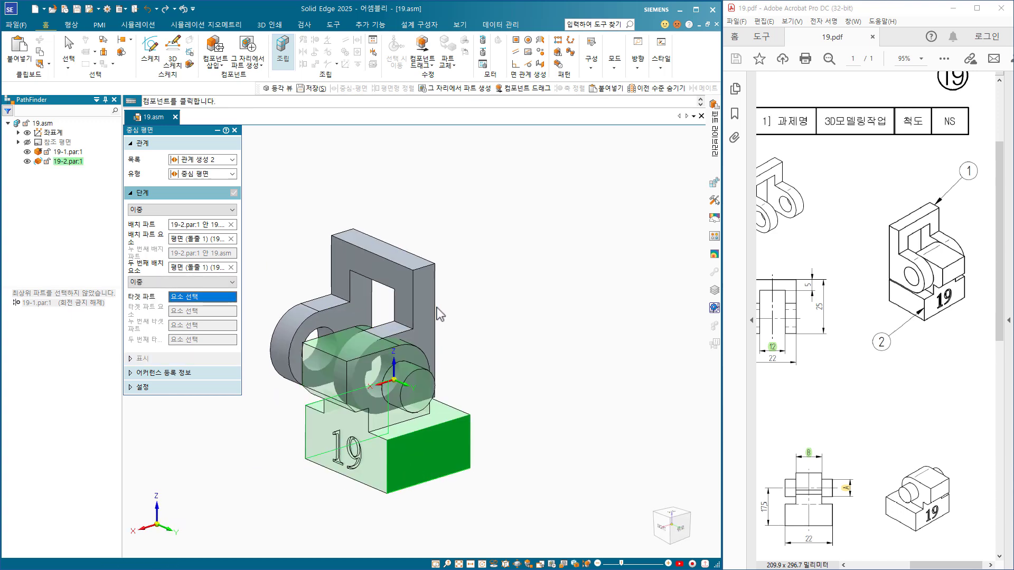
Step: Select the two opposite outer side faces of 19-1 as targets and apply the center-plane relation
click(426, 299)
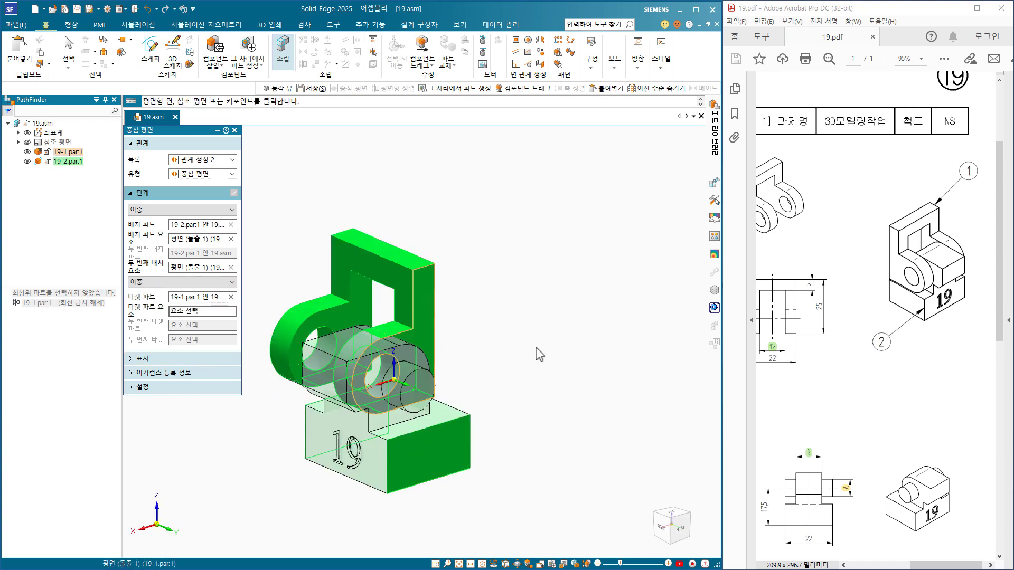
click(426, 338)
middle_drag(427, 338, 521, 447)
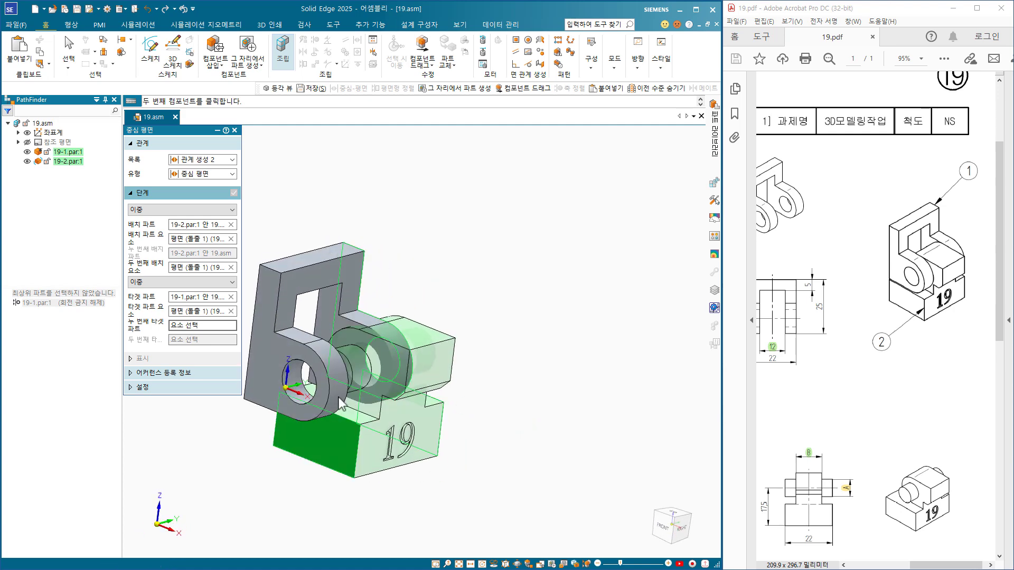
click(287, 359)
click(281, 364)
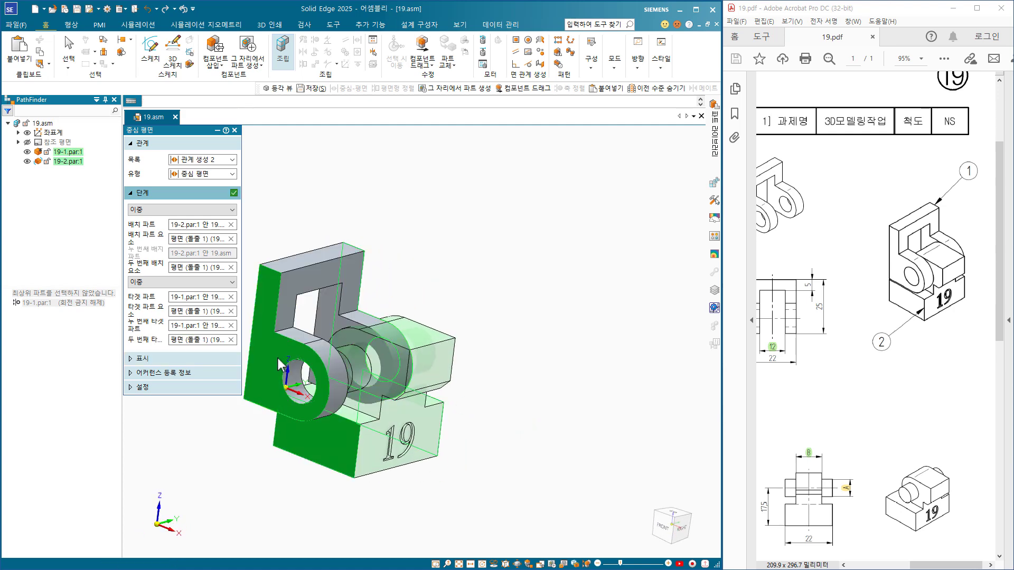
click(234, 192)
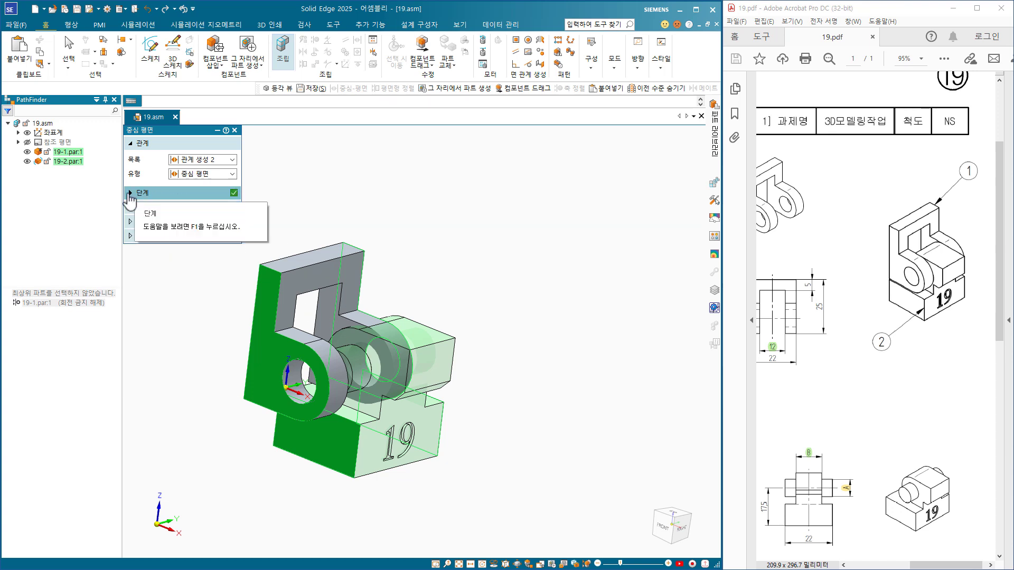
click(159, 194)
click(234, 193)
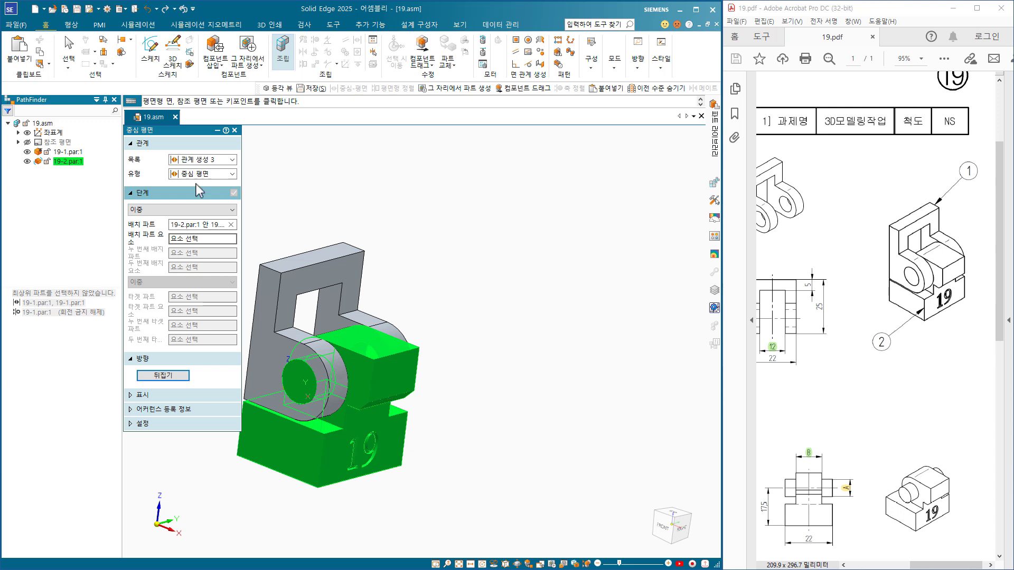
Step: Planar-align the upper block's end face on 19-2 with the front face of 19-1's upright plate, using a floating offset
click(232, 174)
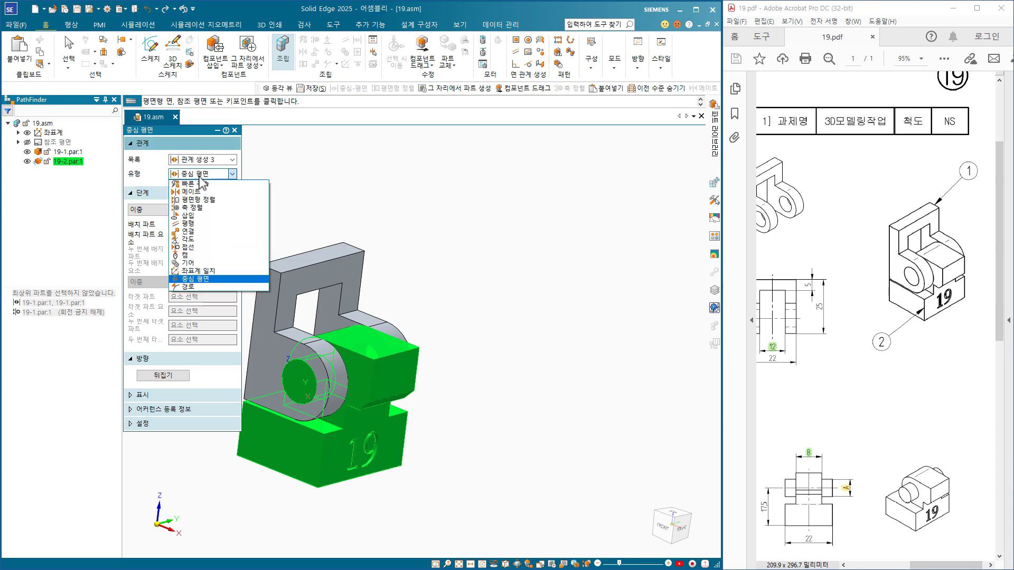
click(201, 200)
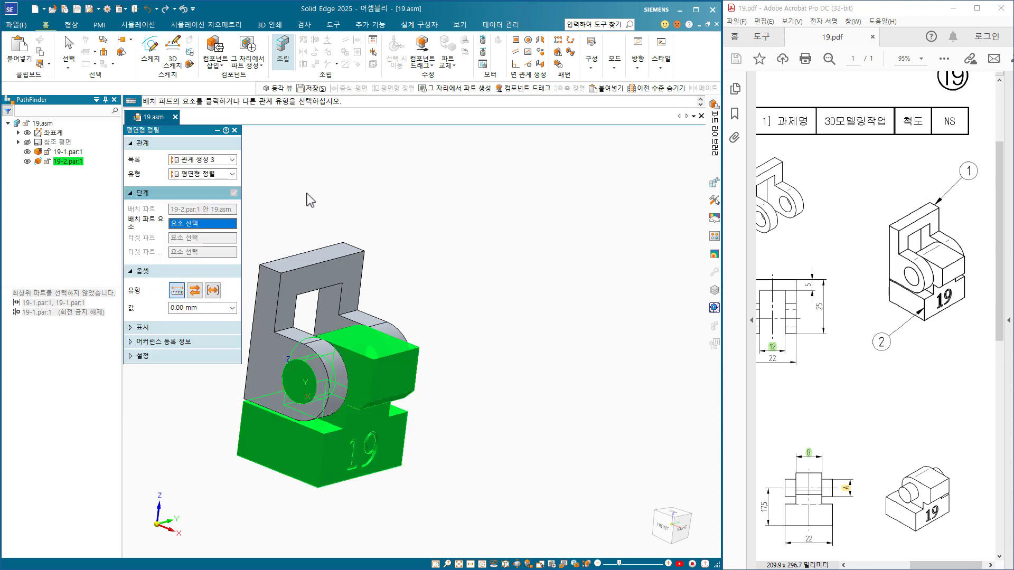
click(395, 369)
click(370, 275)
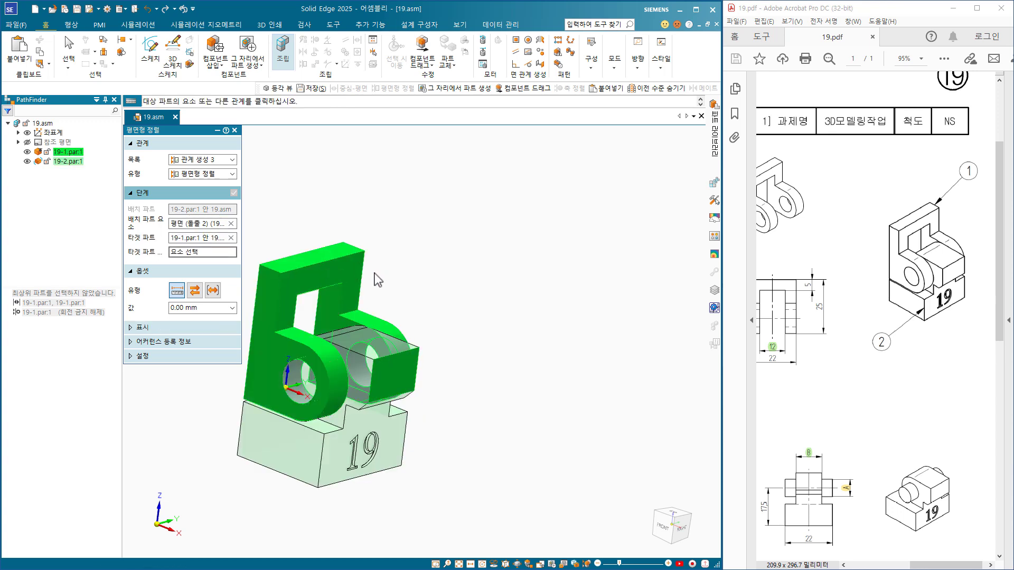
click(348, 263)
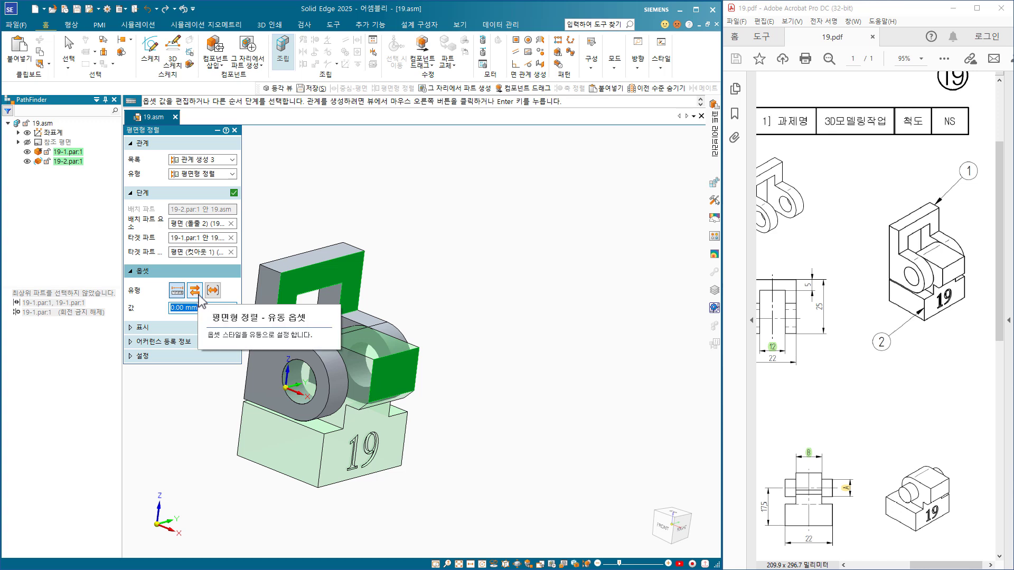
click(196, 292)
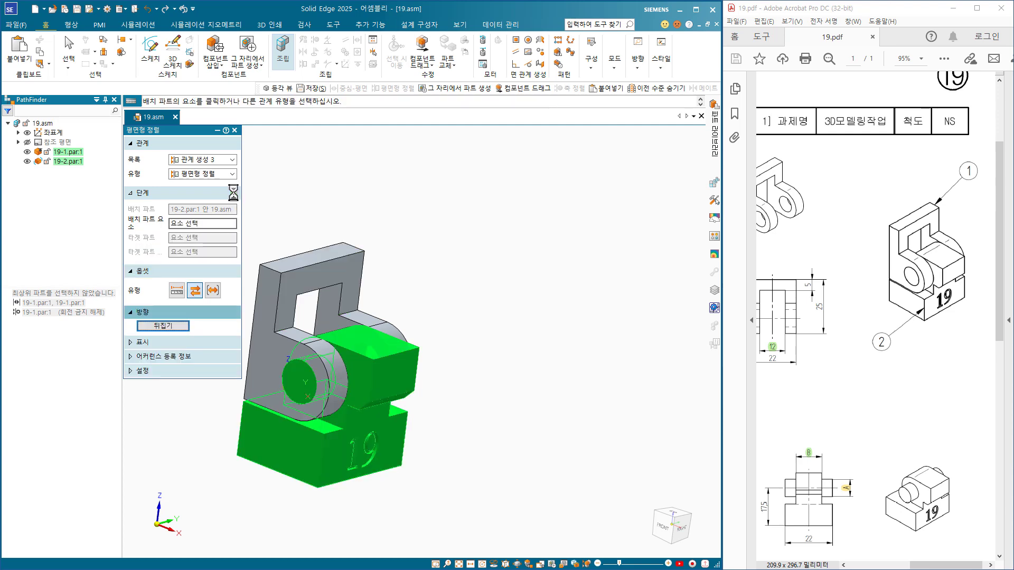
key(Escape)
key(ctrl+i)
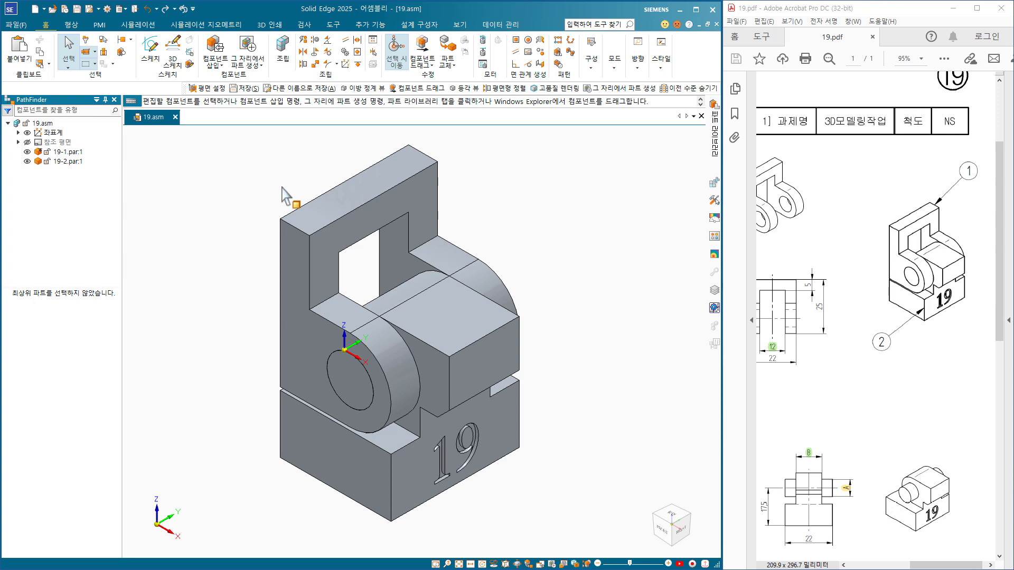
Step: Edit 19-2 in place and set the diameter of its pin protrusion to 7 mm
mouse_move(797, 414)
mouse_down()
mouse_move(910, 396)
mouse_move(921, 384)
mouse_up()
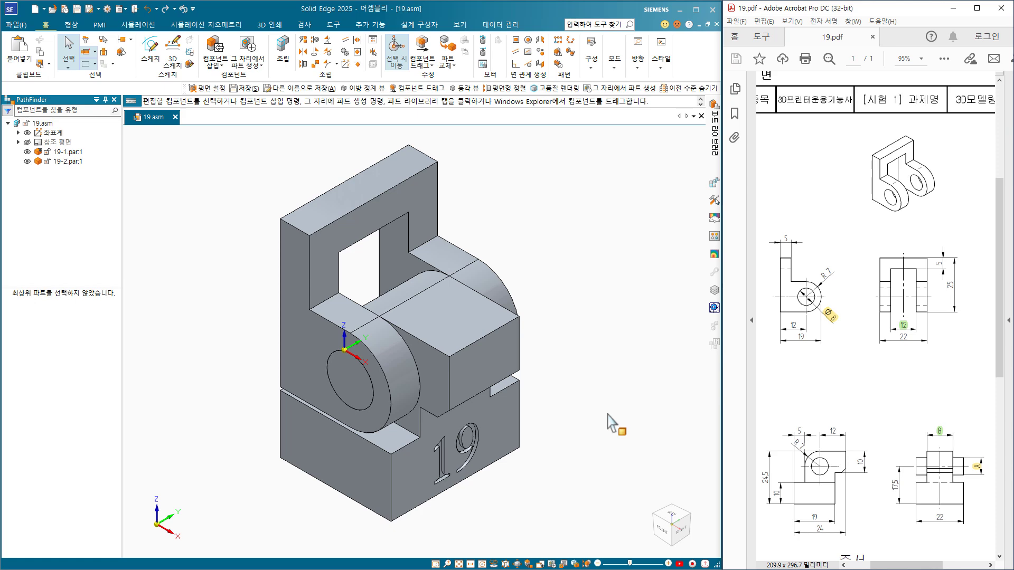
click(479, 337)
click(556, 304)
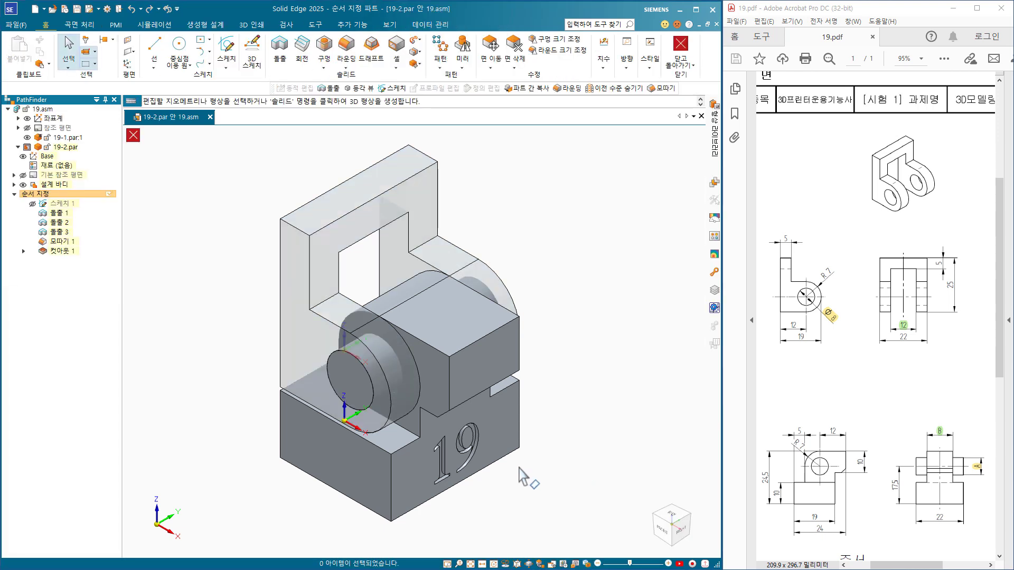
click(357, 368)
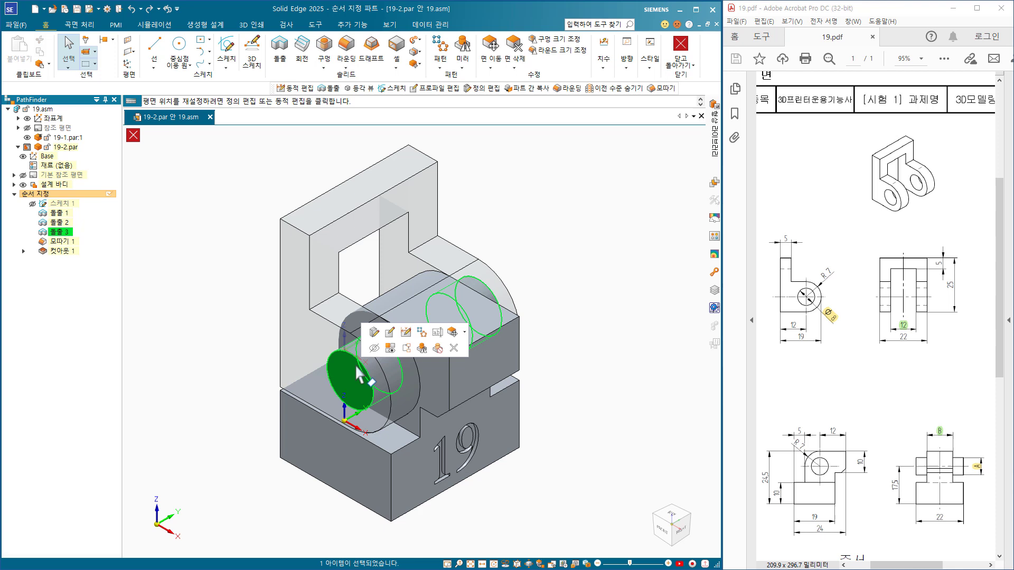
click(406, 332)
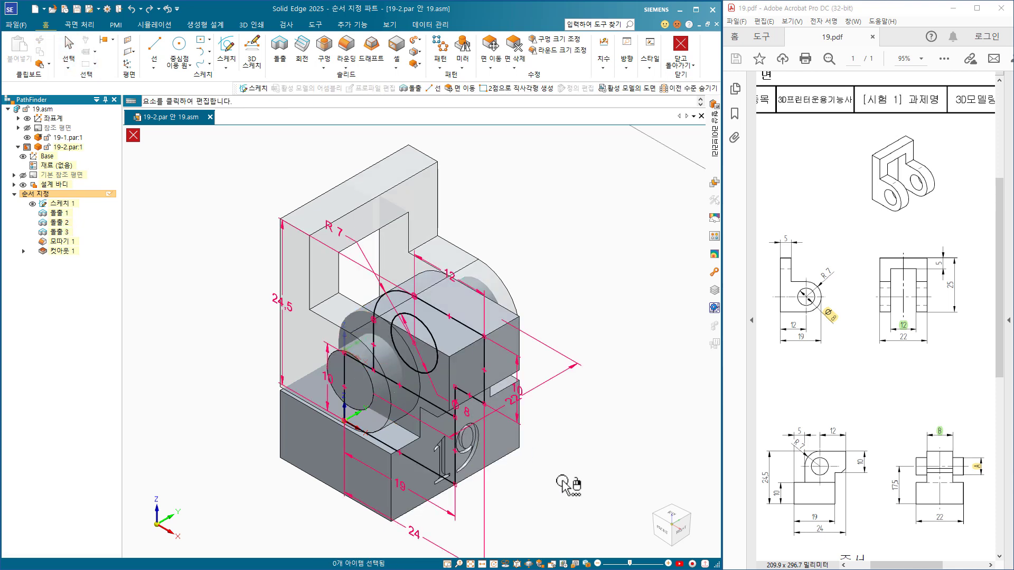
click(468, 417)
text(7)
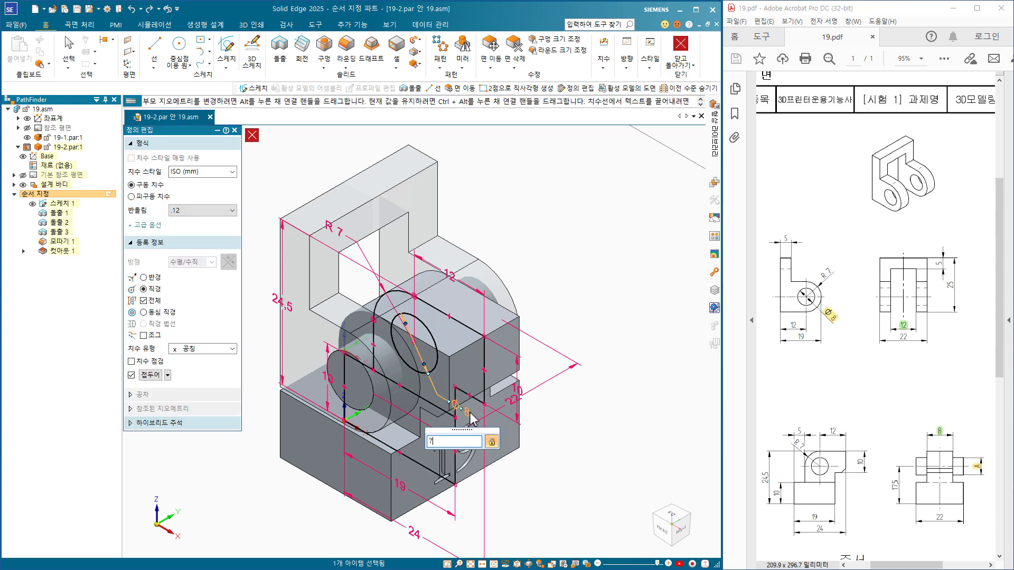
key(Return)
click(568, 299)
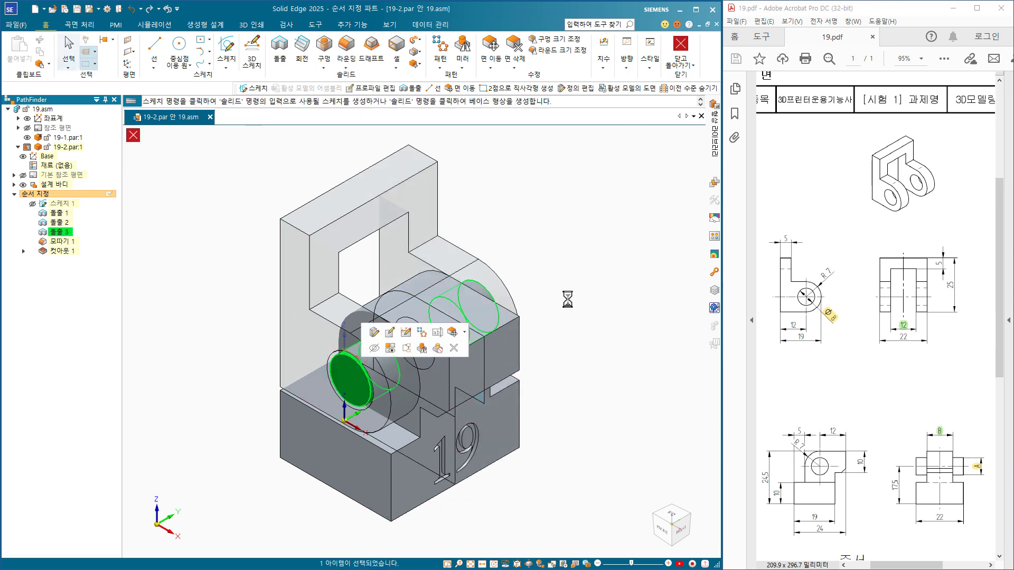
click(569, 301)
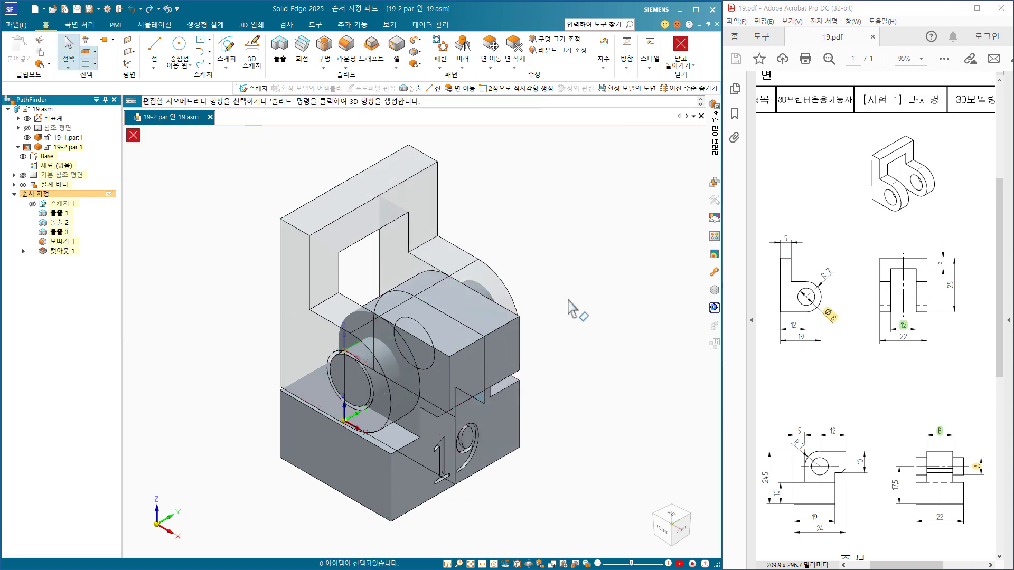
Step: Set the extrusion width of 19-2's upper block to 11 mm and finish the in-place edit, returning to the assembly
click(482, 325)
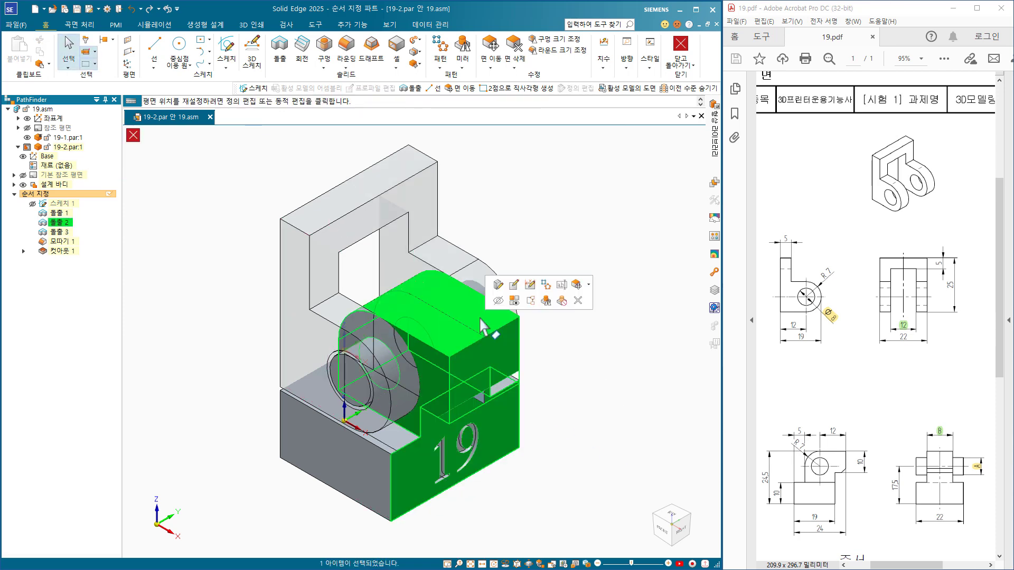
click(524, 294)
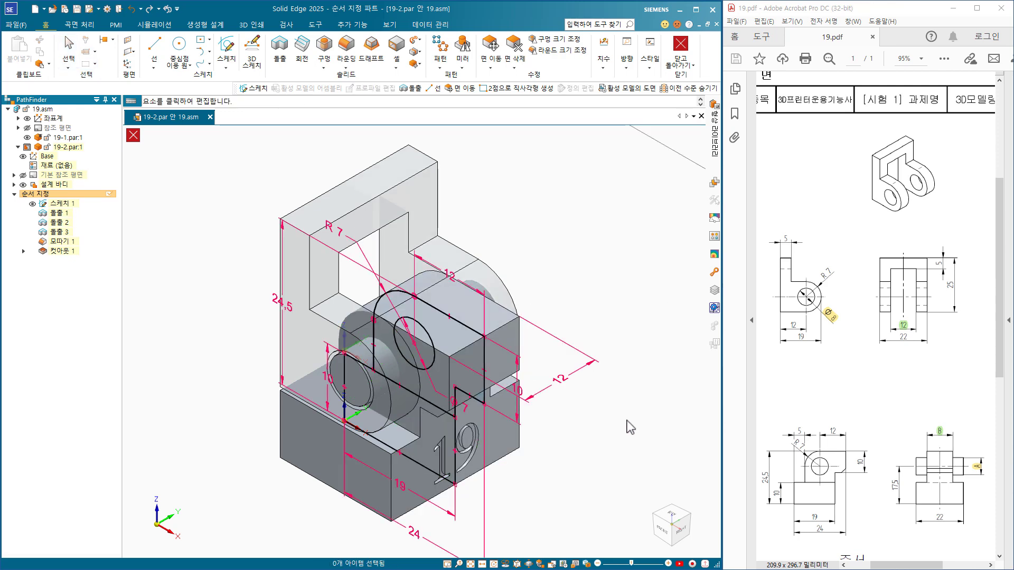
click(559, 383)
text(11)
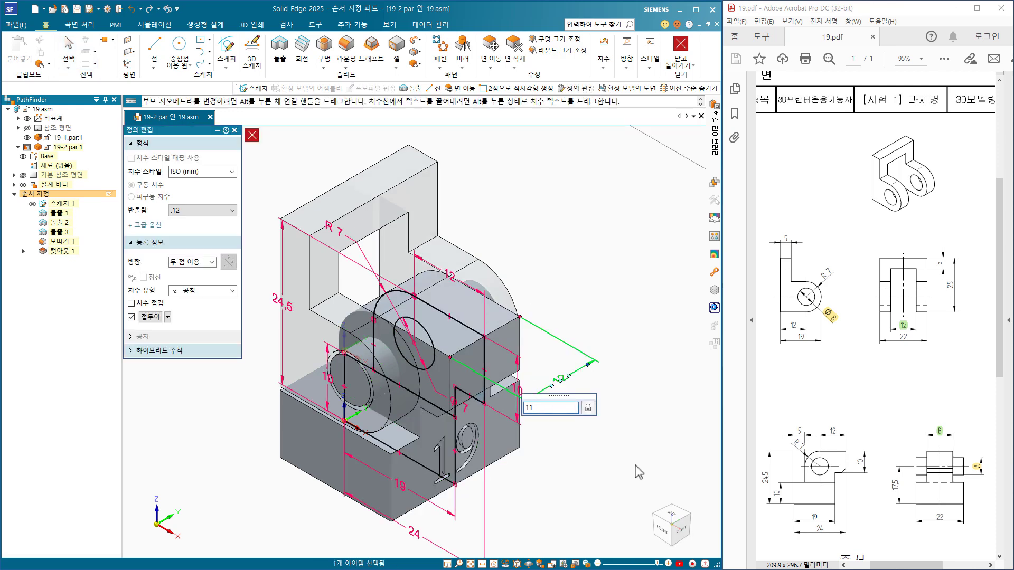
key(Return)
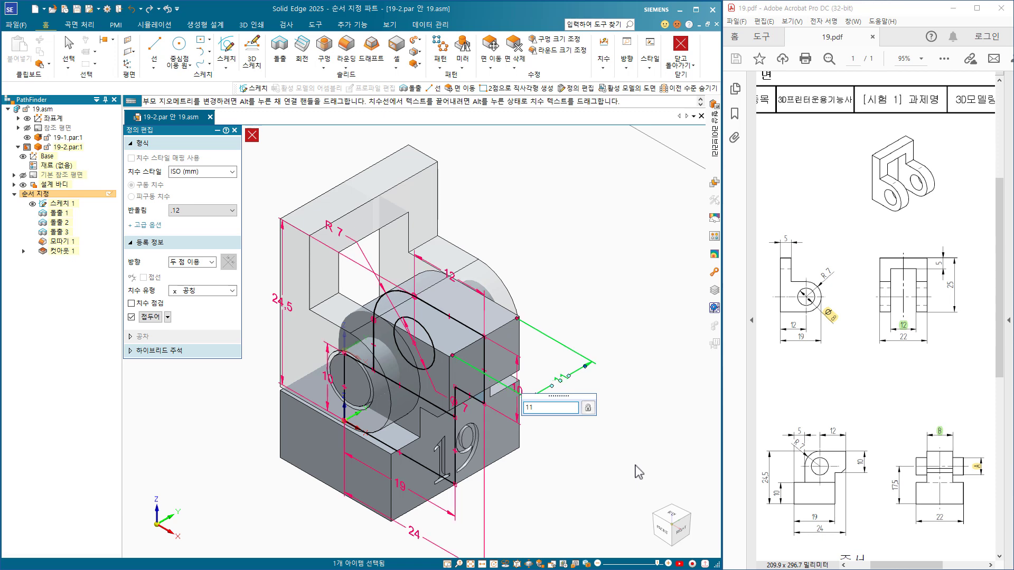
key(Escape)
key(Escape)
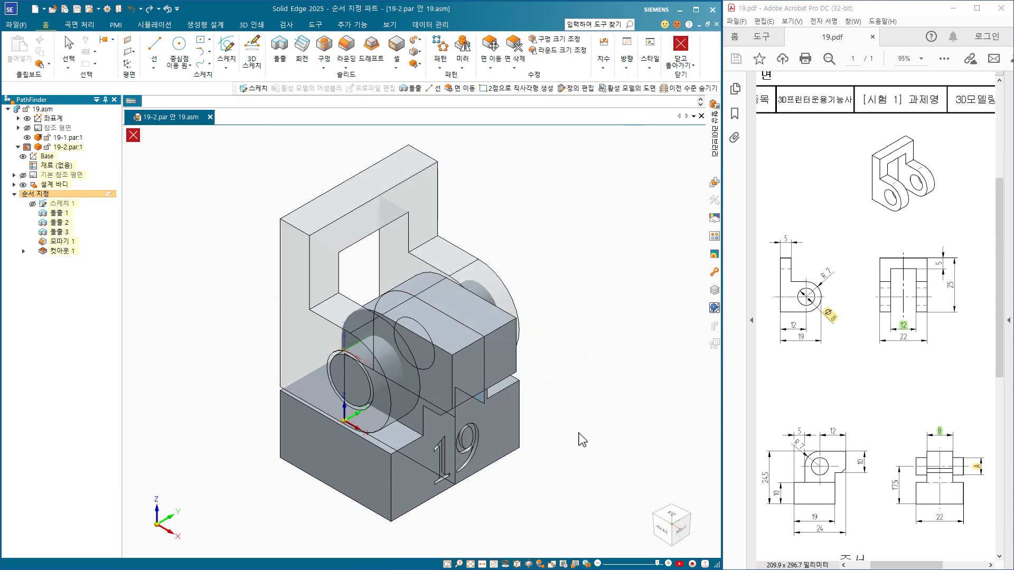
key(Escape)
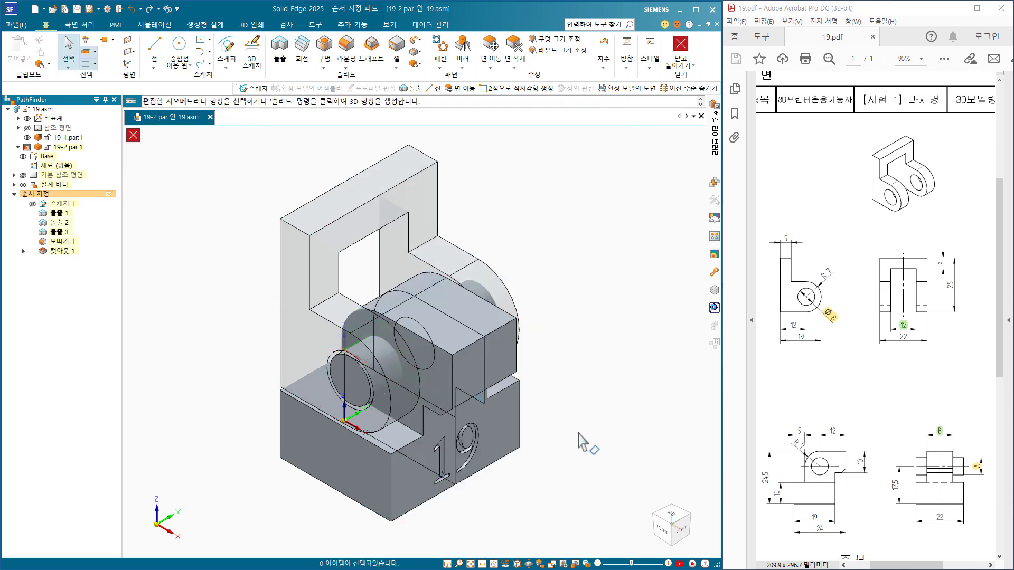
click(678, 56)
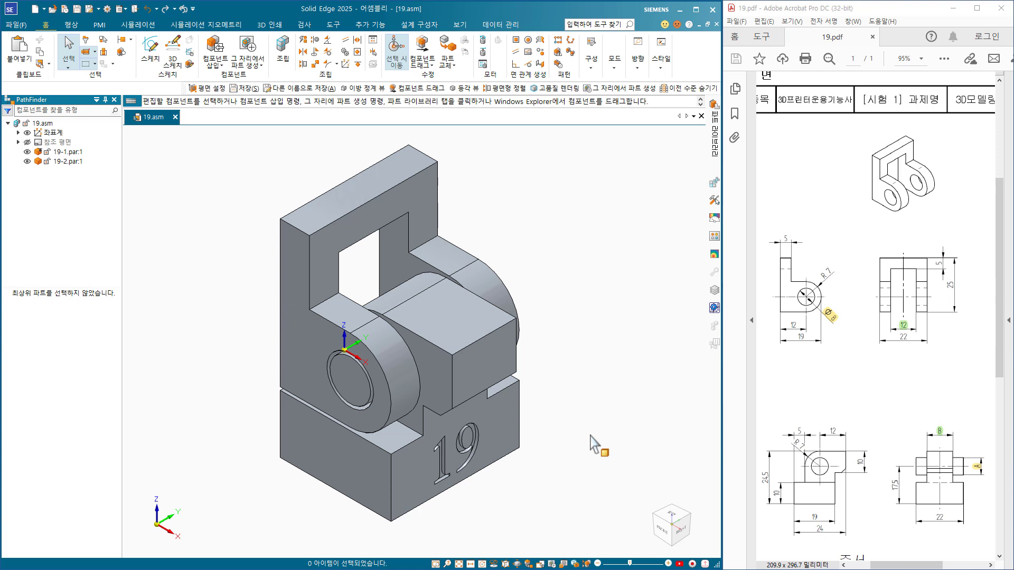
Step: Examine the clearances between the two parts in a clipped section parallel to the upright plate, viewed straight on, then turn clipping off
click(460, 24)
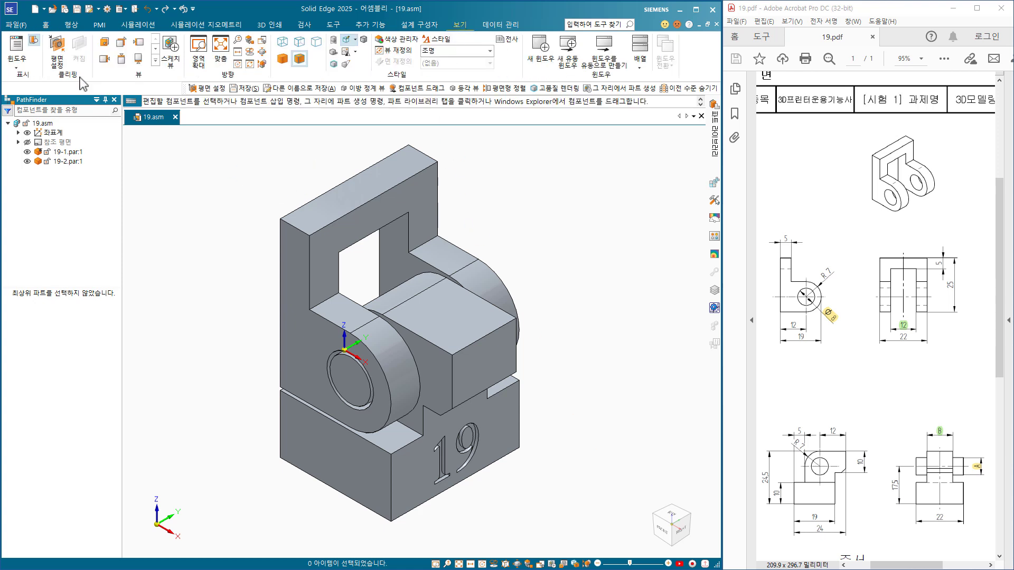
click(57, 58)
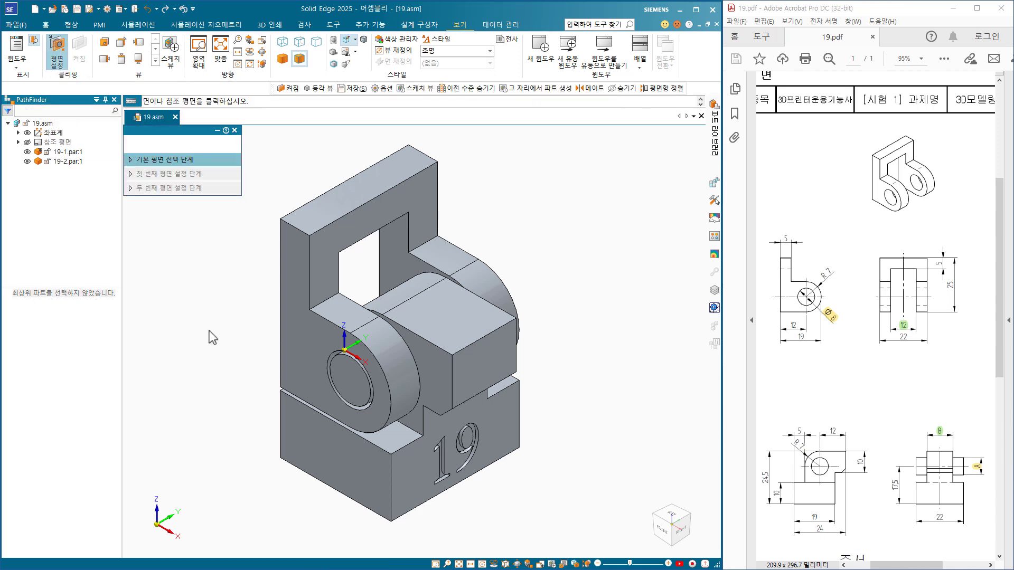
click(373, 228)
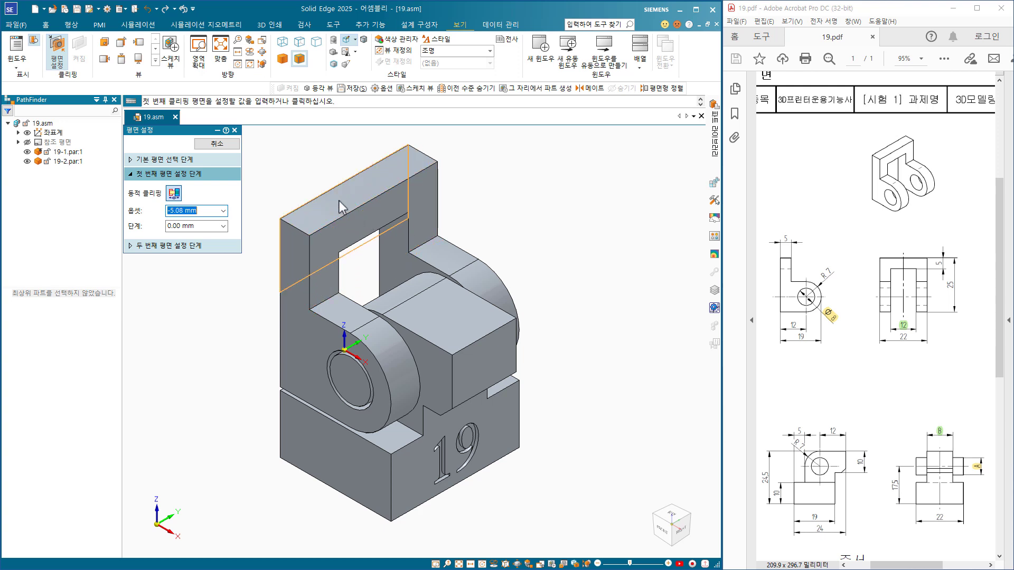
click(305, 186)
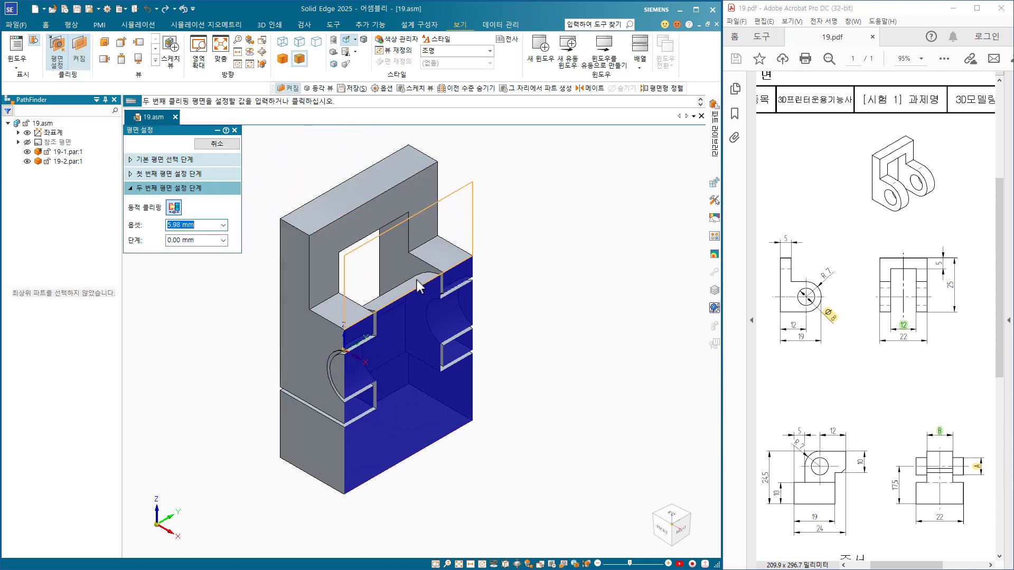
click(418, 286)
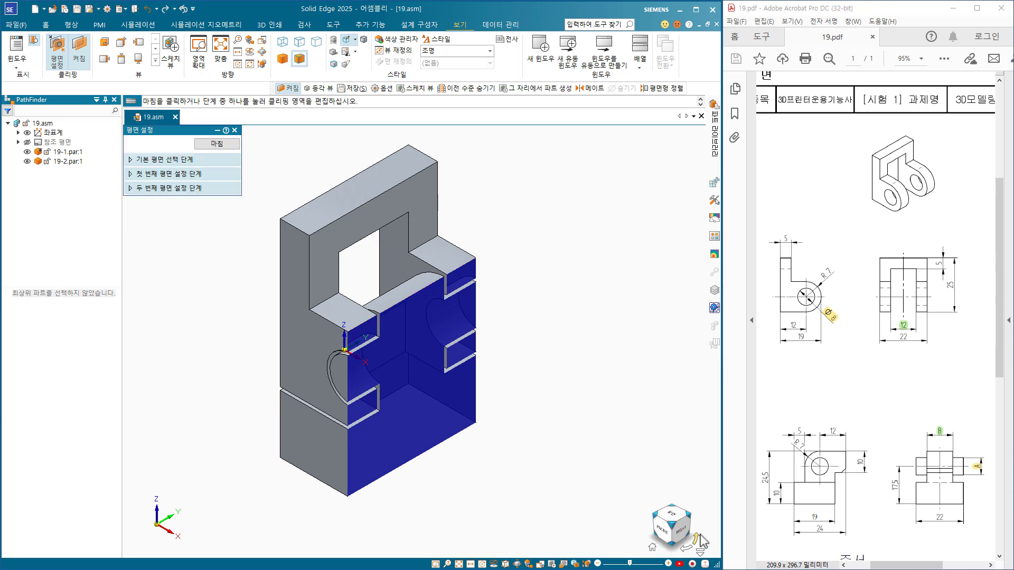
click(681, 535)
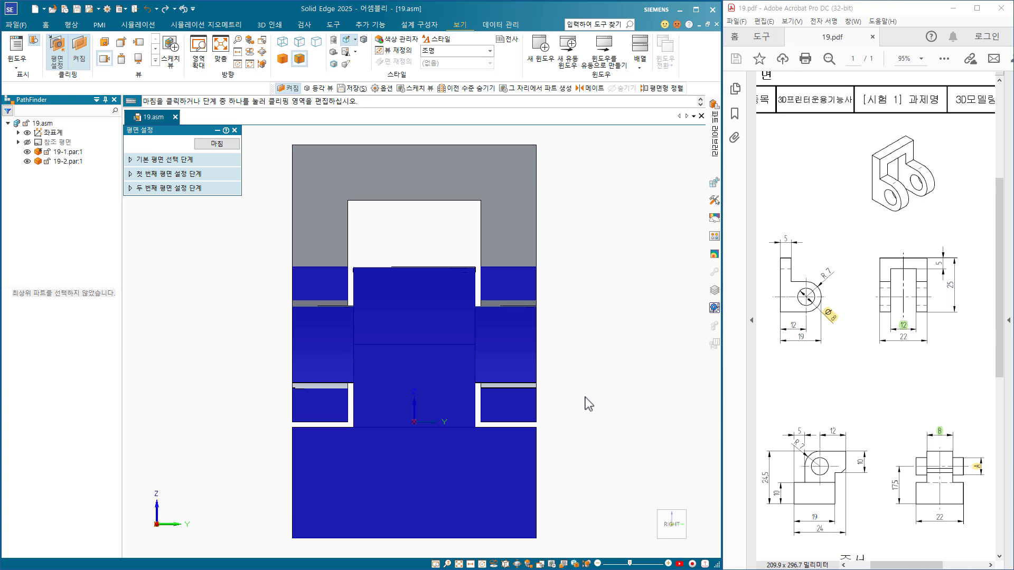
click(215, 146)
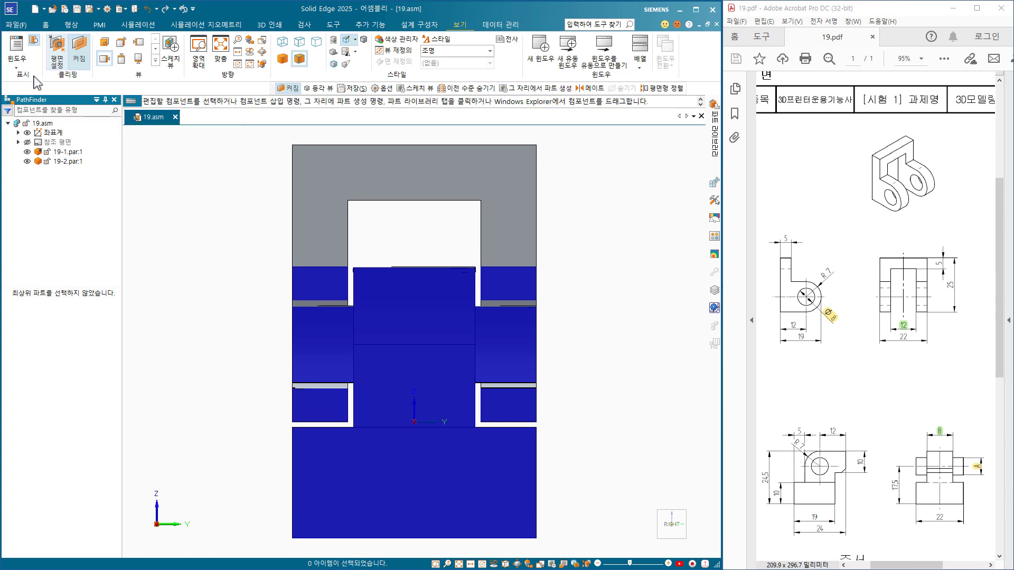
click(81, 53)
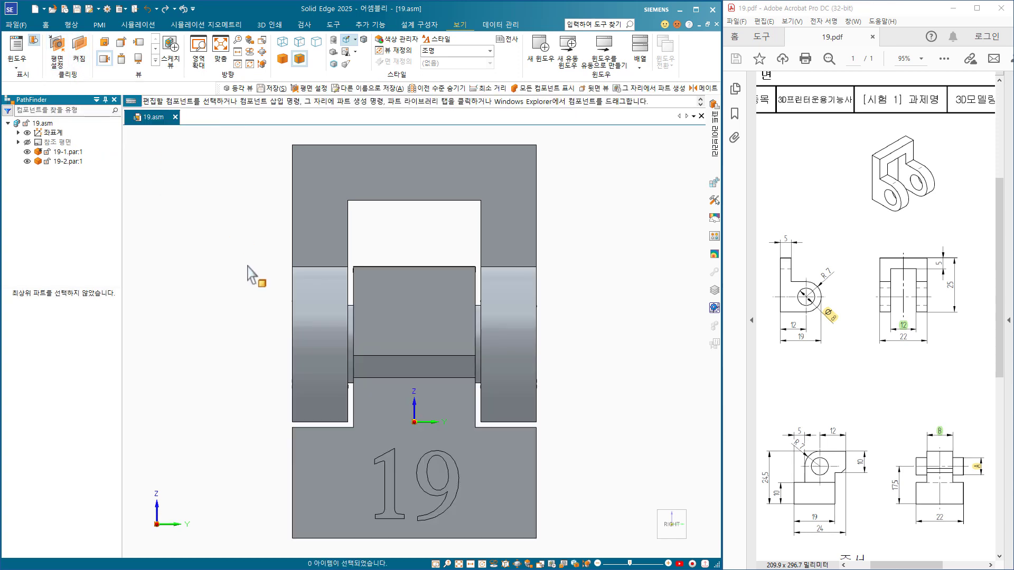
Step: Save the assembly in isometric view and export it as the STEP file 19.stp in folder 19
key(ctrl+i)
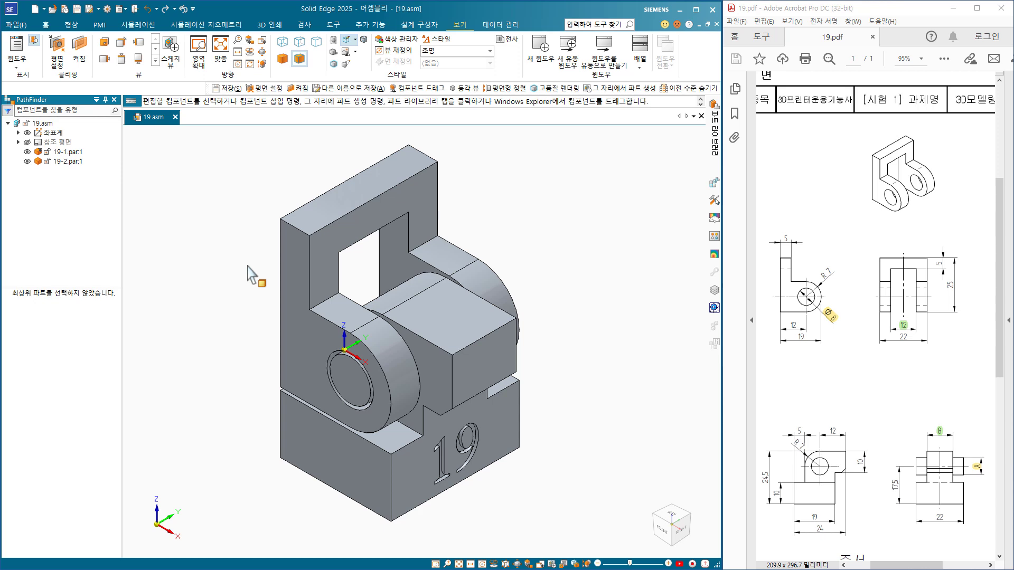
key(ctrl+s)
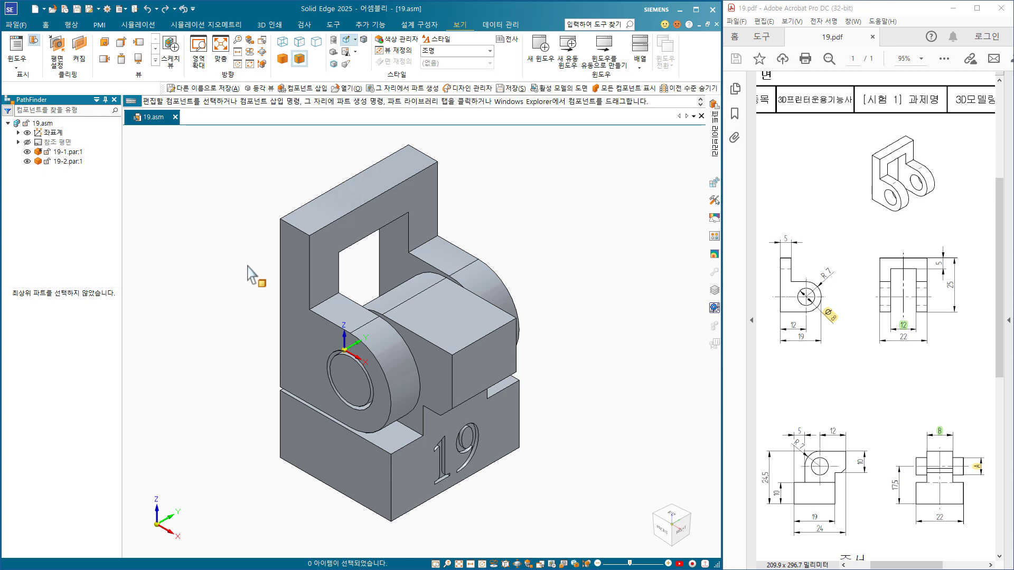
click(90, 13)
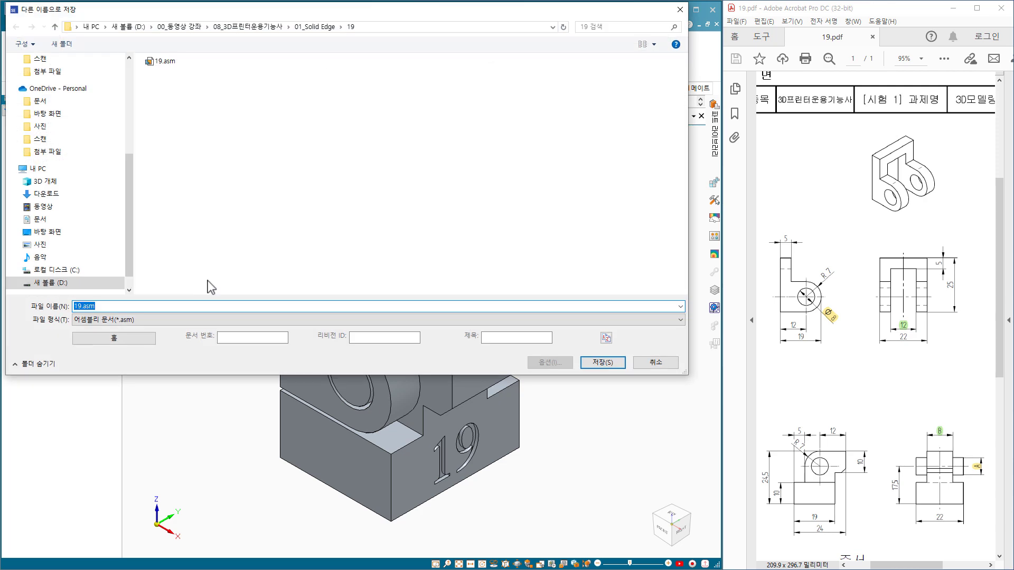
click(180, 318)
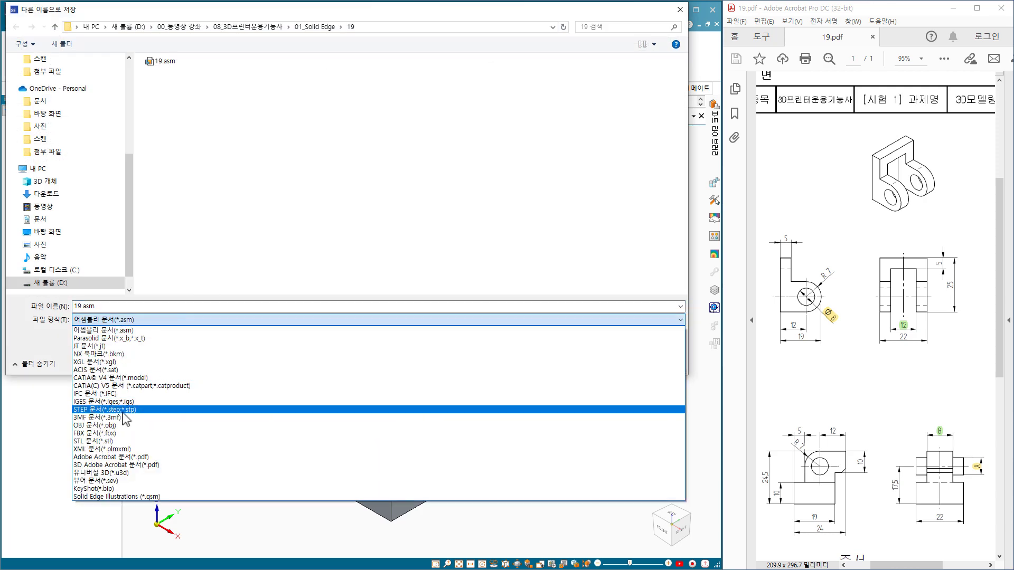
click(124, 410)
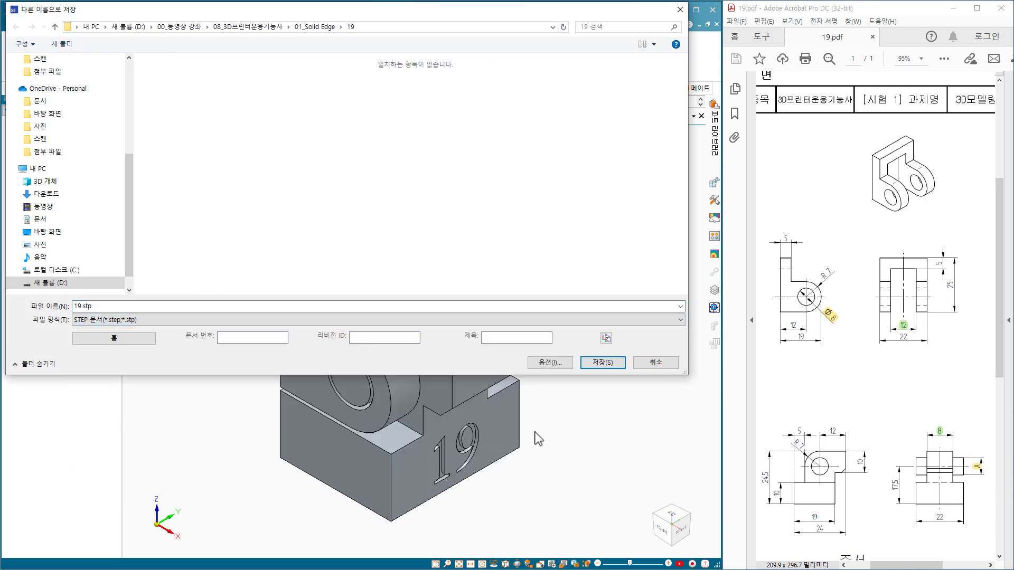
click(602, 362)
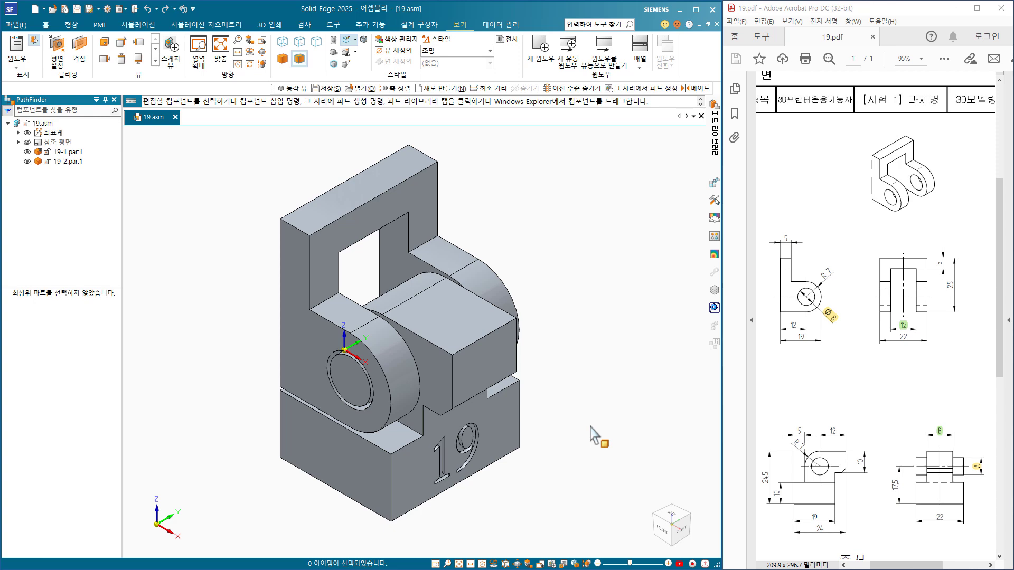
Step: Export the assembly as the STL file 19.stl in folder 19
middle_drag(481, 467, 600, 347)
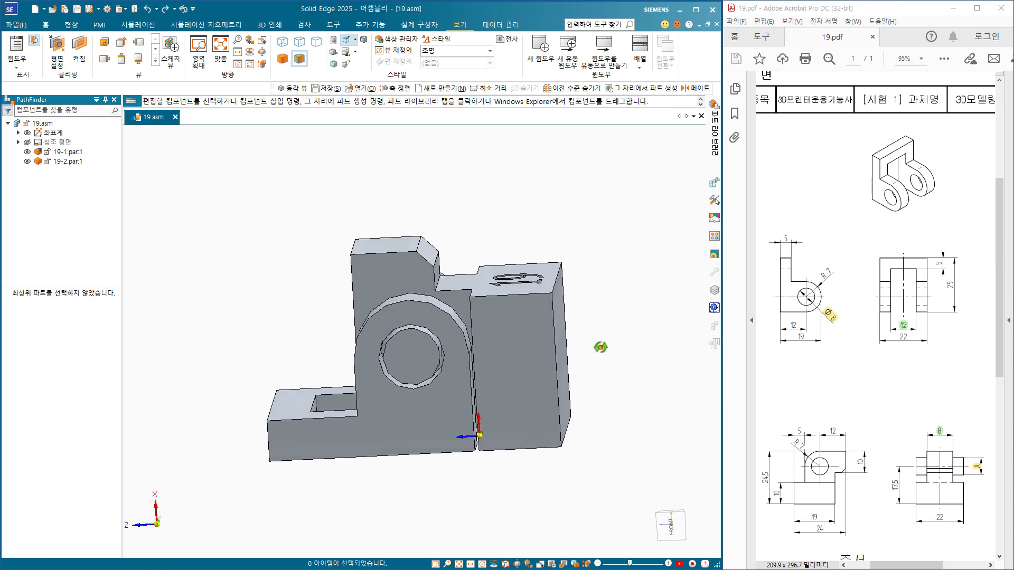
click(669, 528)
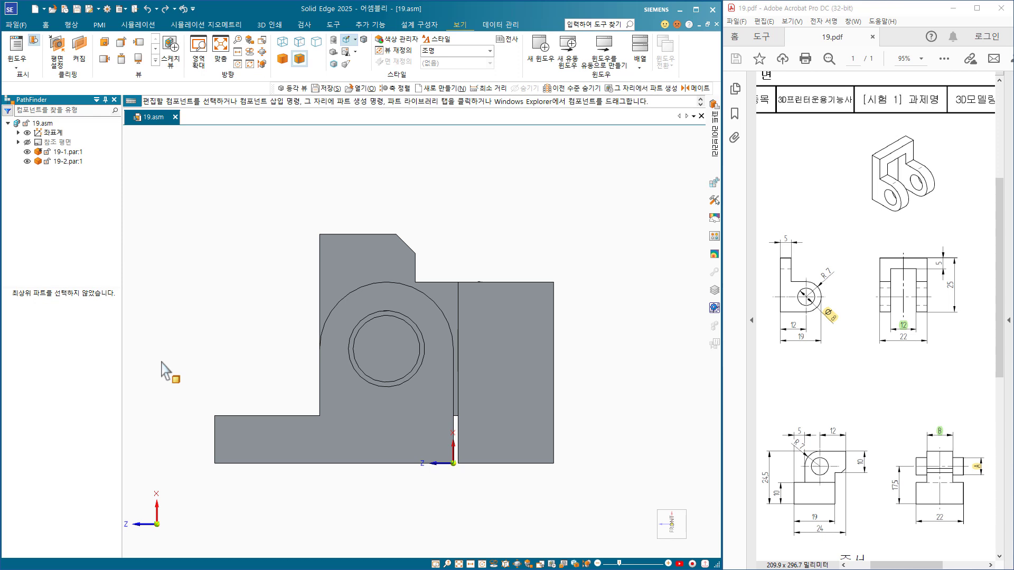
click(93, 15)
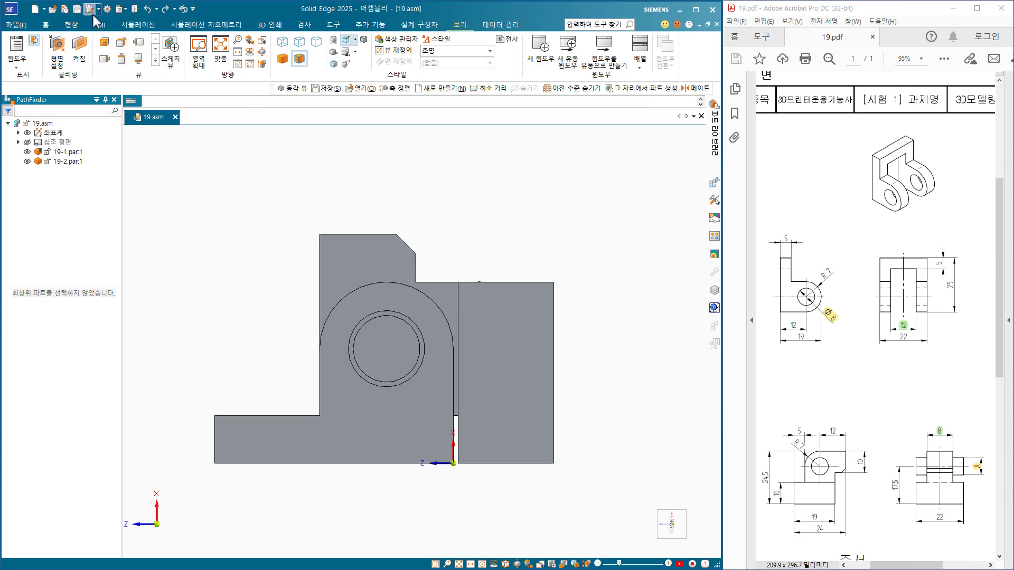
click(155, 320)
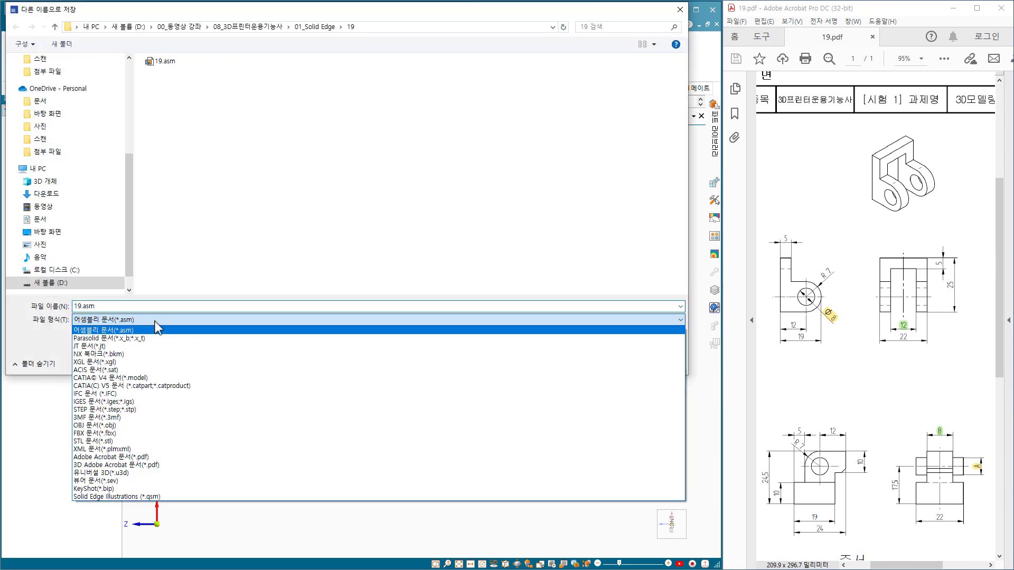
click(120, 442)
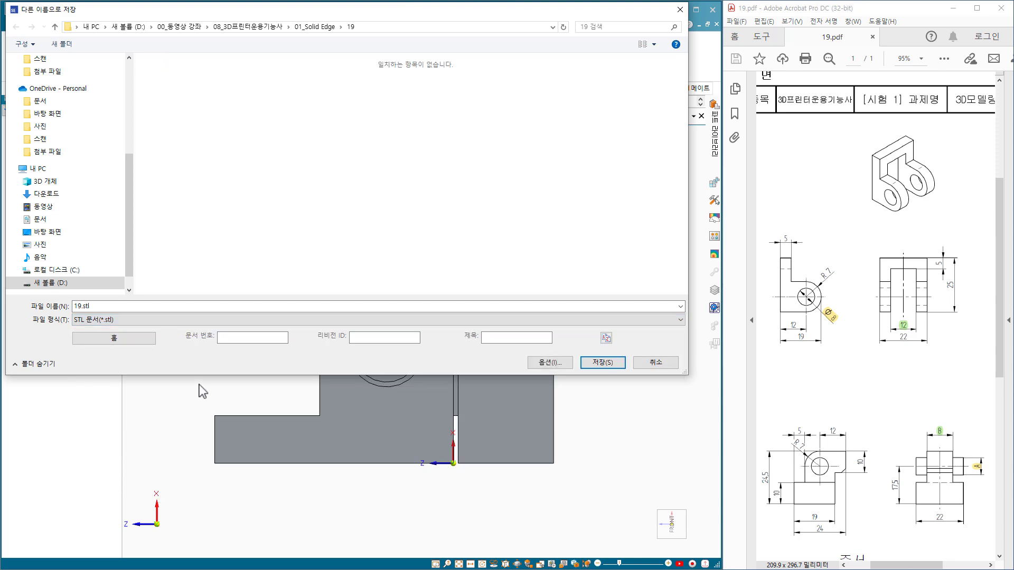
click(602, 362)
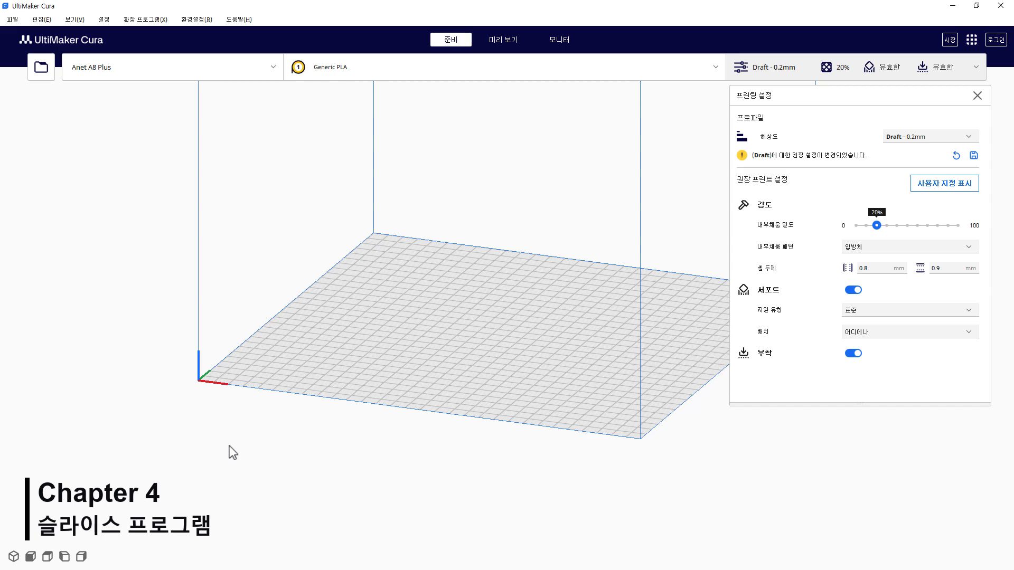
Step: In UltiMaker Cura, import 19.stl from folder 19 inside 01_Solid Edge
click(41, 69)
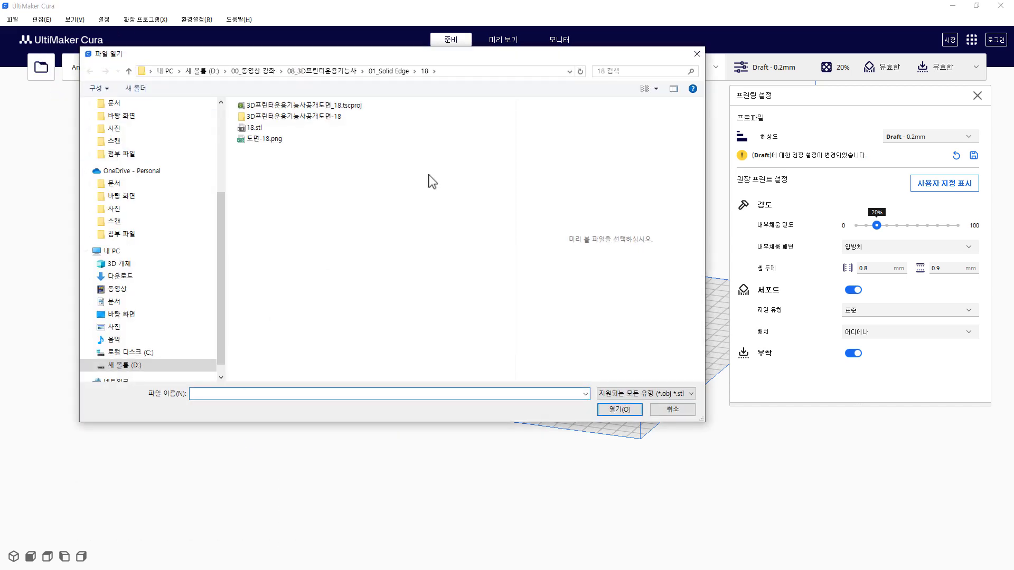
click(383, 74)
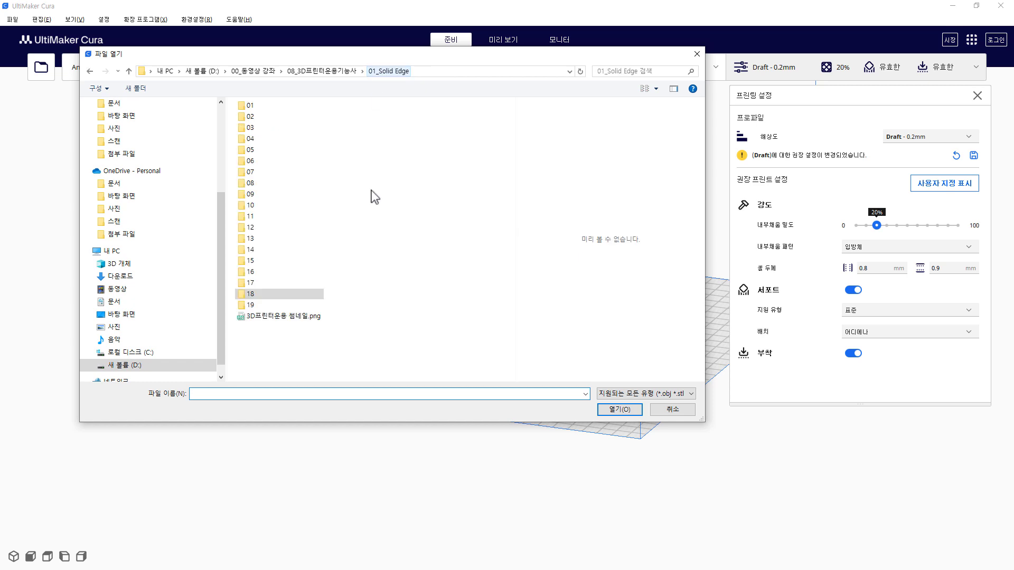
double_click(251, 307)
click(254, 107)
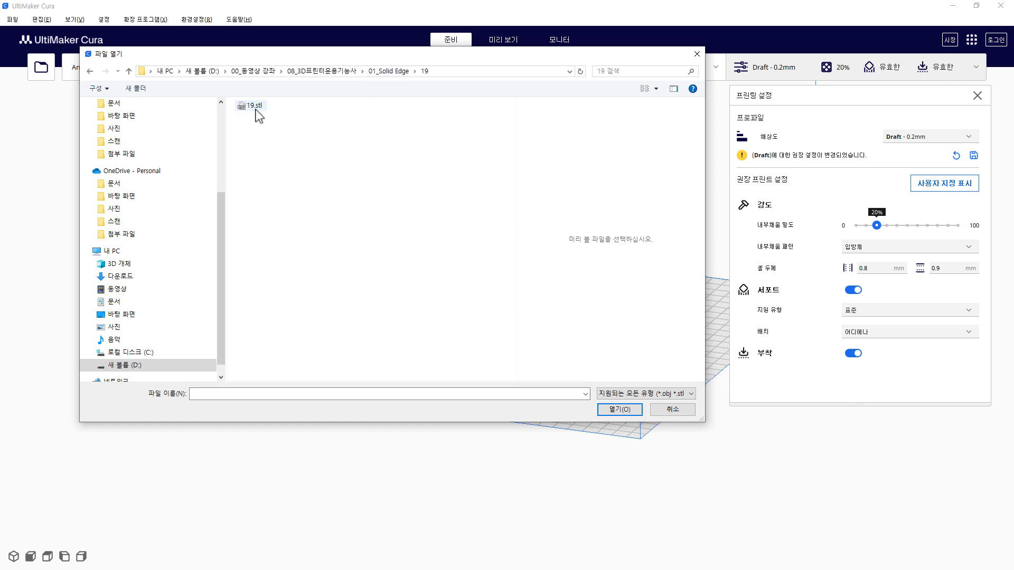
click(621, 410)
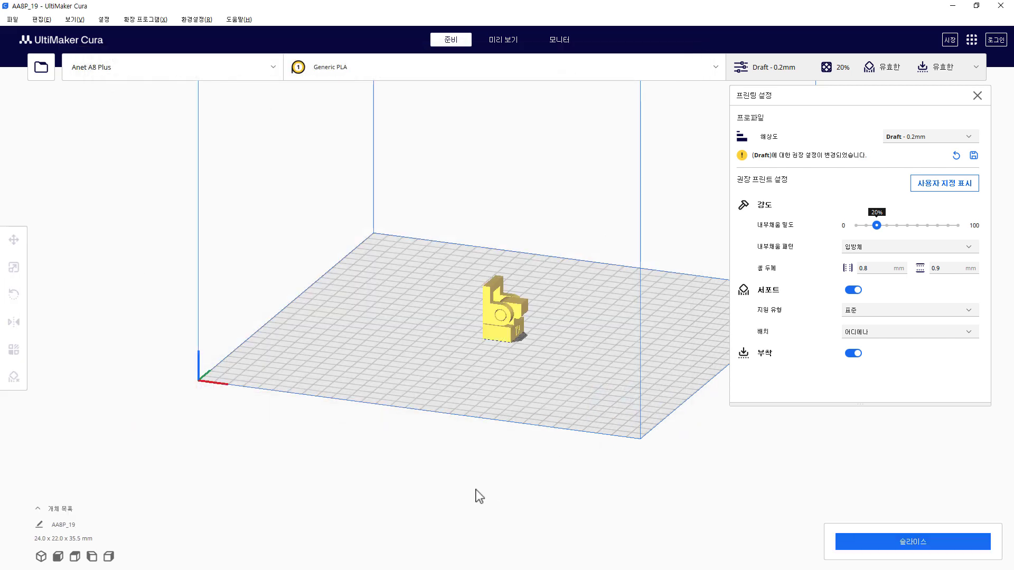
Step: Rotate the model by aligning the back face of its upright plate with the build plate
right_drag(436, 338, 487, 348)
scroll(486, 349, up, 5)
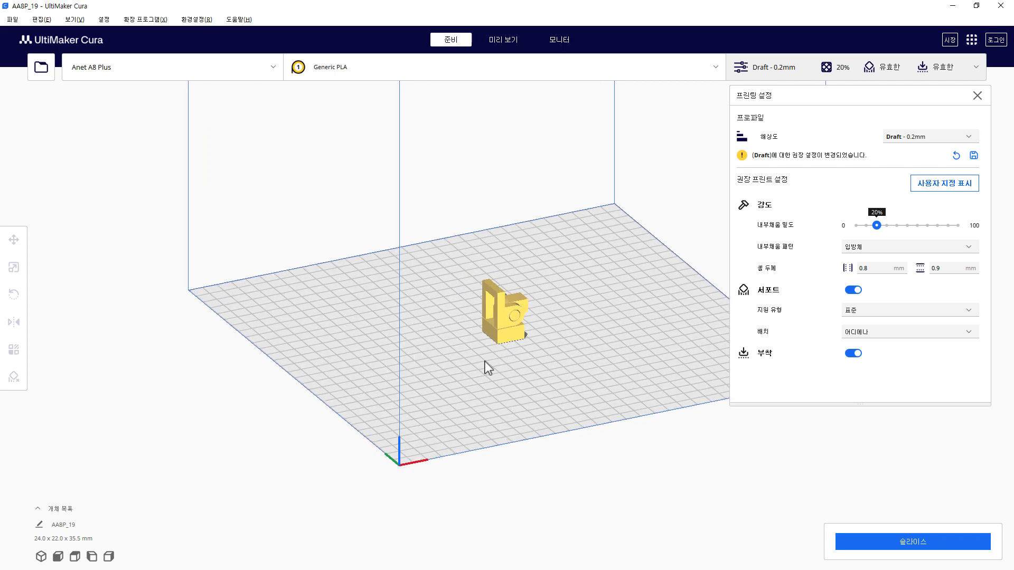
click(487, 351)
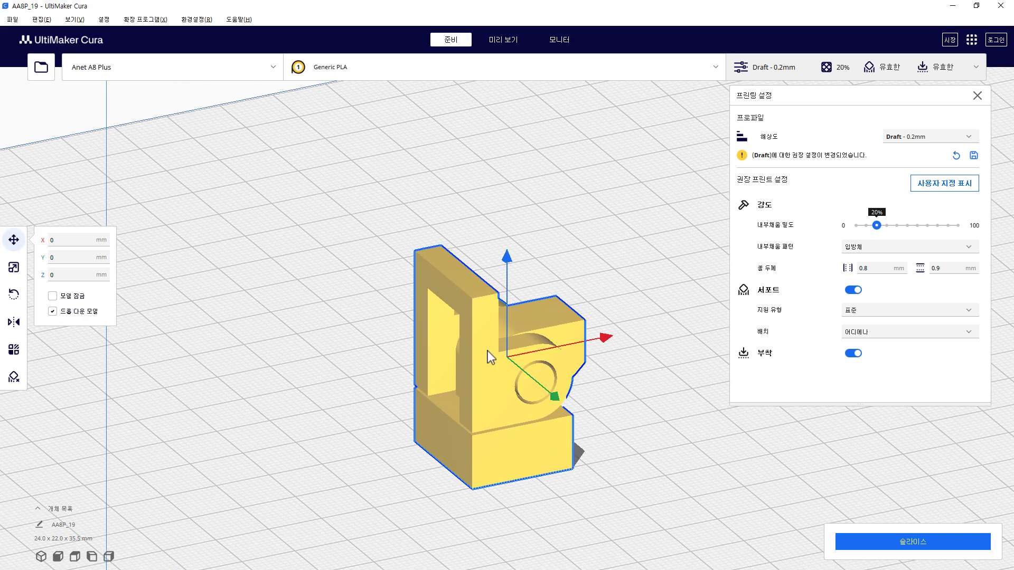
click(14, 294)
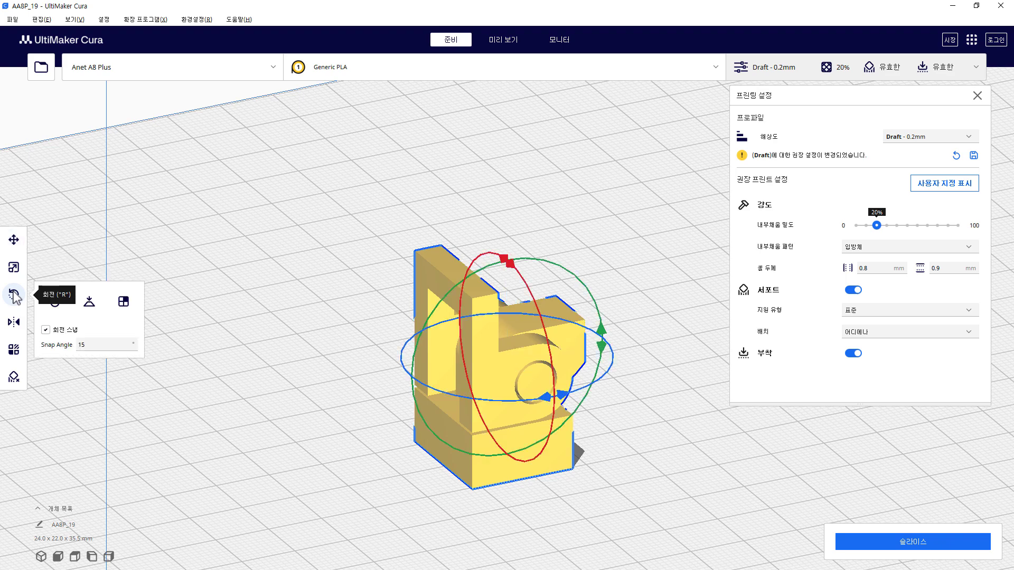
click(127, 305)
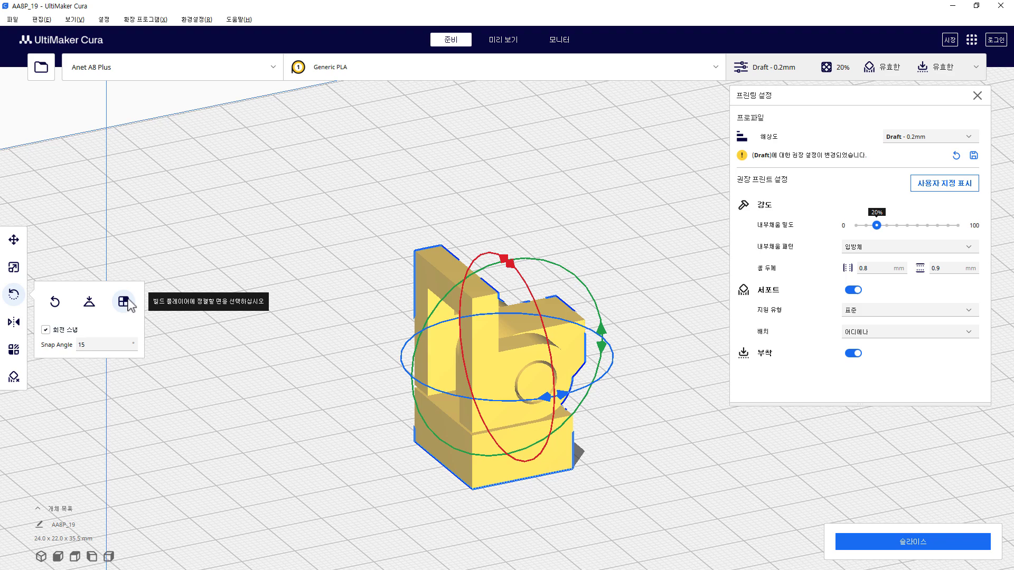
click(425, 275)
right_drag(403, 446, 269, 456)
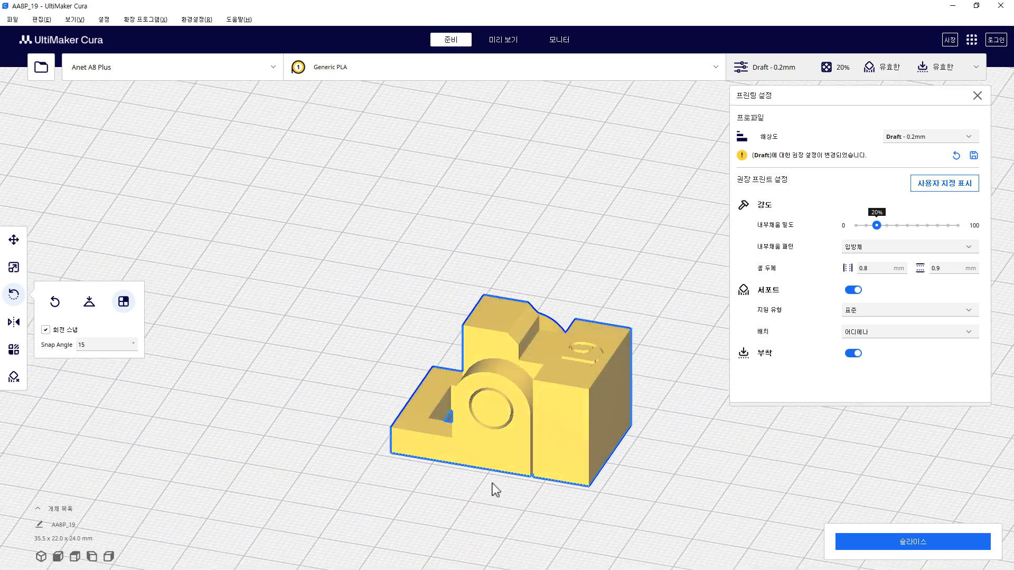
right_drag(496, 490, 468, 434)
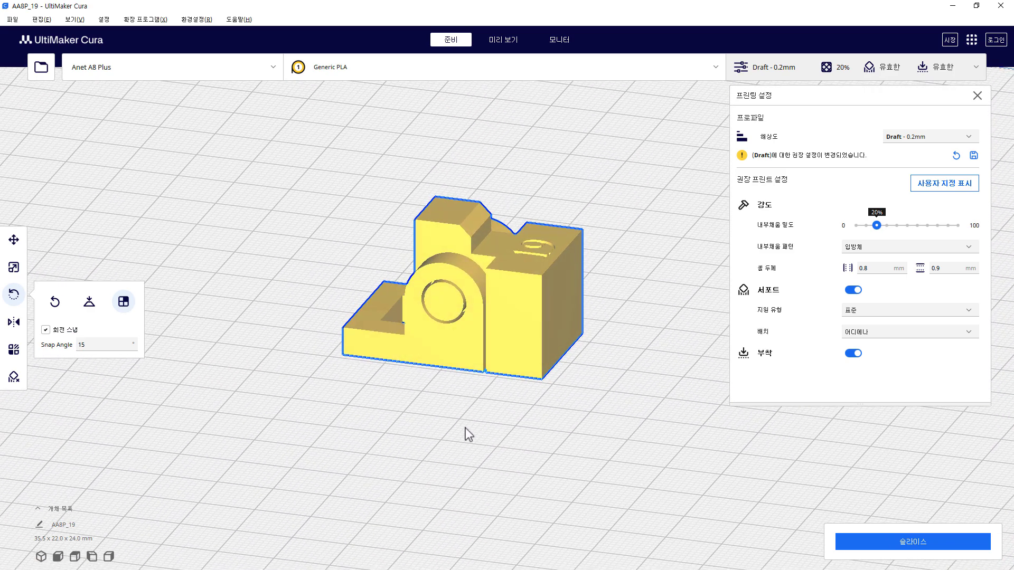
Step: Slice the model and show the layer preview with its supports and build-plate adhesion
click(915, 544)
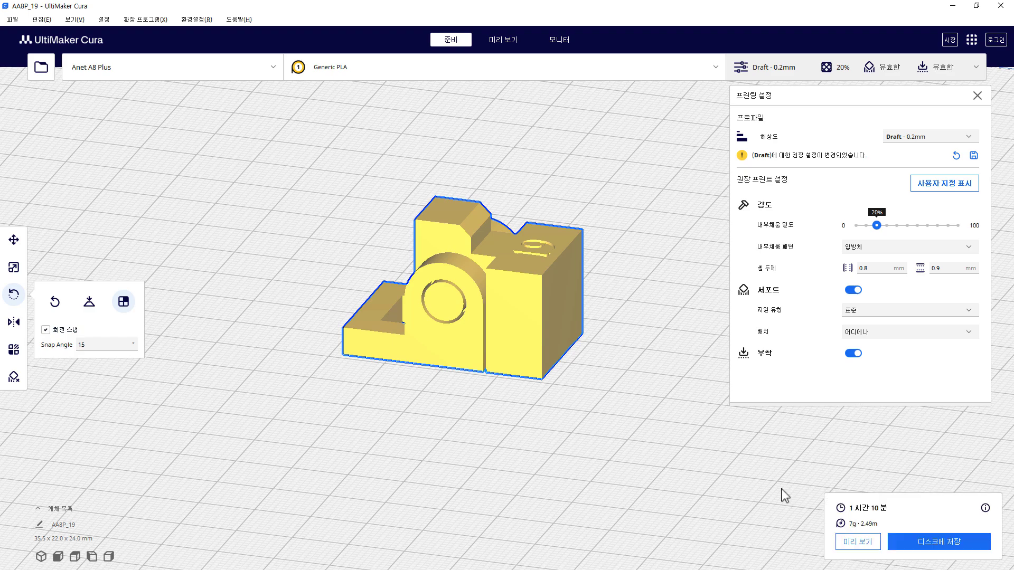
click(856, 543)
click(621, 444)
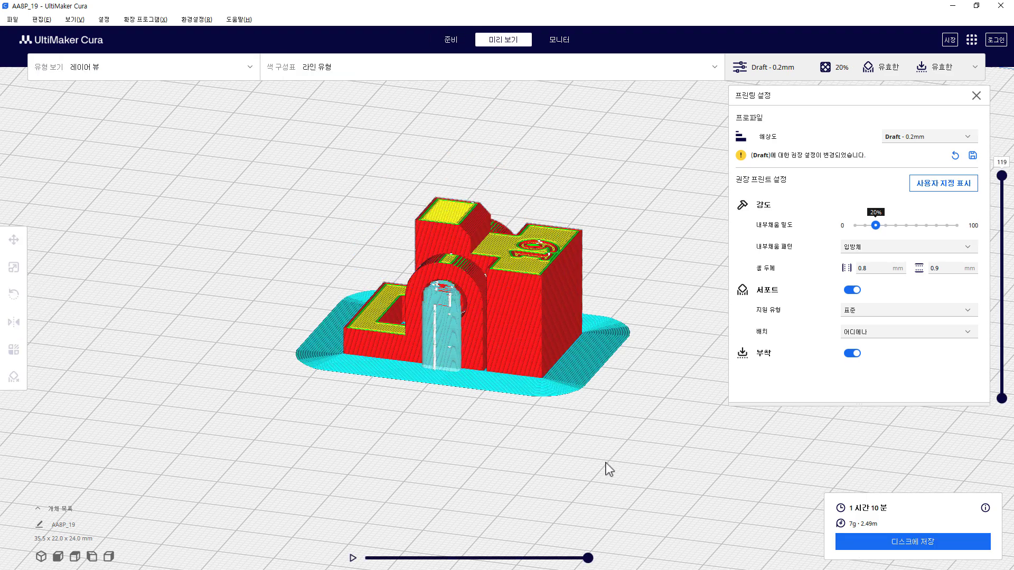